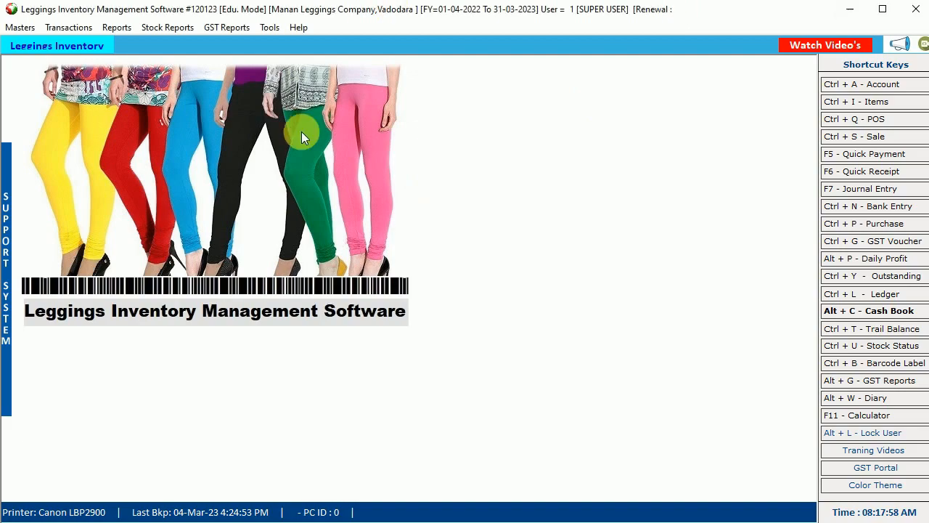
# - Relaunch the software and close the current company with a backup saved
pyautogui.click(851, 10)
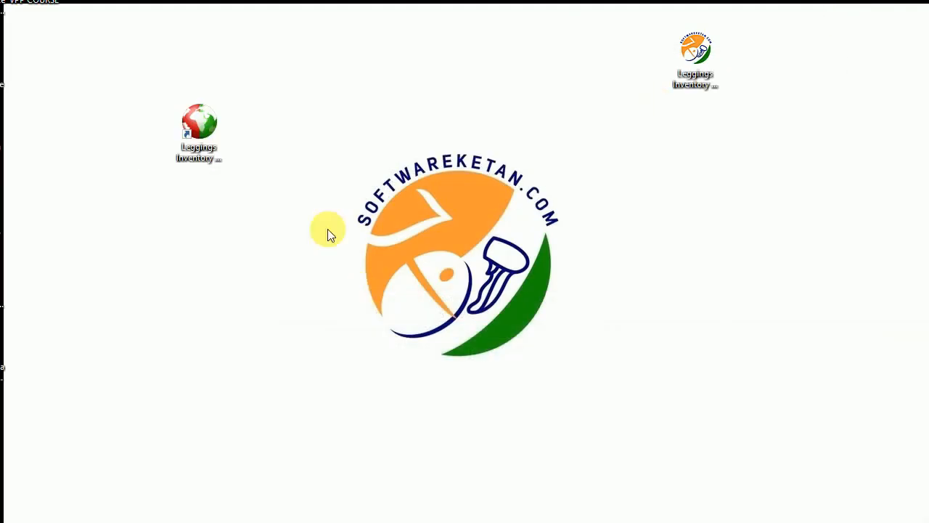
pyautogui.doubleClick(189, 127)
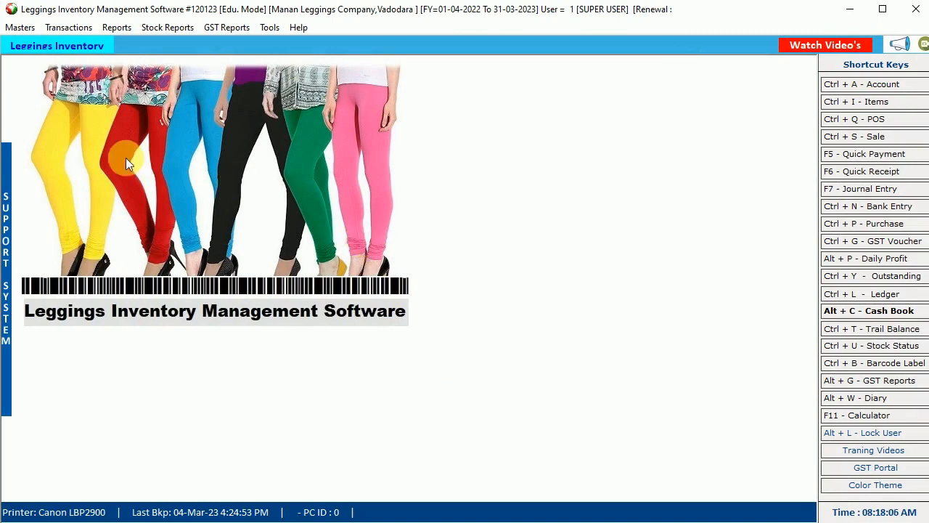
pyautogui.click(20, 27)
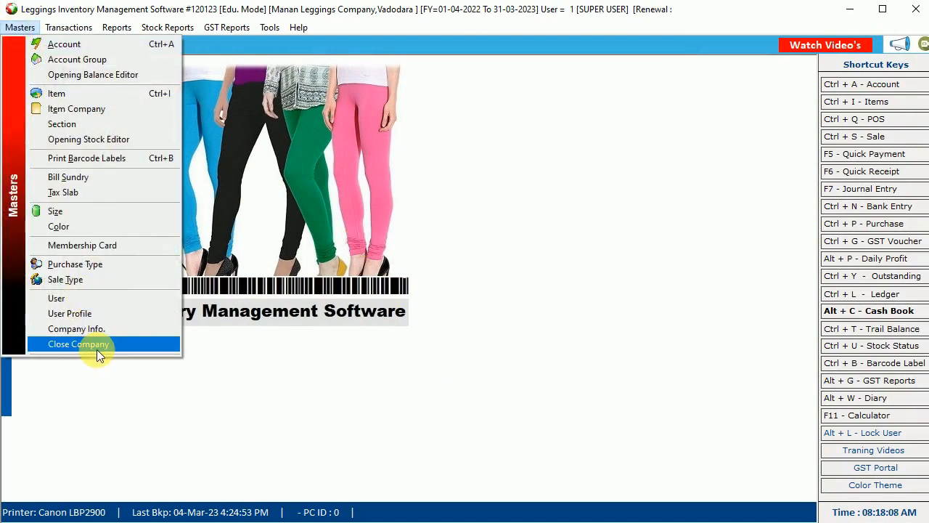
pyautogui.click(98, 349)
pyautogui.click(556, 315)
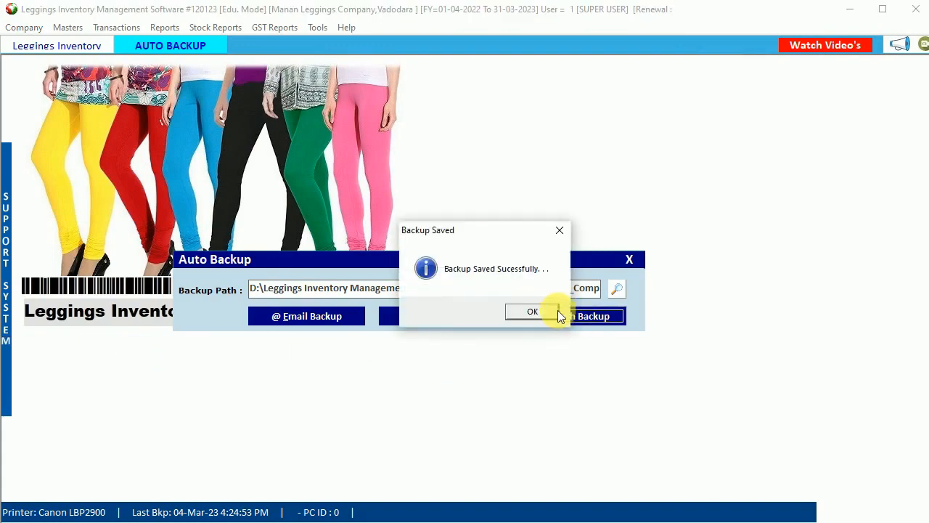
pyautogui.click(541, 311)
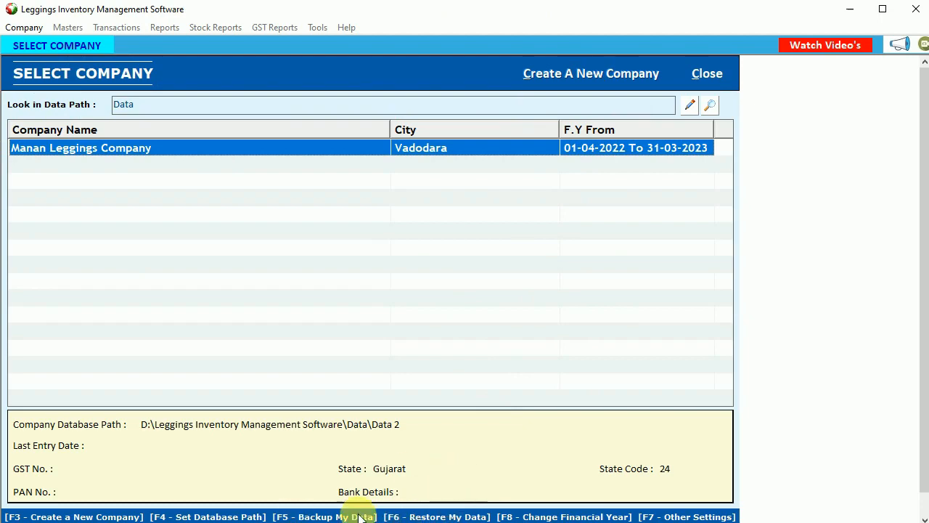
# - Reopen Manan Leggings Company and log in with the super user's username and password
pyautogui.doubleClick(85, 149)
pyautogui.write('1')
pyautogui.press('Return')
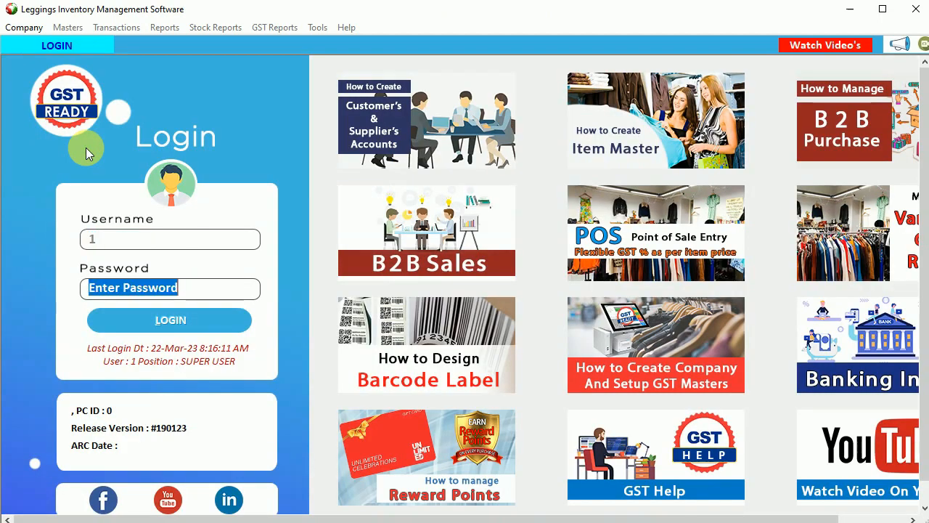
pyautogui.write('*')
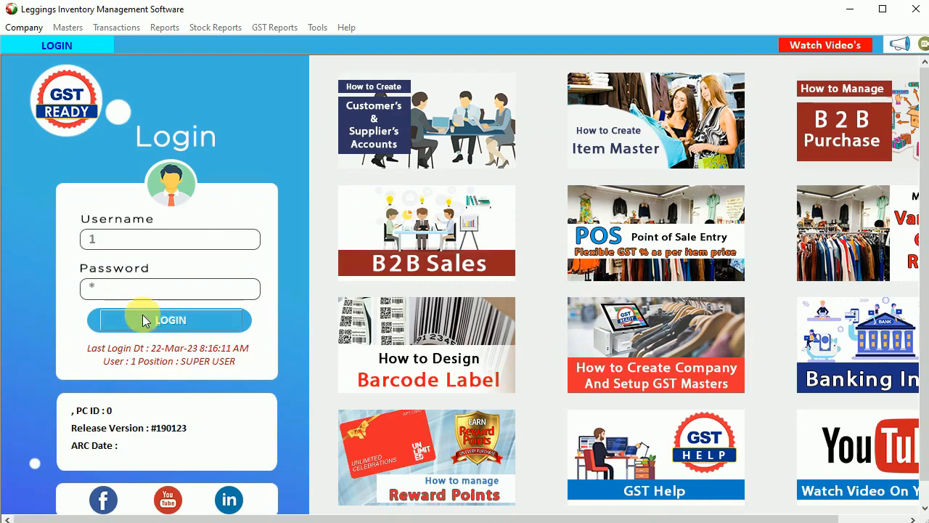
pyautogui.click(143, 315)
pyautogui.click(20, 27)
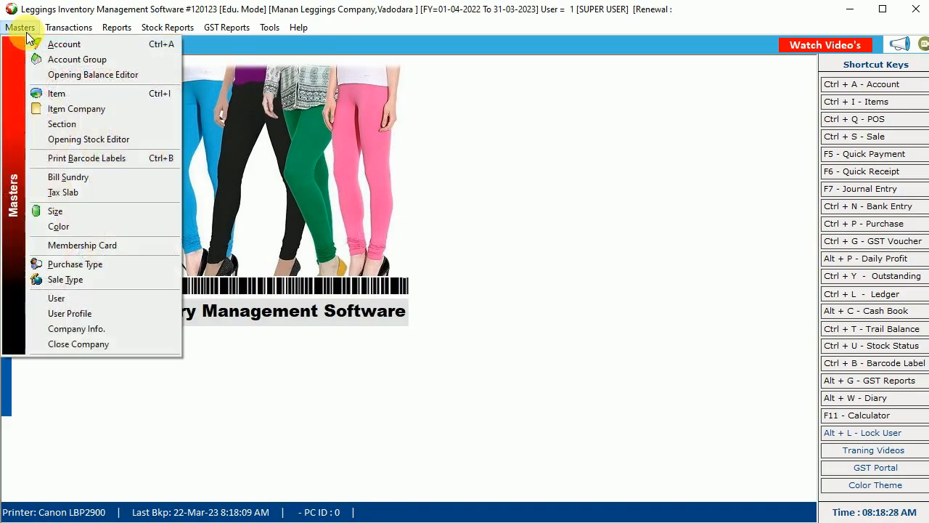
pyautogui.click(77, 313)
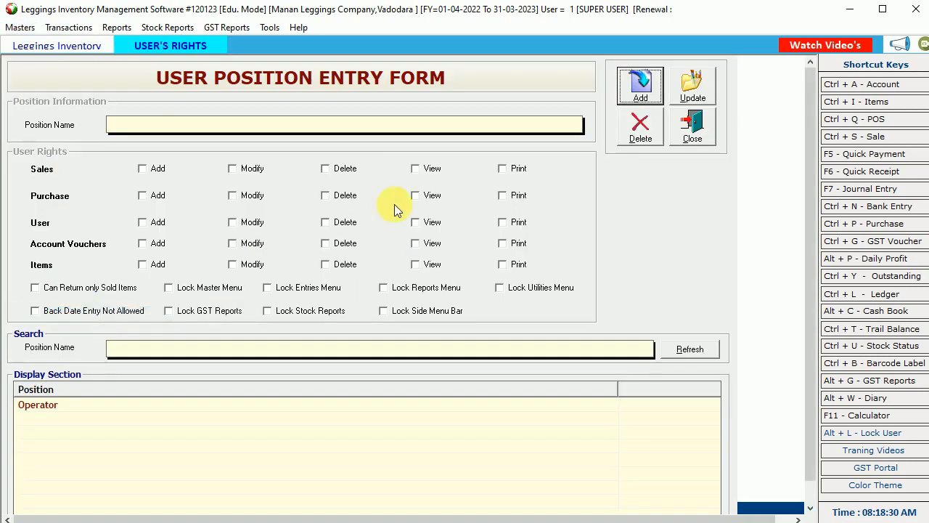
pyautogui.click(705, 122)
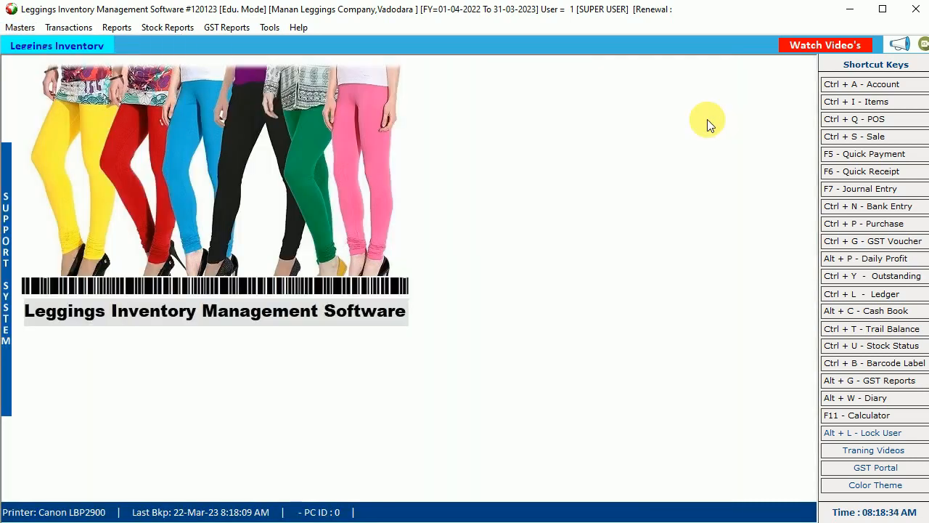
pyautogui.click(19, 26)
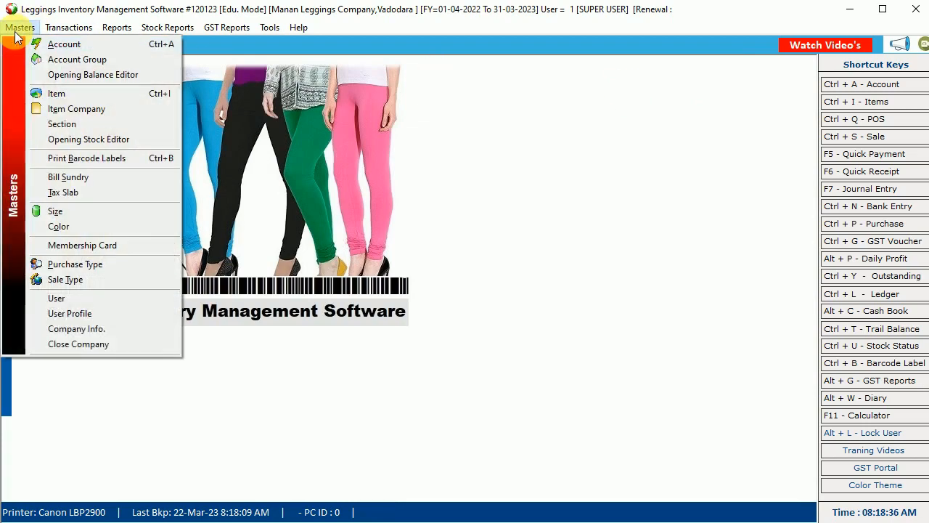
# - Create a new item 'Comfort Leggings Ankle Lg' with GENERAL brand and section, 05% GST and HSN 1234
pyautogui.click(75, 93)
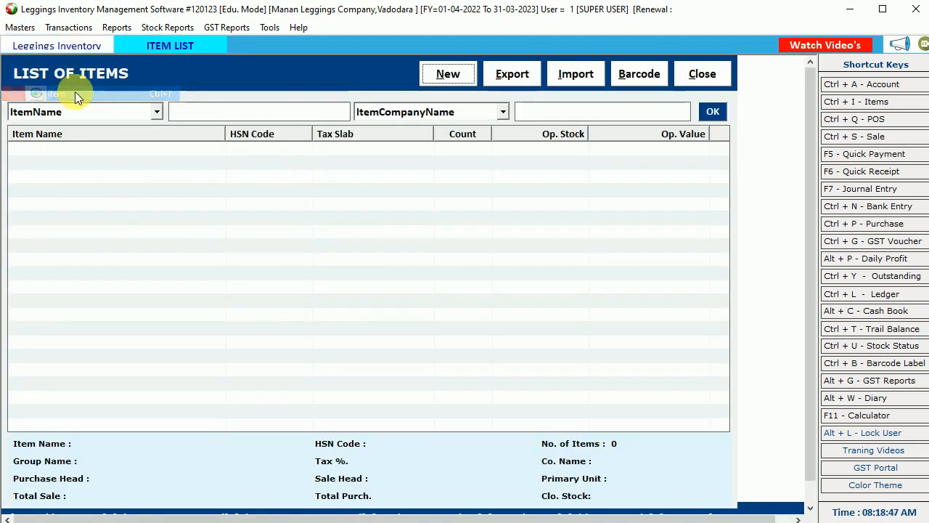
pyautogui.click(443, 72)
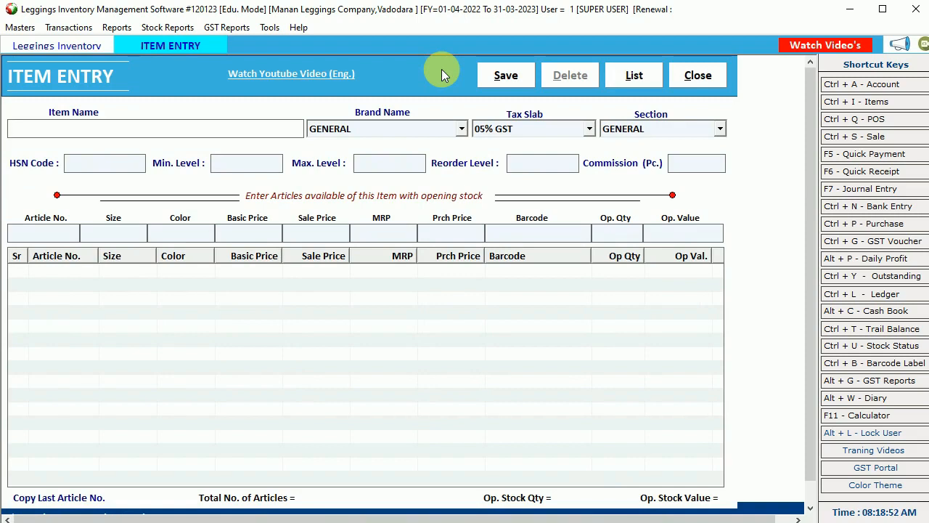
pyautogui.write('Comfort Leggin')
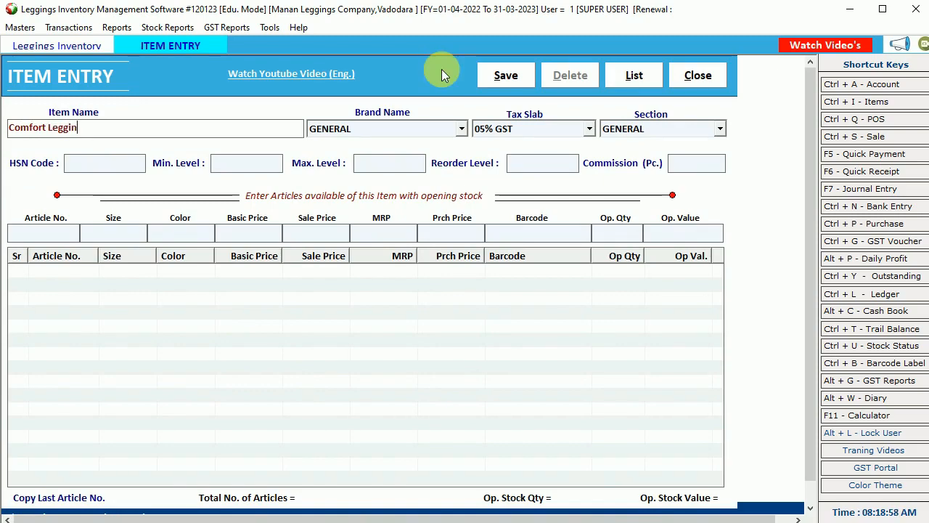
pyautogui.write('gs An')
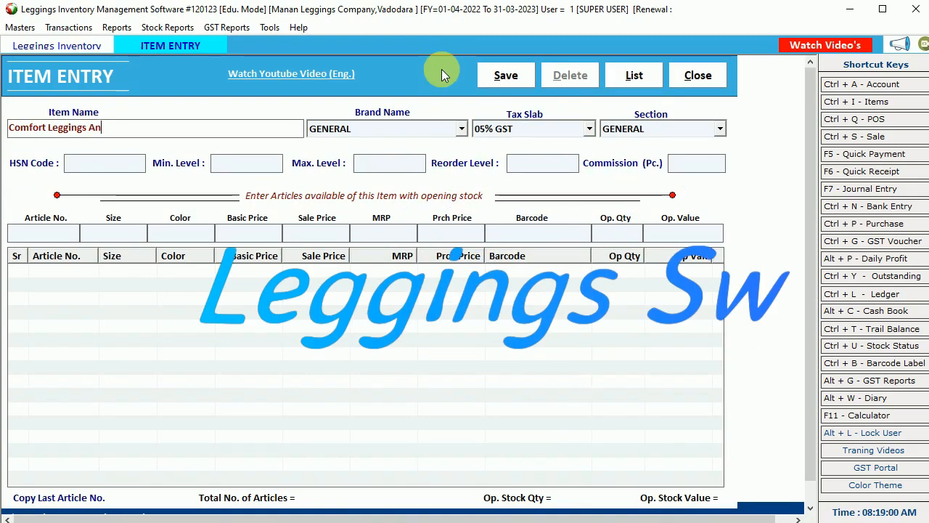
pyautogui.write('kl')
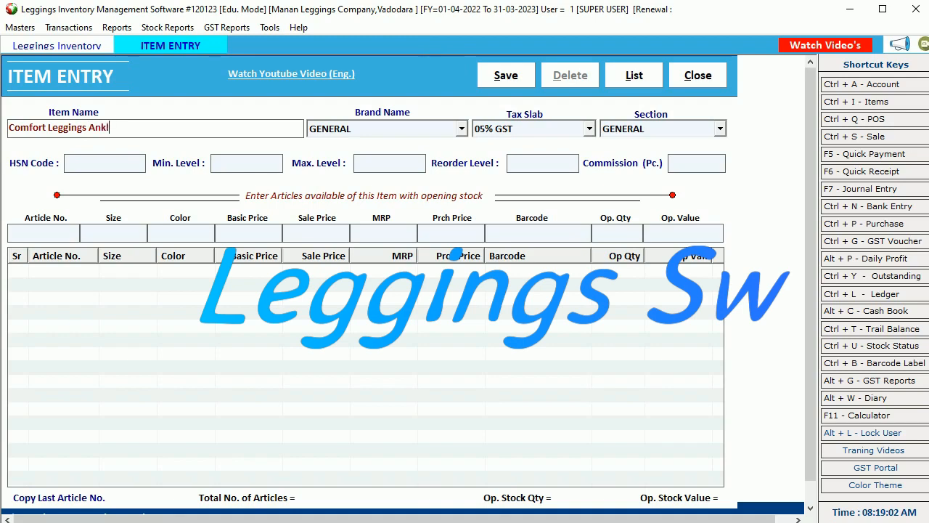
pyautogui.write('e Lg.')
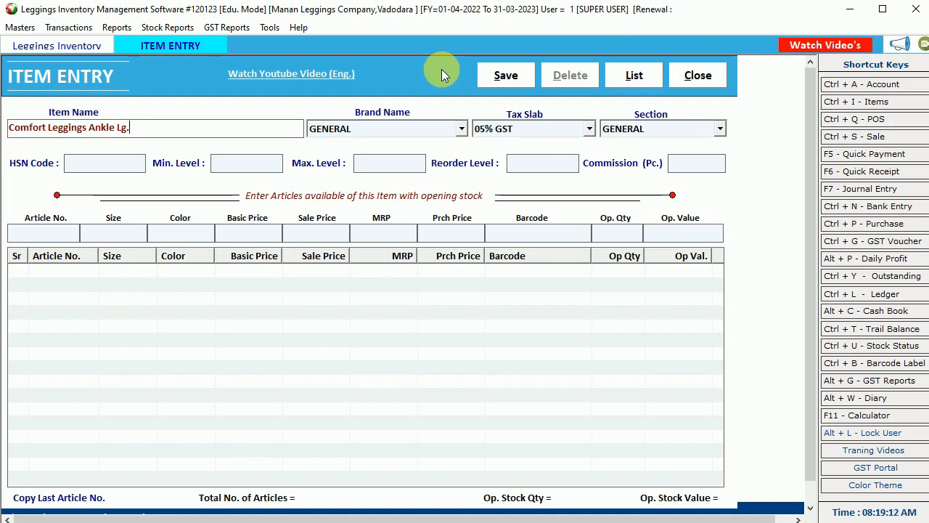
pyautogui.press('Return')
pyautogui.press('Return')
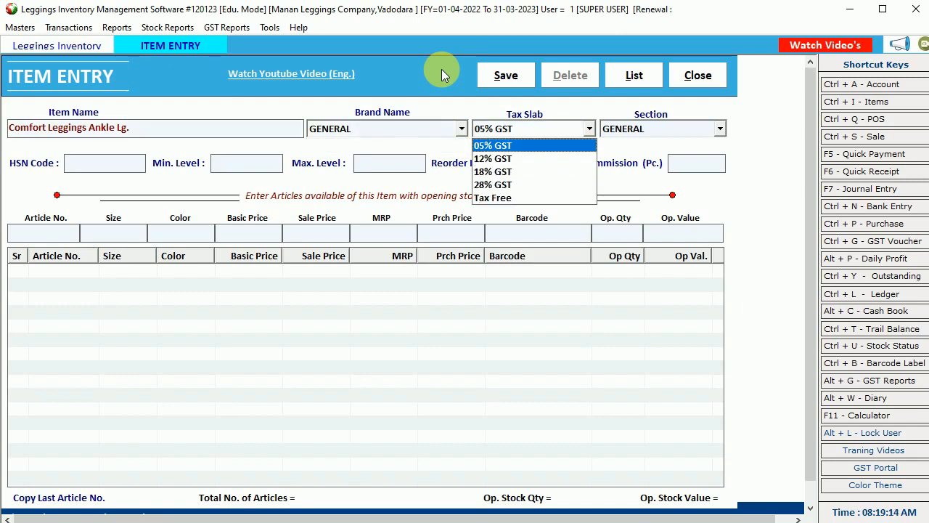
pyautogui.press('Return')
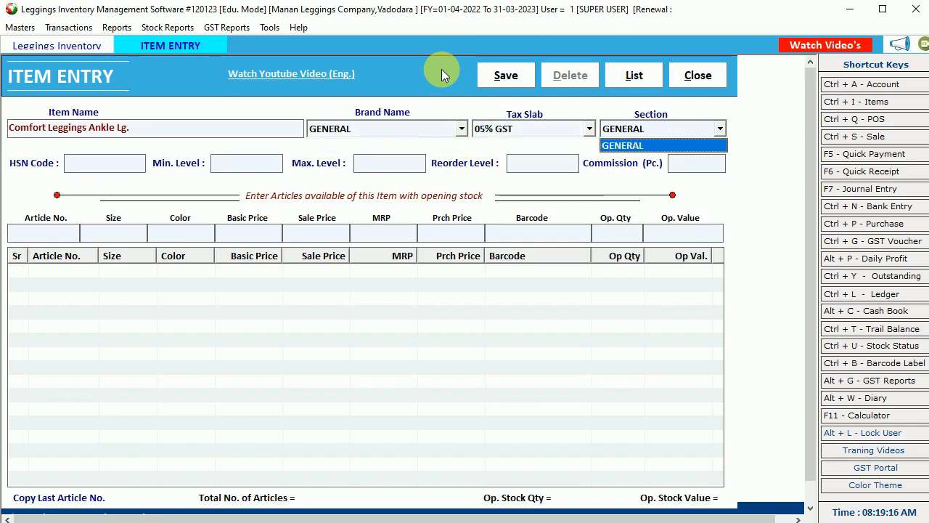
pyautogui.press('Return')
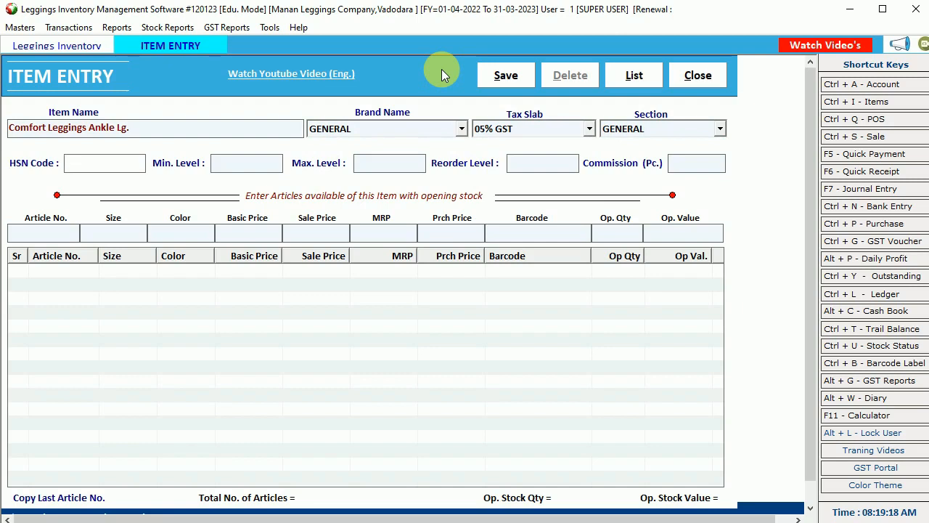
pyautogui.write('1234')
pyautogui.press('Return')
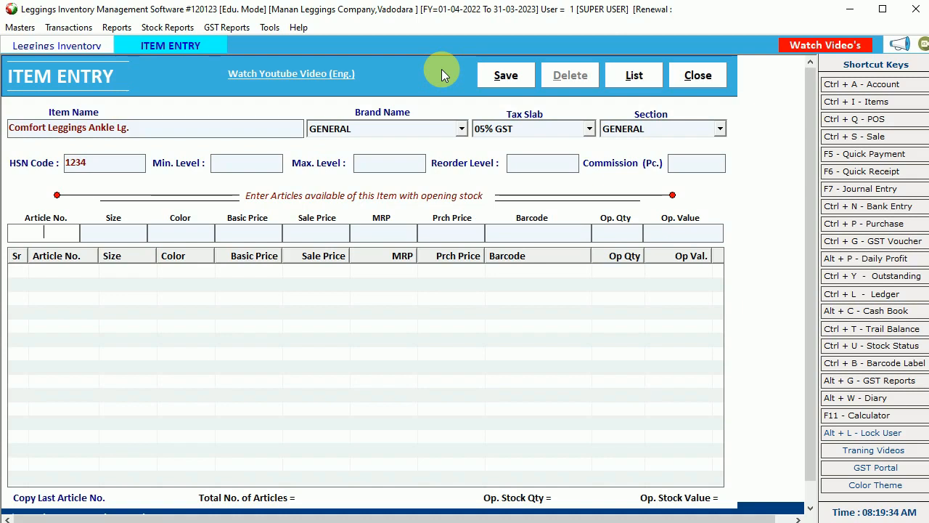
# - Enter article A112 with newly created size L and colour White
pyautogui.write('A112')
pyautogui.press('Return')
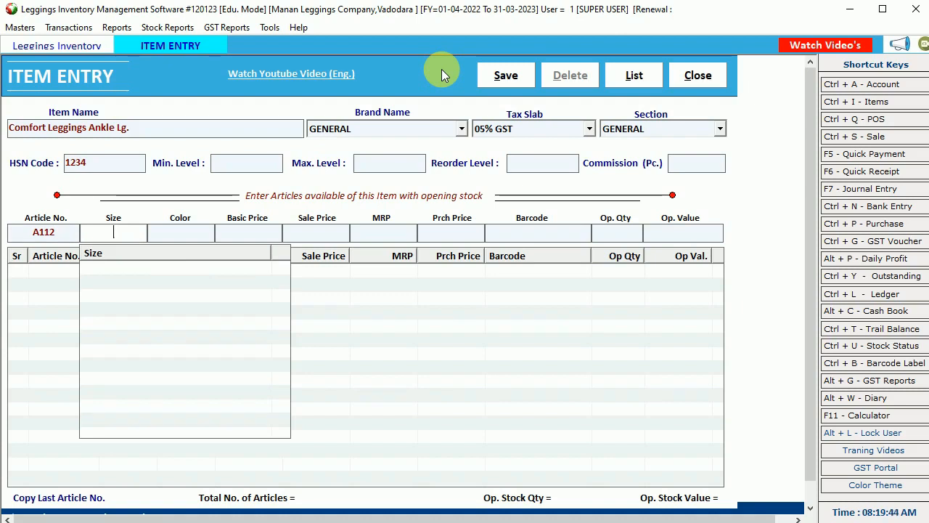
pyautogui.write('L')
pyautogui.press('Return')
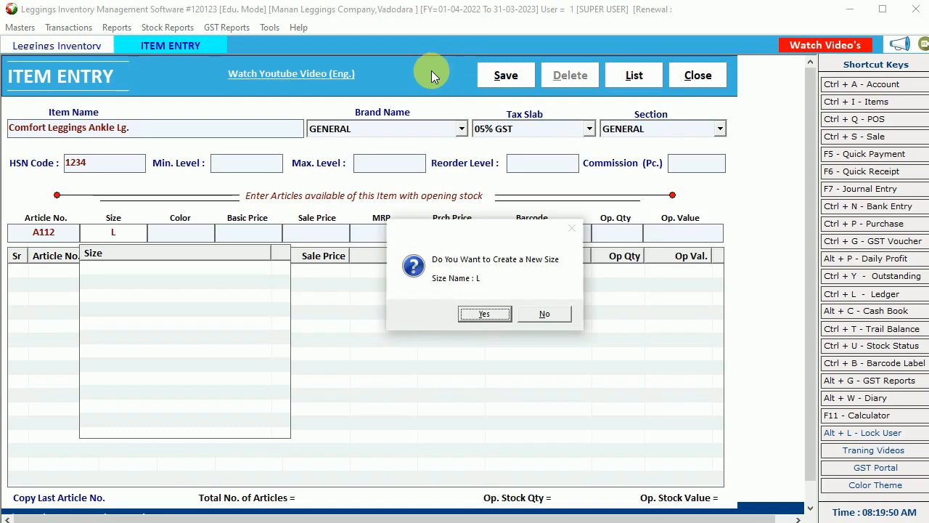
pyautogui.click(487, 318)
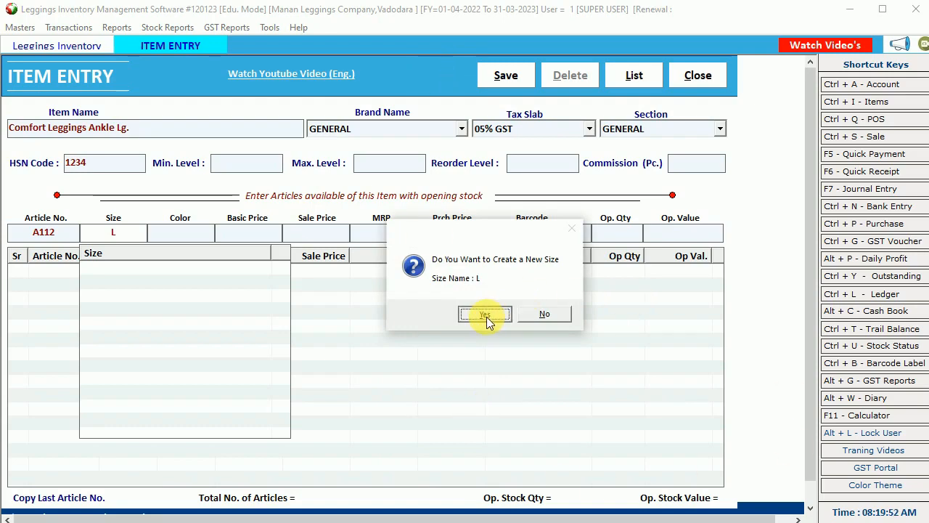
pyautogui.press('Return')
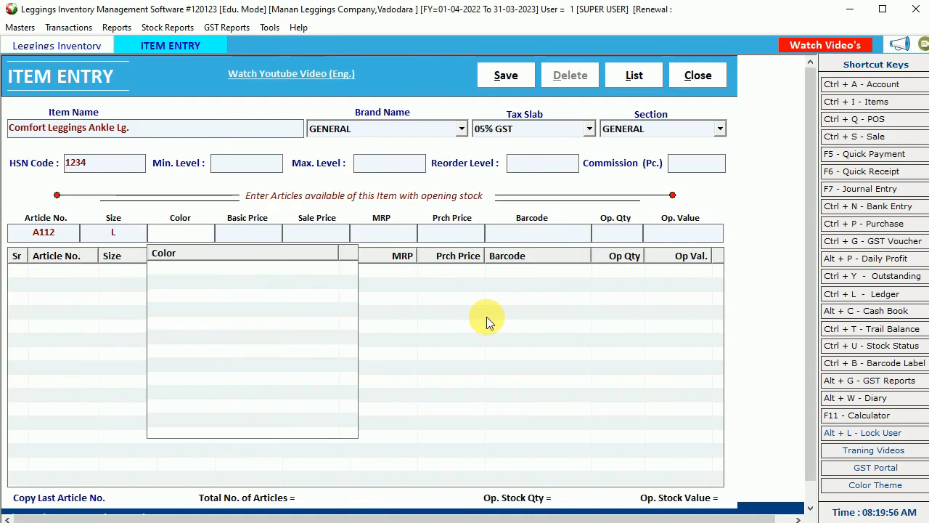
pyautogui.write('White')
pyautogui.press('Return')
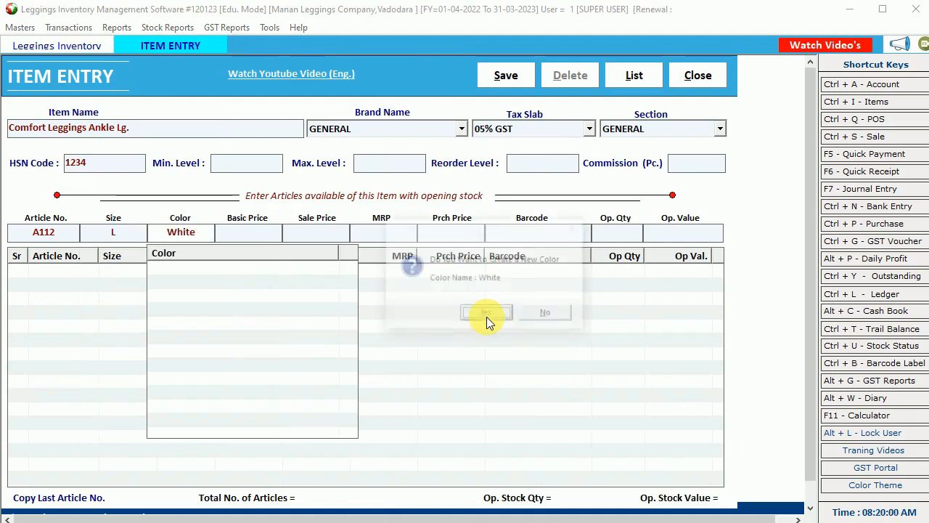
pyautogui.click(486, 317)
pyautogui.press('Return')
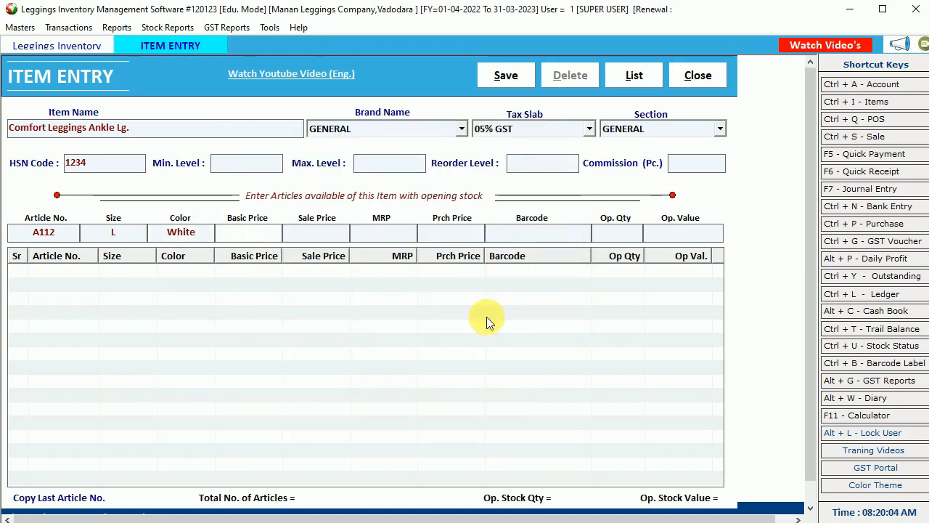
# - Price it 500 basic, 750 sale and MRP, 500 purchase, with opening quantity 10, and add the row
pyautogui.write('500')
pyautogui.press('Return')
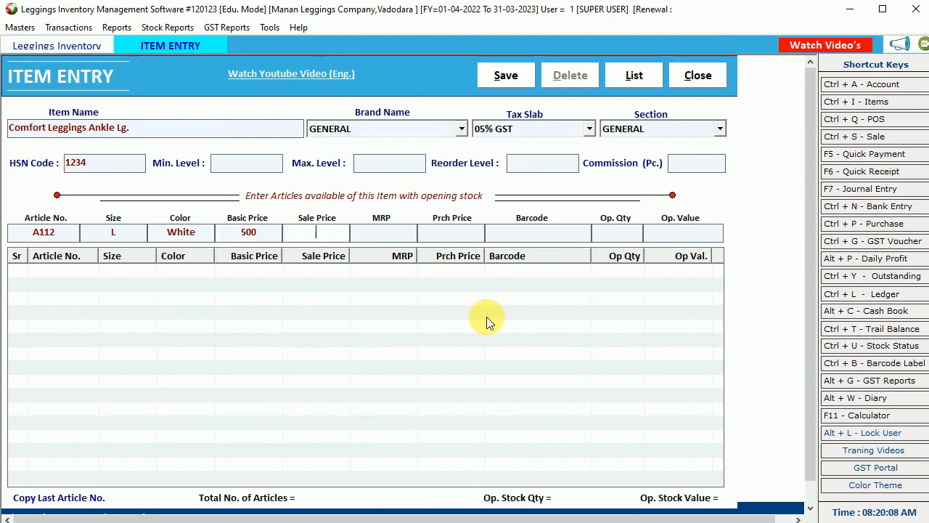
pyautogui.write('750')
pyautogui.press('Return')
pyautogui.write('750')
pyautogui.press('Return')
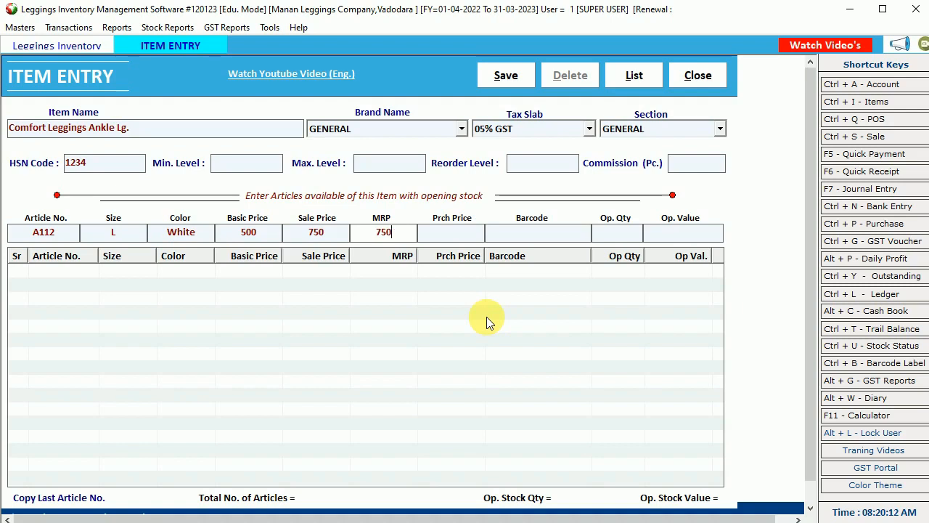
pyautogui.write('500')
pyautogui.press('Return')
pyautogui.press('Return')
pyautogui.write('10')
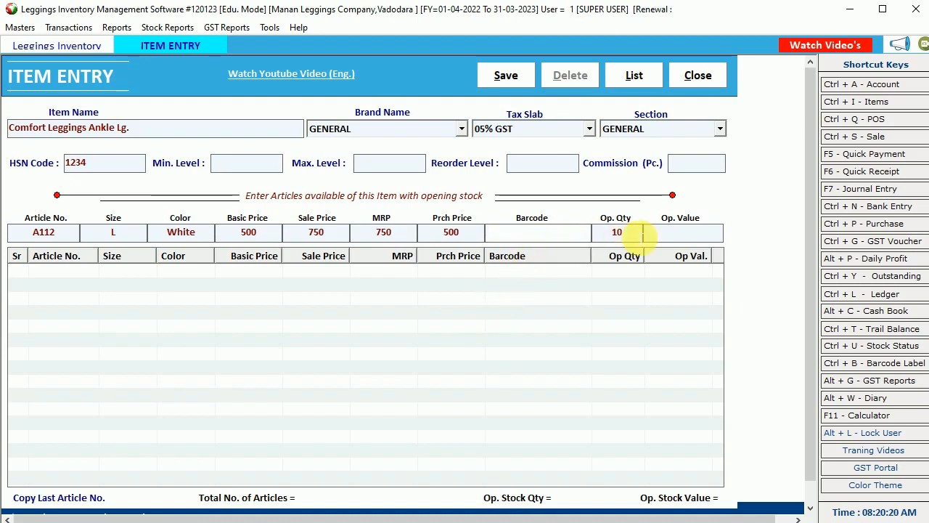
pyautogui.press('Return')
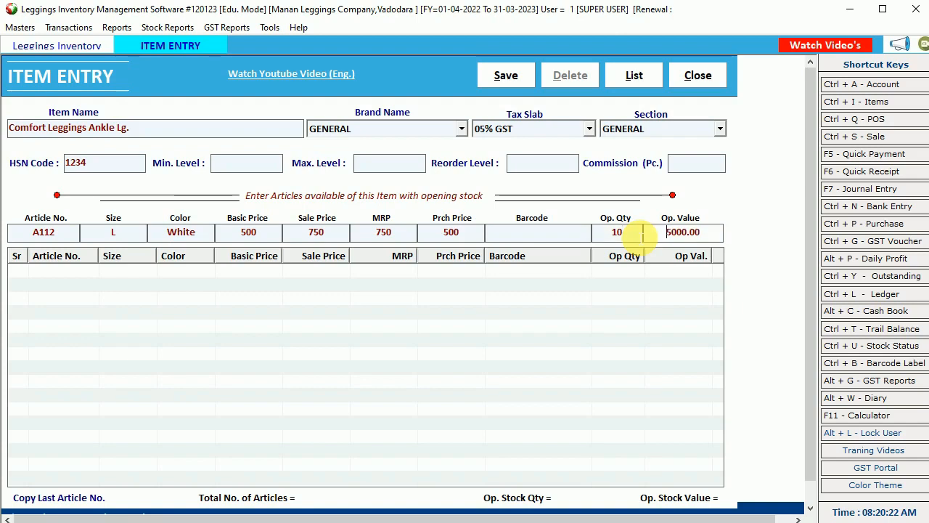
pyautogui.press('Return')
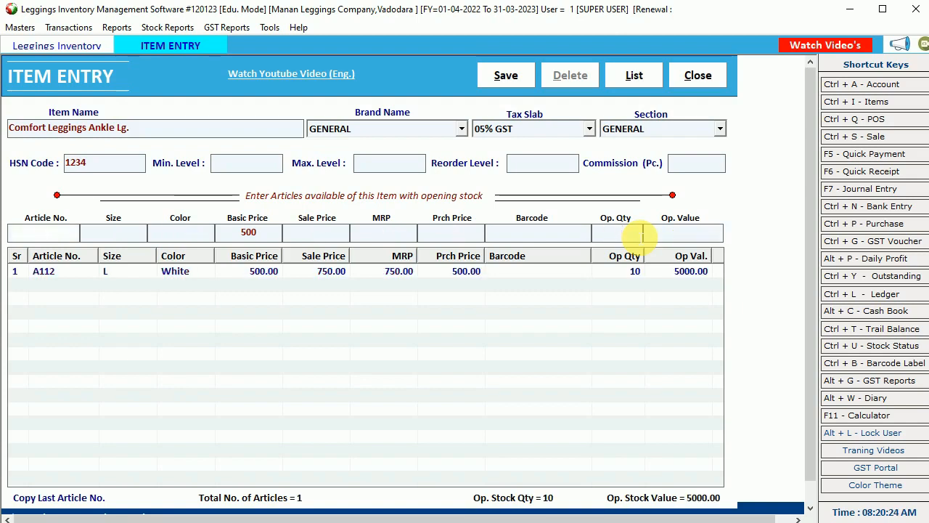
# - Add A112 White in new size M at 500/750/750/500 with opening quantity 5
pyautogui.write('A112')
pyautogui.press('Return')
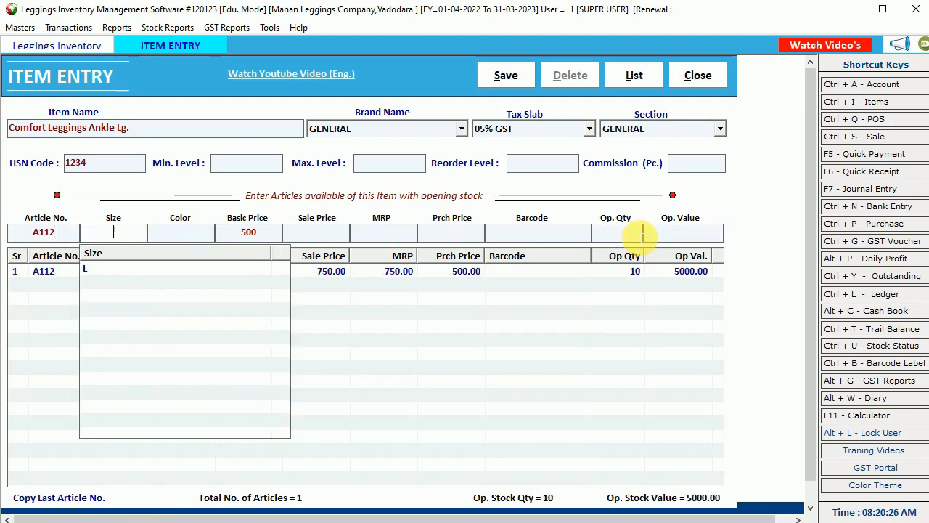
pyautogui.write('M')
pyautogui.press('Return')
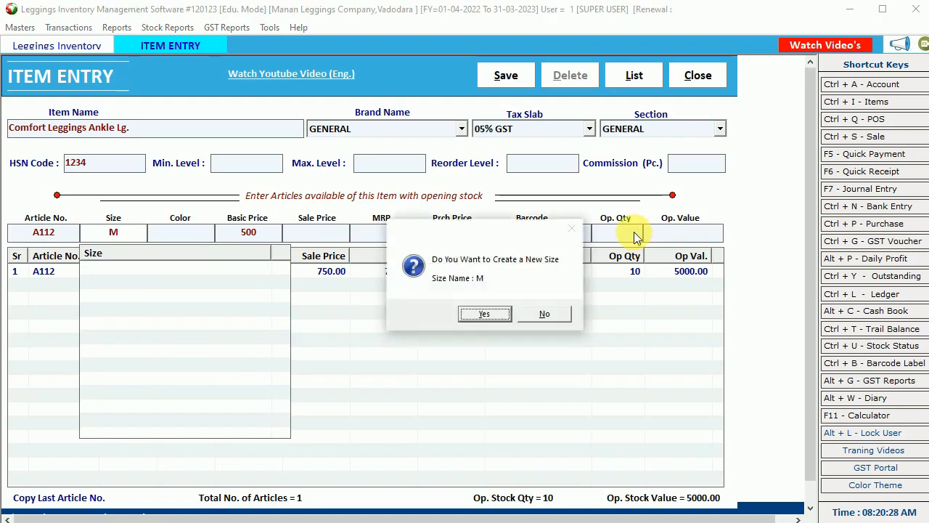
pyautogui.press('Return')
pyautogui.press('Return')
pyautogui.press('Return')
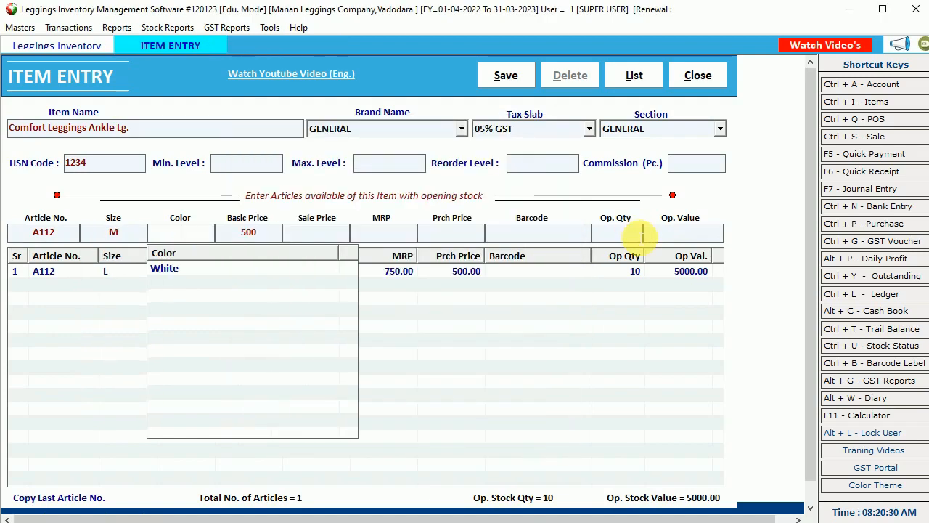
pyautogui.press('Down')
pyautogui.press('Return')
pyautogui.write('500')
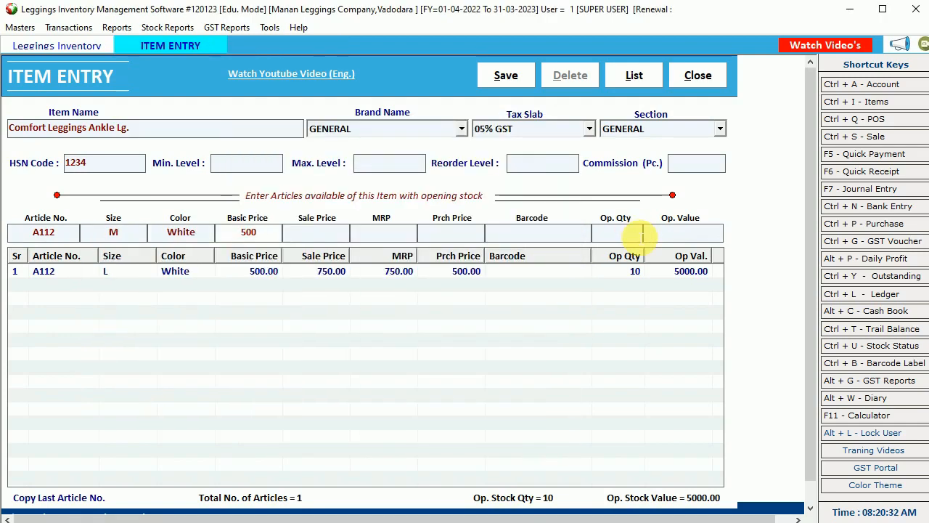
pyautogui.press('Return')
pyautogui.write('750')
pyautogui.press('Return')
pyautogui.write('750')
pyautogui.press('Return')
pyautogui.write('500')
pyautogui.press('Return')
pyautogui.press('Return')
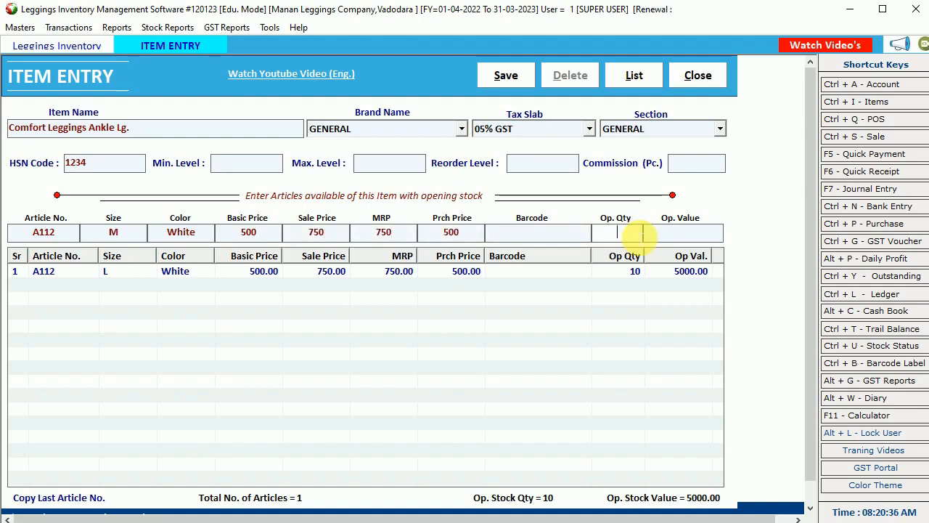
pyautogui.write('5')
pyautogui.press('Return')
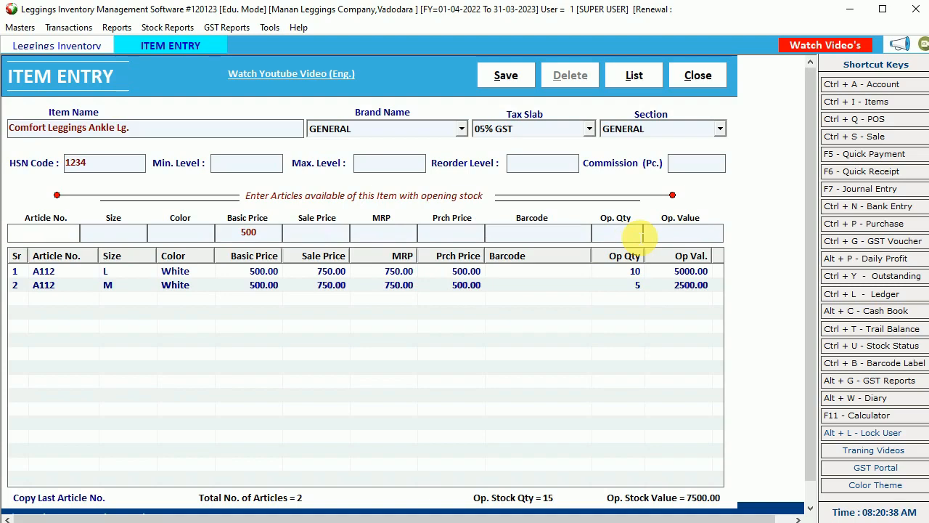
pyautogui.write('A112')
# - Add A112 White in new size XL at 500/750/750/500 with quantity 4, then save the item
pyautogui.press('Return')
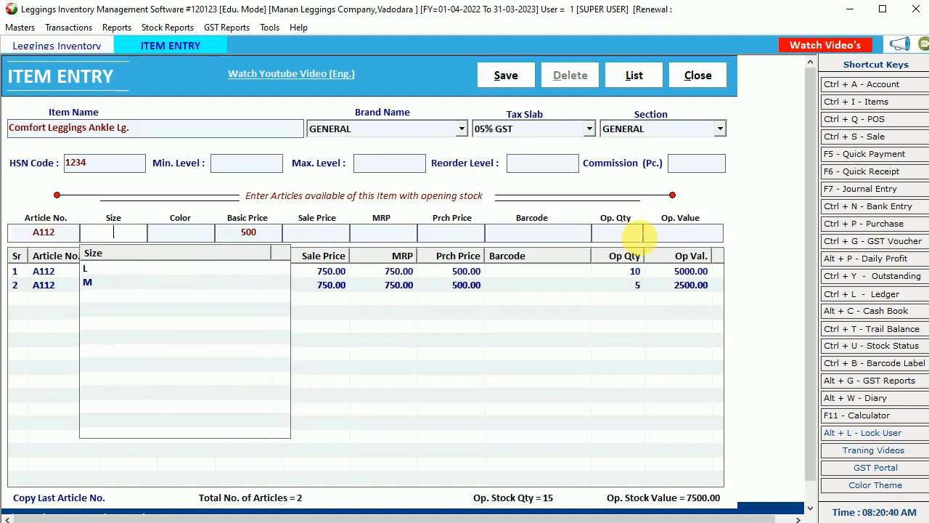
pyautogui.write('XL')
pyautogui.press('Return')
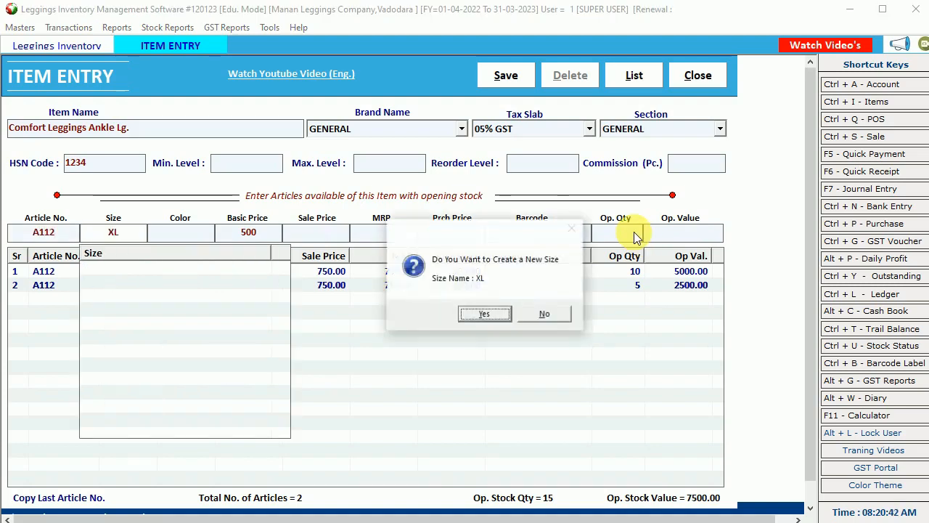
pyautogui.press('Return')
pyautogui.press('Return')
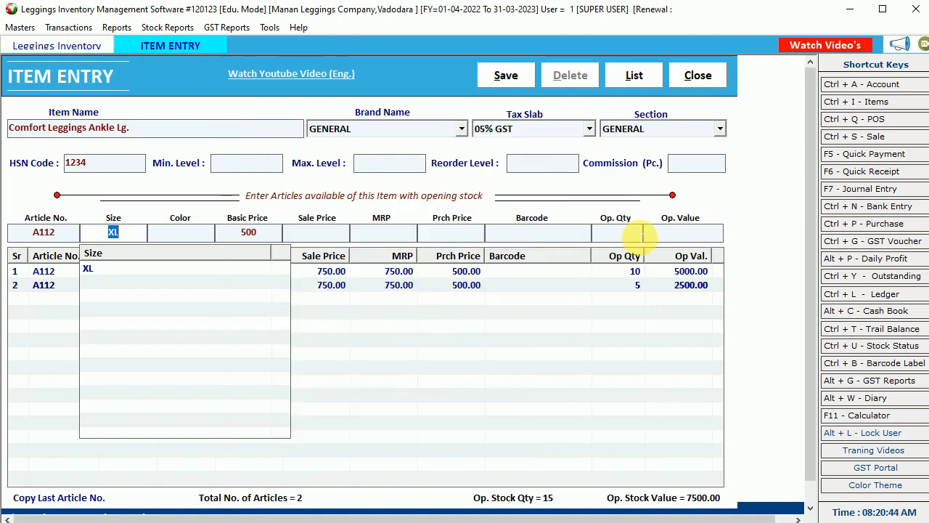
pyautogui.press('Return')
pyautogui.press('Down')
pyautogui.press('Return')
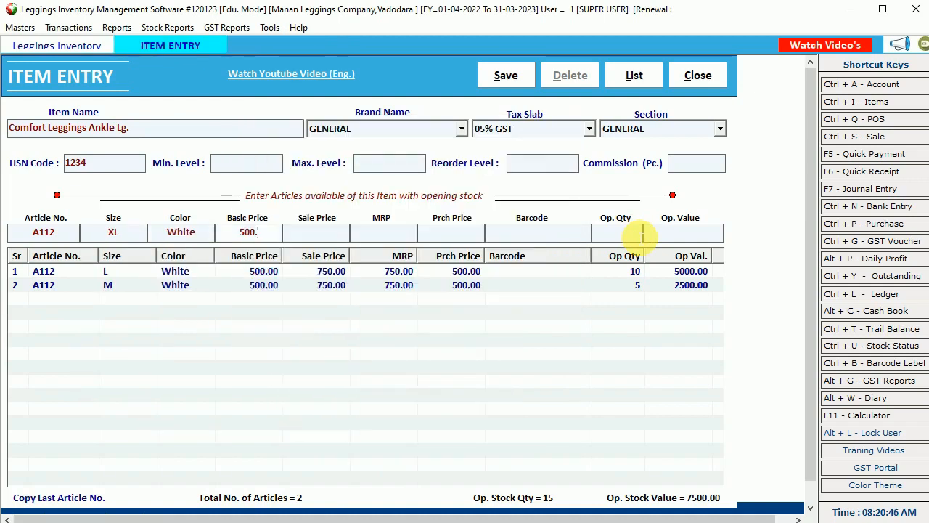
pyautogui.press('Return')
pyautogui.write('750')
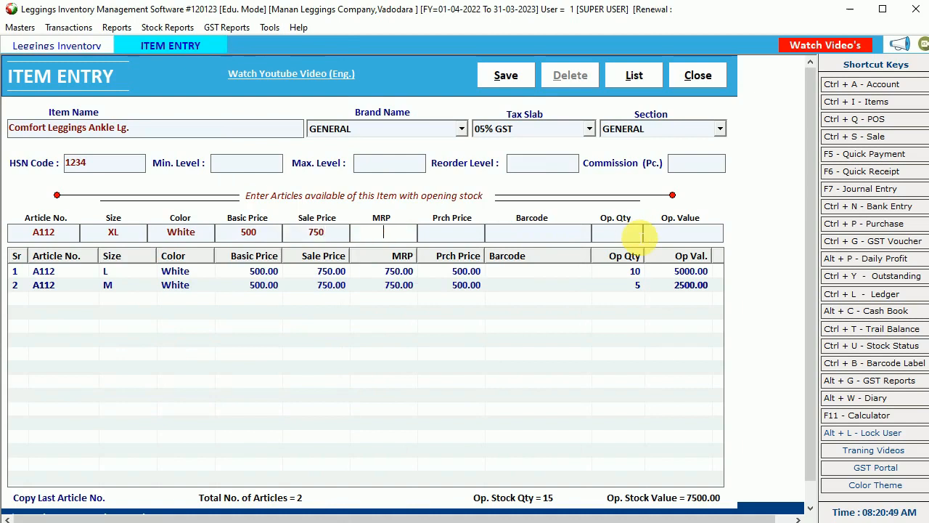
pyautogui.press('Return')
pyautogui.write('750')
pyautogui.press('Return')
pyautogui.write('7')
pyautogui.press('BackSpace')
pyautogui.write('500')
pyautogui.press('Return')
pyautogui.write('4')
pyautogui.press('Return')
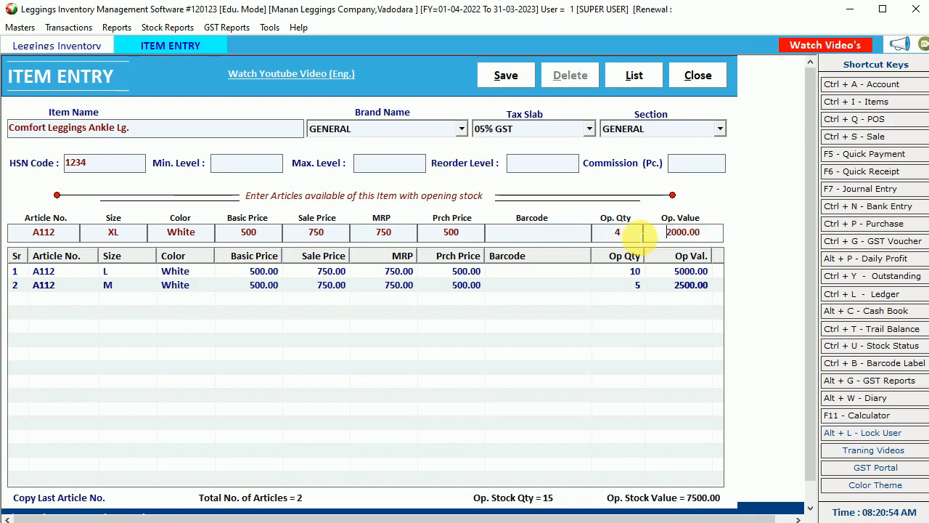
pyautogui.press('Return')
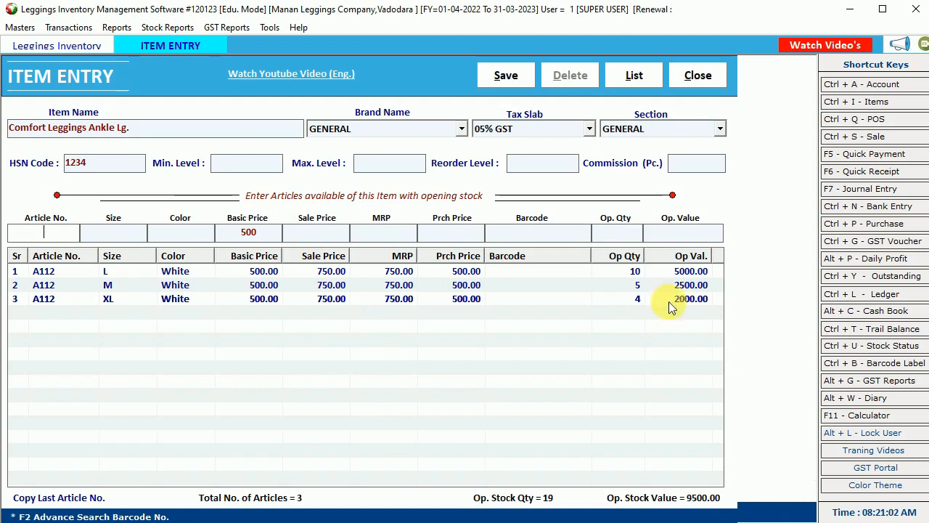
pyautogui.click(510, 76)
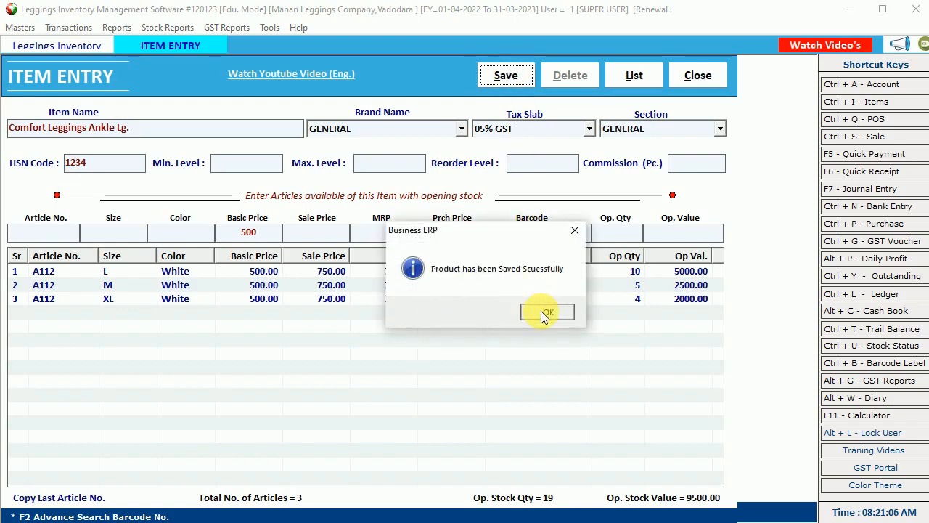
# - Start a new item 'Leggings Deigner Fl' with 05% GST and HSN code 4562
pyautogui.click(541, 311)
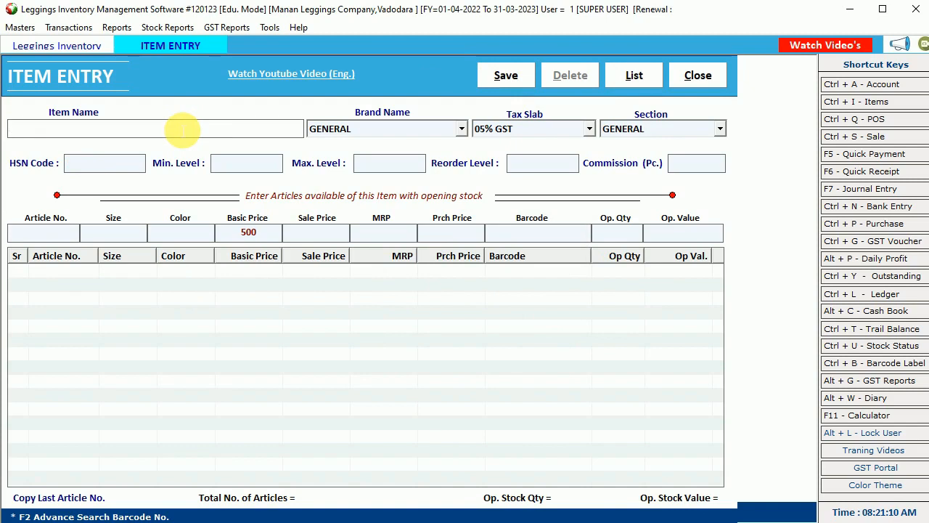
pyautogui.write('Leggings')
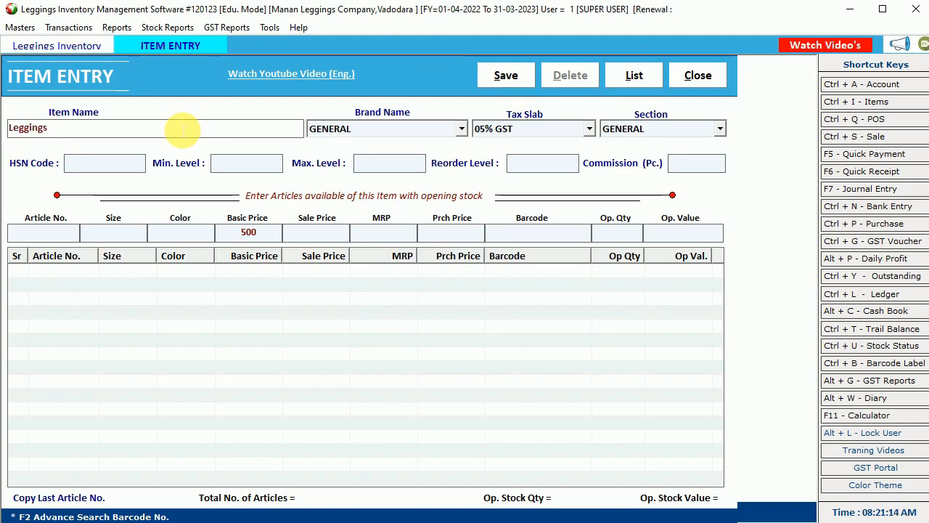
pyautogui.write(' Deigner')
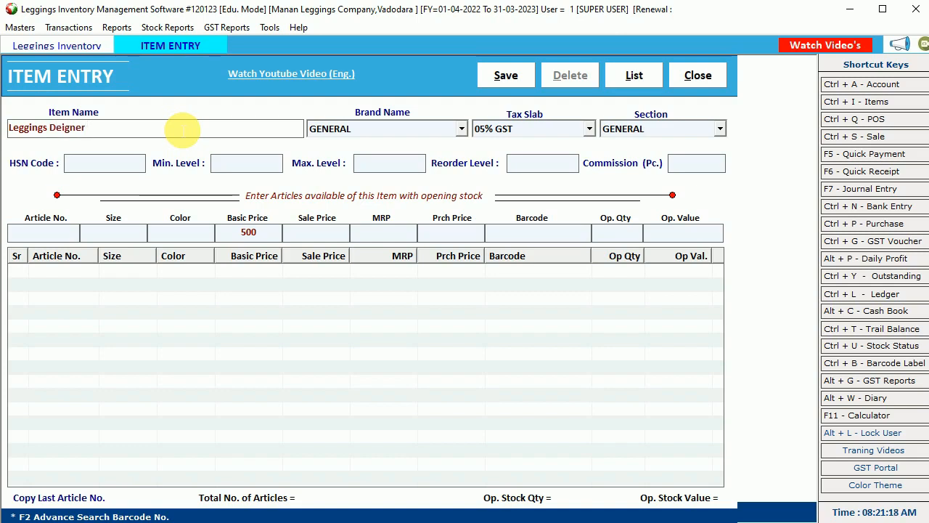
pyautogui.press('Return')
pyautogui.press('Return')
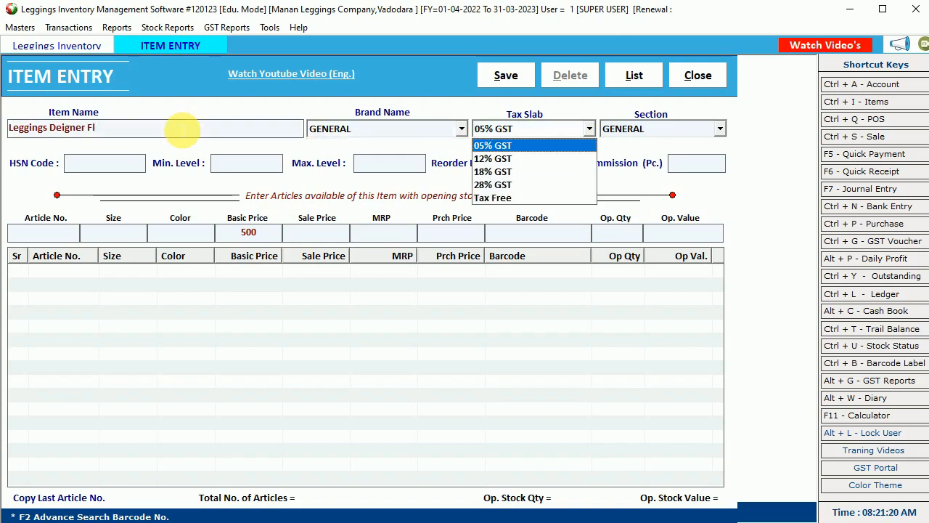
pyautogui.press('Return')
pyautogui.press('Return')
pyautogui.write('4562')
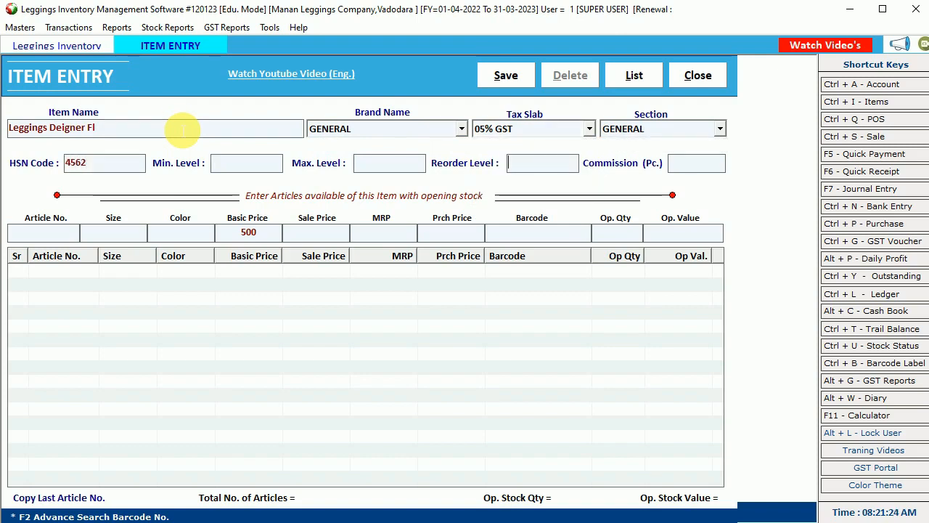
pyautogui.press('Return')
pyautogui.press('Return')
# - Enter article D345 in size L with newly created colour Blue
pyautogui.write('D345')
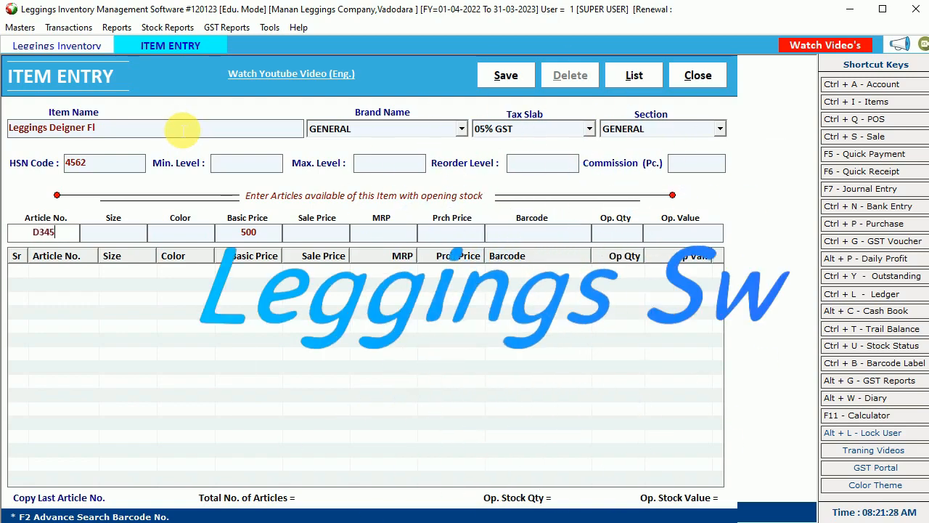
pyautogui.press('Return')
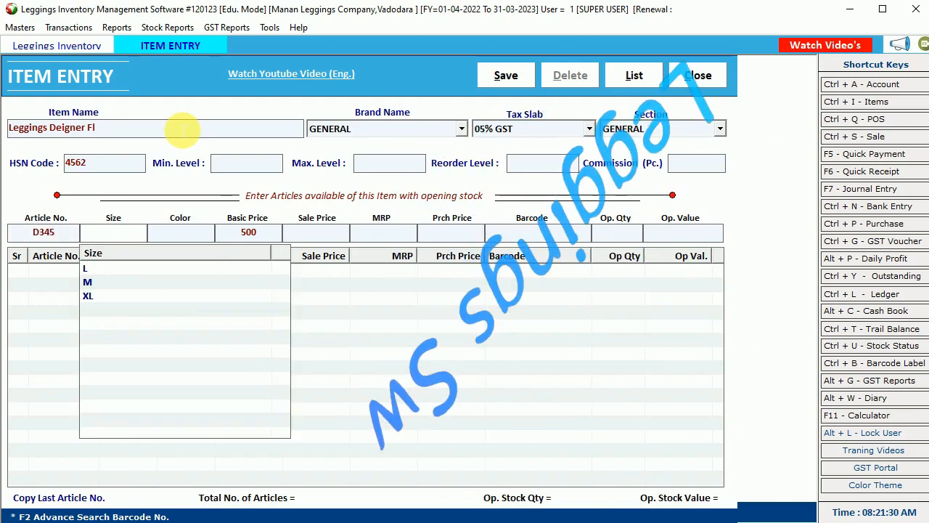
pyautogui.press('Down')
pyautogui.press('Return')
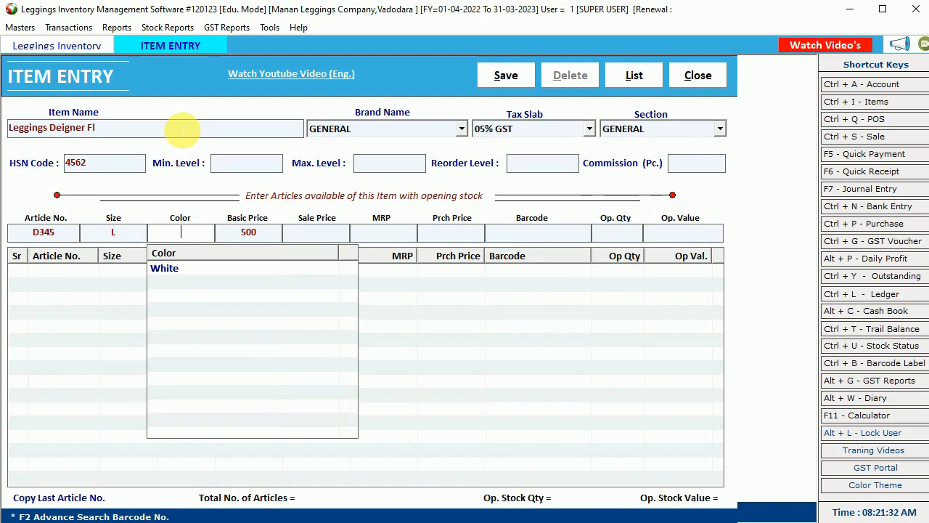
pyautogui.write('Blue')
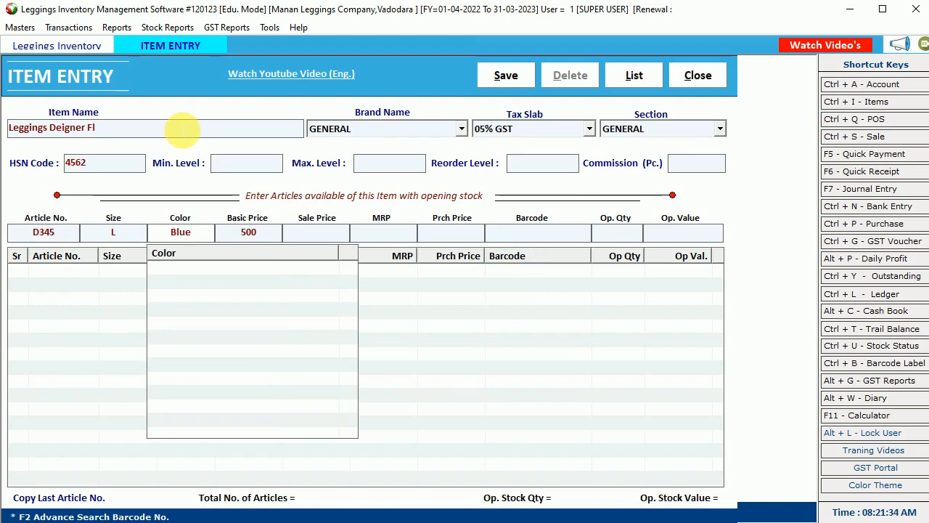
pyautogui.press('Return')
pyautogui.press('Return')
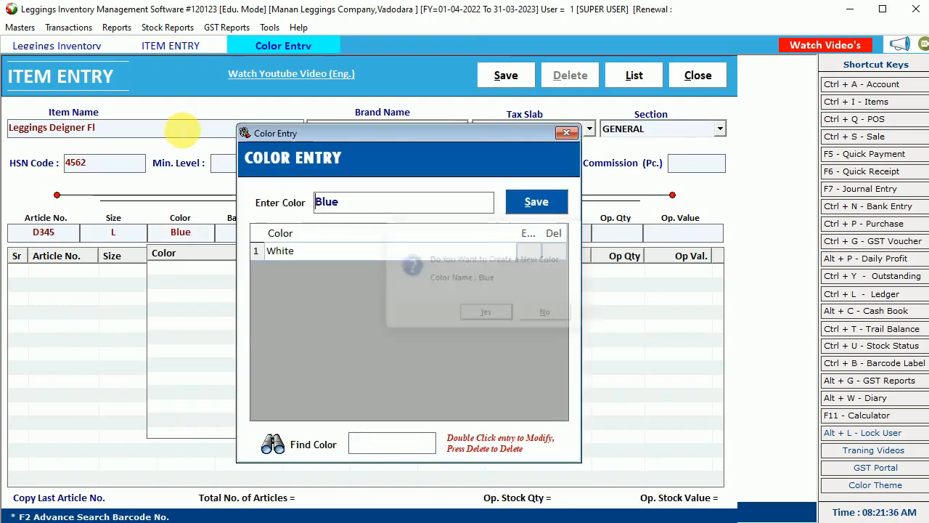
pyautogui.press('Return')
pyautogui.press('Return')
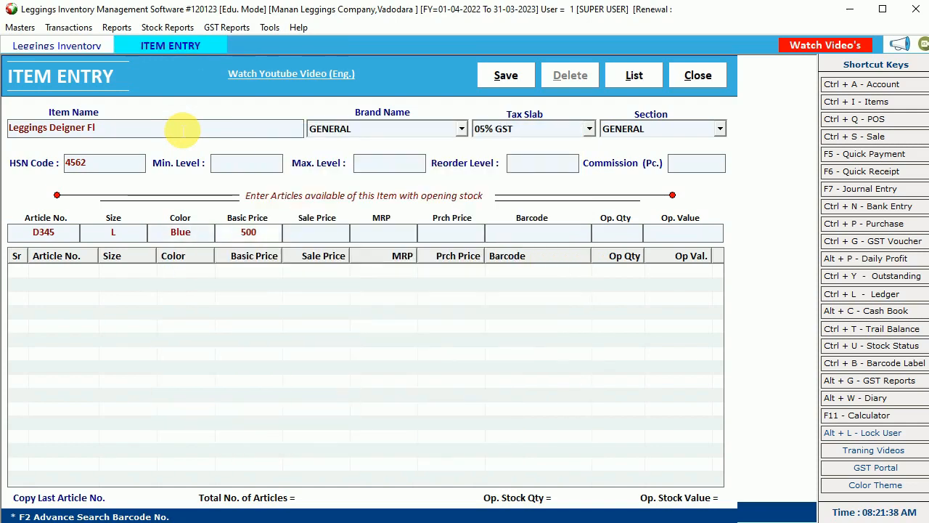
pyautogui.press('Return')
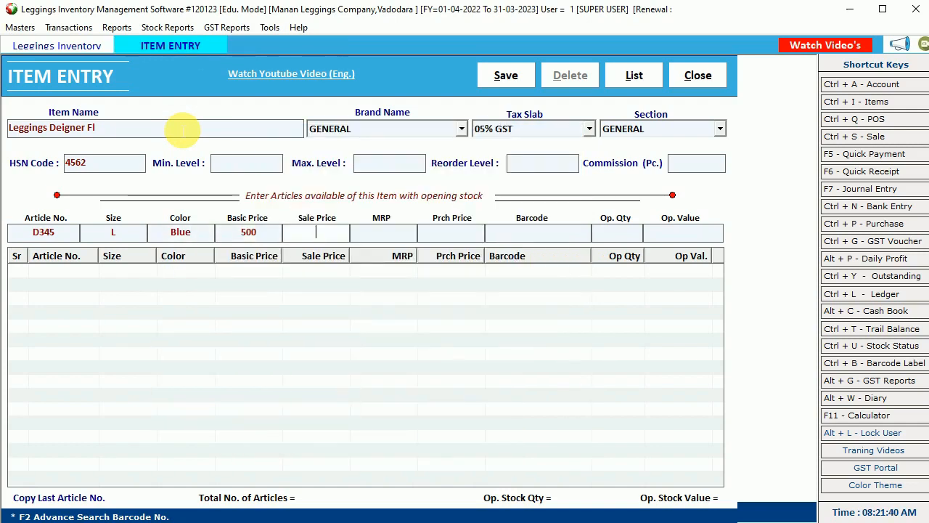
# - Set basic price 250, sale price and MRP 350, opening quantity 15, and add the row
pyautogui.hotkey('shift', 'Tab')
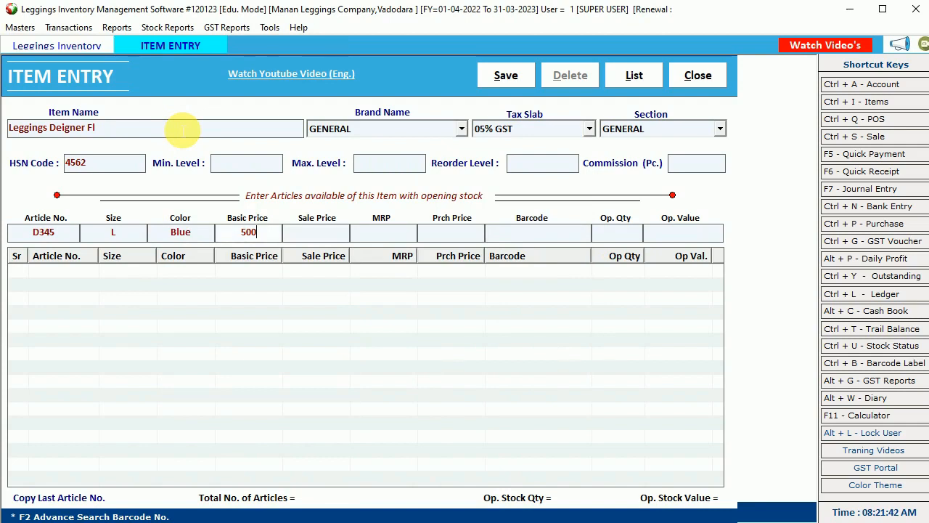
pyautogui.press('BackSpace')
pyautogui.press('BackSpace')
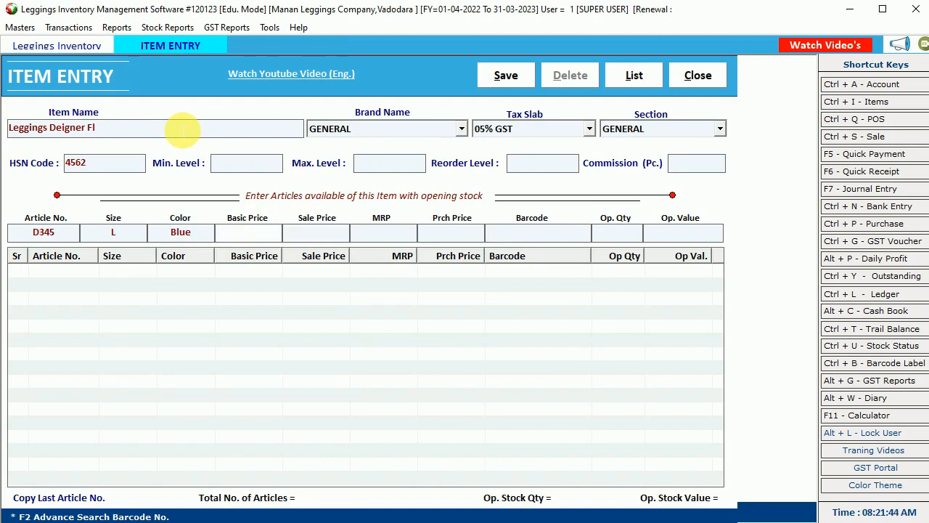
pyautogui.write('250')
pyautogui.press('Return')
pyautogui.write('350')
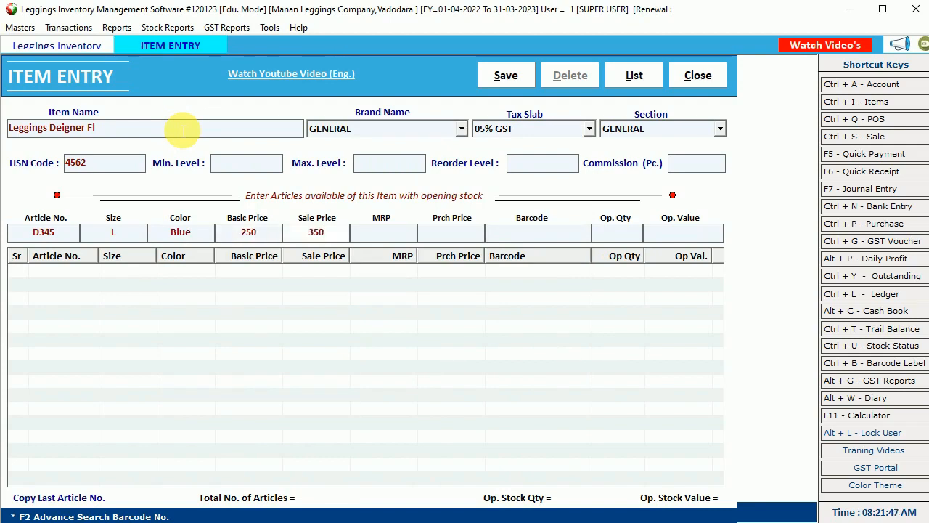
pyautogui.press('Return')
pyautogui.write('350')
pyautogui.press('Return')
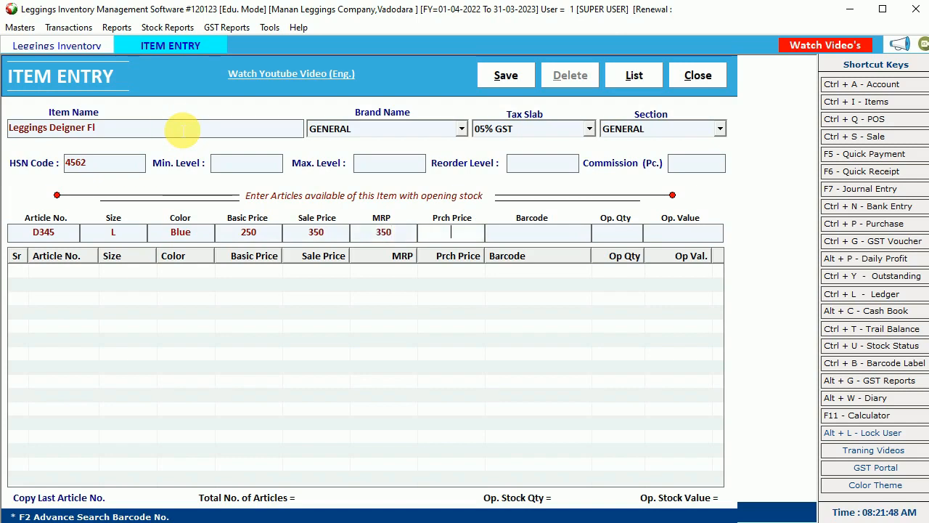
pyautogui.press('Return')
pyautogui.write('15')
pyautogui.press('Return')
pyautogui.press('Return')
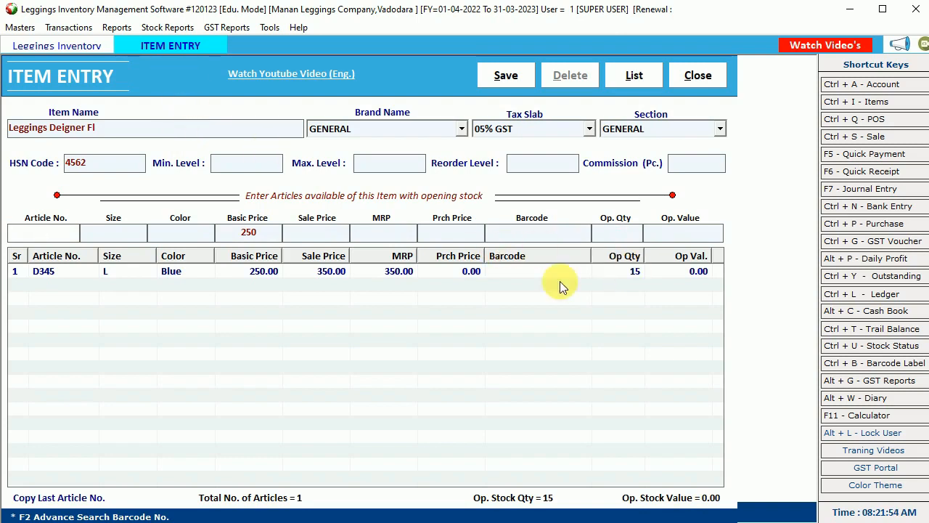
# - Change the D345 L row's purchase price to 250
pyautogui.doubleClick(431, 273)
pyautogui.click(446, 231)
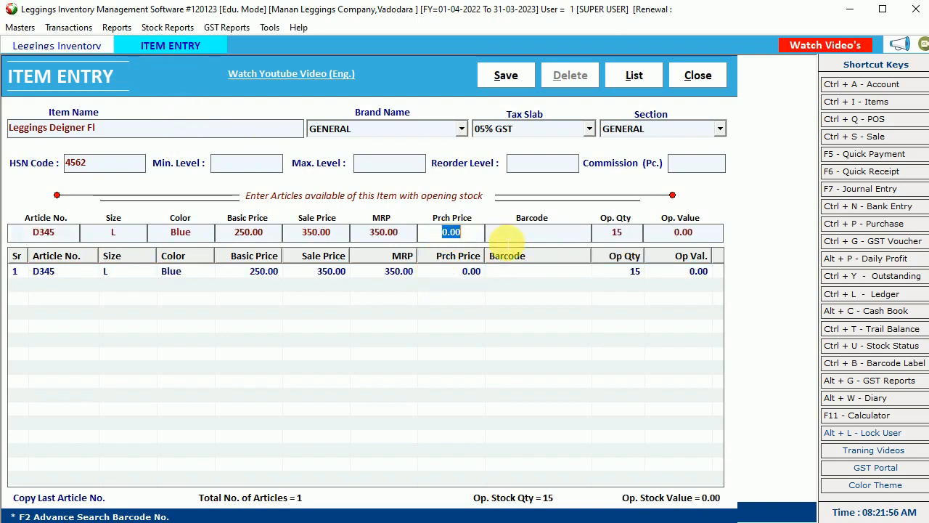
pyautogui.write('250')
pyautogui.press('Return')
pyautogui.press('Return')
pyautogui.press('Return')
pyautogui.press('Return')
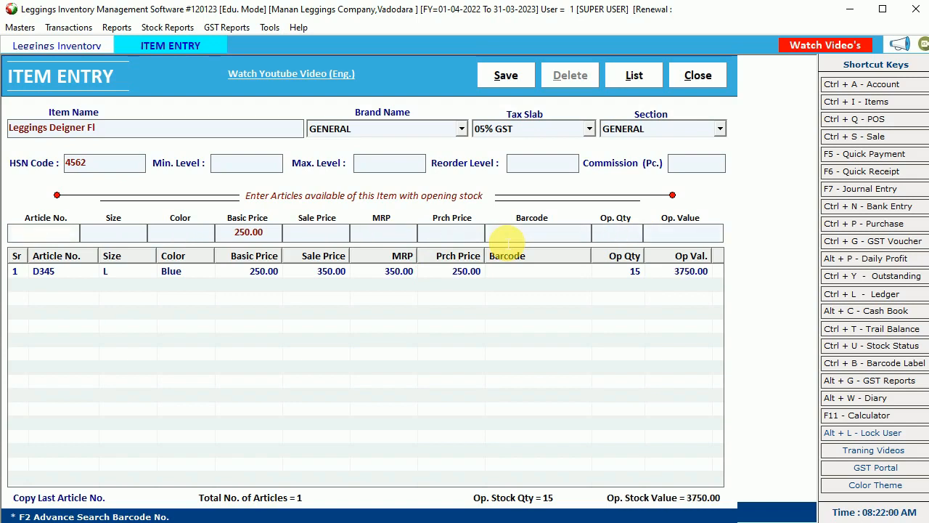
# - Add D345 size M Blue at 350 sale and MRP, 250 purchase, quantity 5, and save the item
pyautogui.write('D345')
pyautogui.press('Return')
pyautogui.press('Down')
pyautogui.press('Down')
pyautogui.press('Return')
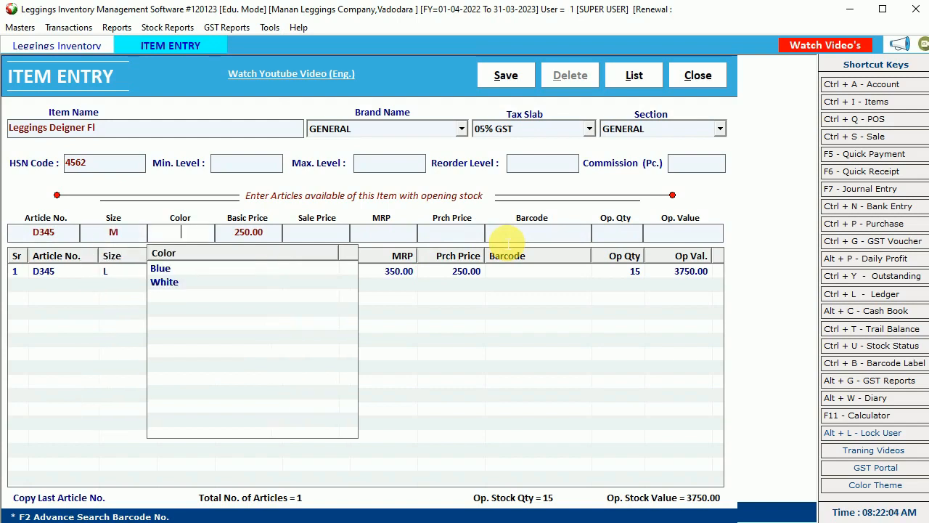
pyautogui.press('Down')
pyautogui.press('Down')
pyautogui.press('Up')
pyautogui.press('Return')
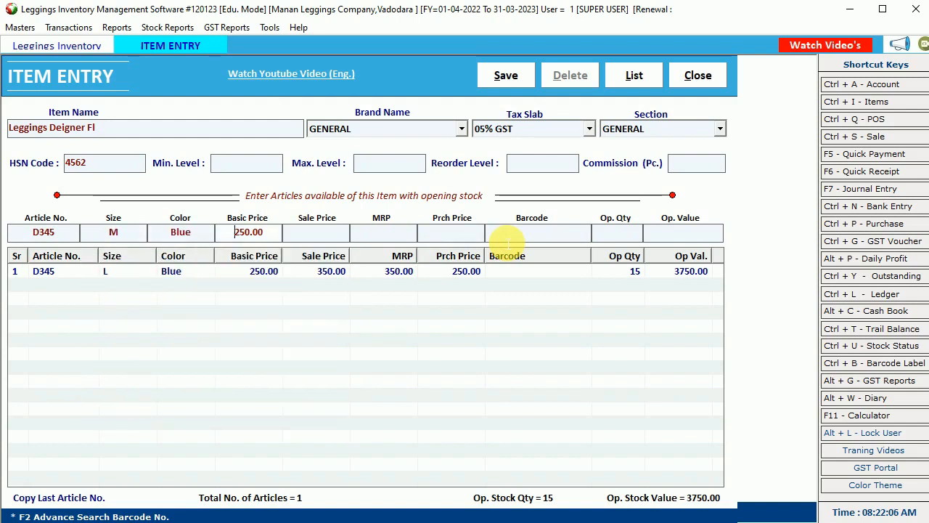
pyautogui.press('Return')
pyautogui.write('350')
pyautogui.press('Return')
pyautogui.write('350')
pyautogui.write('250')
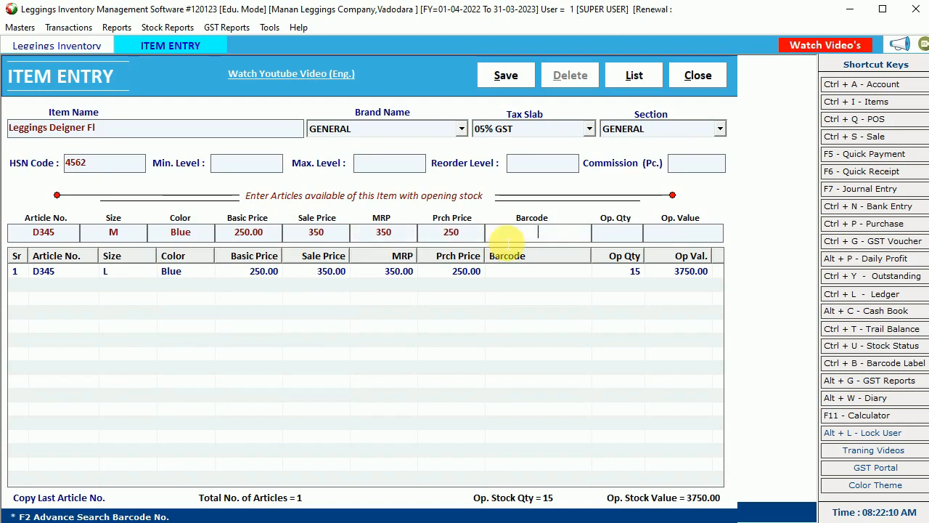
pyautogui.press('Return')
pyautogui.write('5')
pyautogui.press('Return')
pyautogui.press('Return')
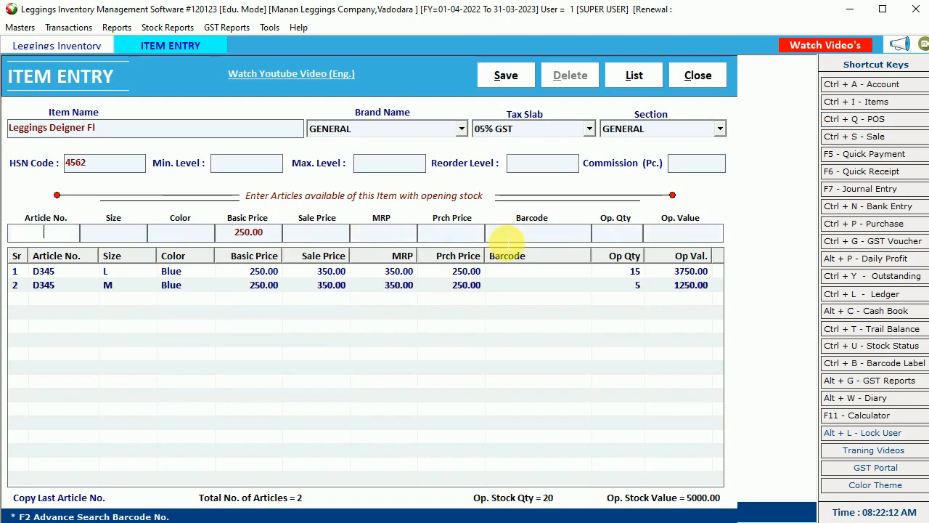
pyautogui.click(506, 75)
# - Check Comfort Leggings Ankle Lg. and Leggings Deigner Fl in the item list, then close the item screens
pyautogui.click(548, 311)
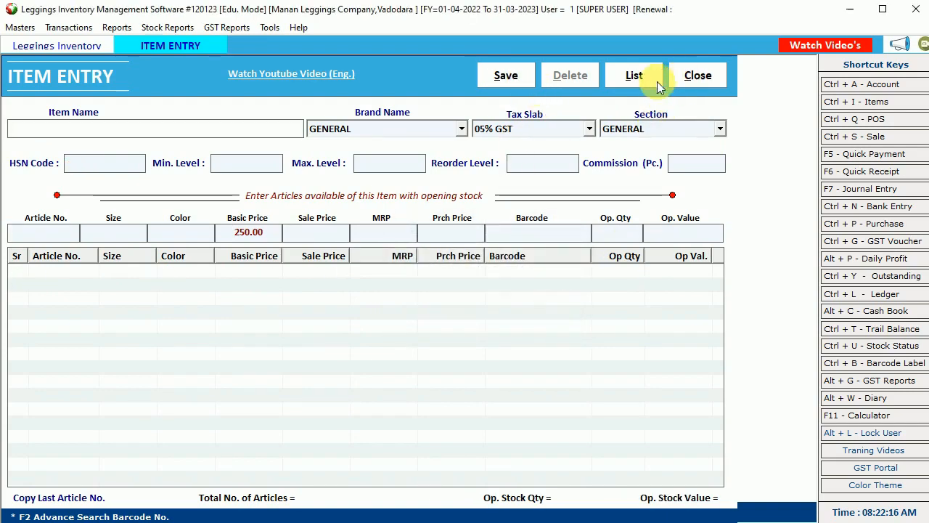
pyautogui.click(632, 76)
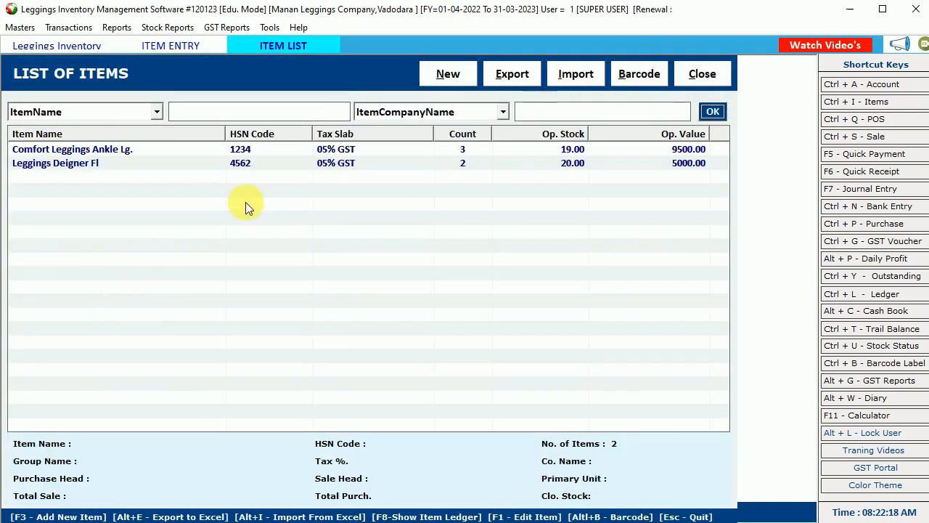
pyautogui.click(181, 149)
pyautogui.click(188, 163)
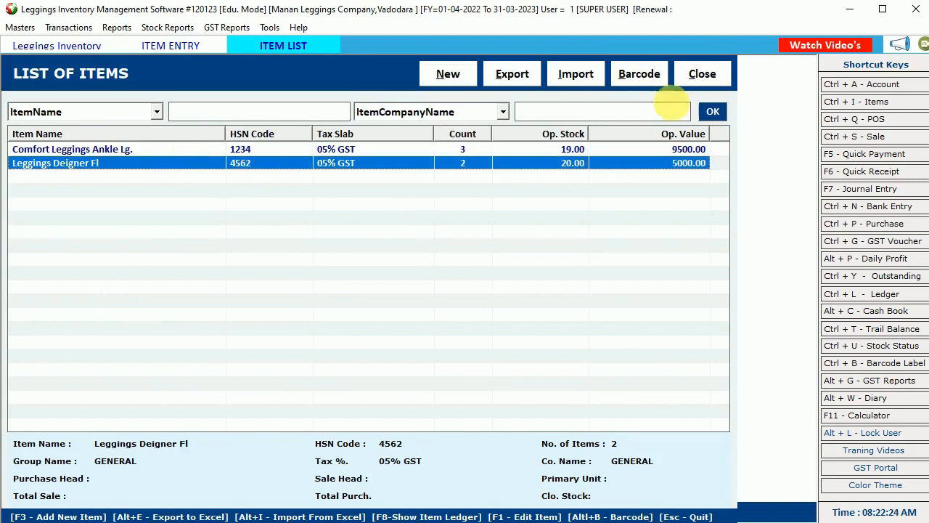
pyautogui.click(702, 76)
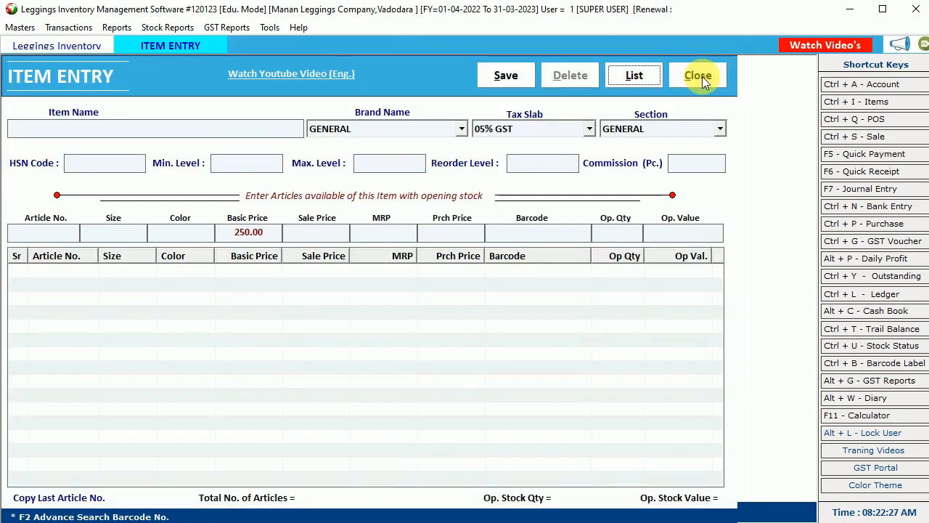
pyautogui.click(702, 76)
pyautogui.click(68, 26)
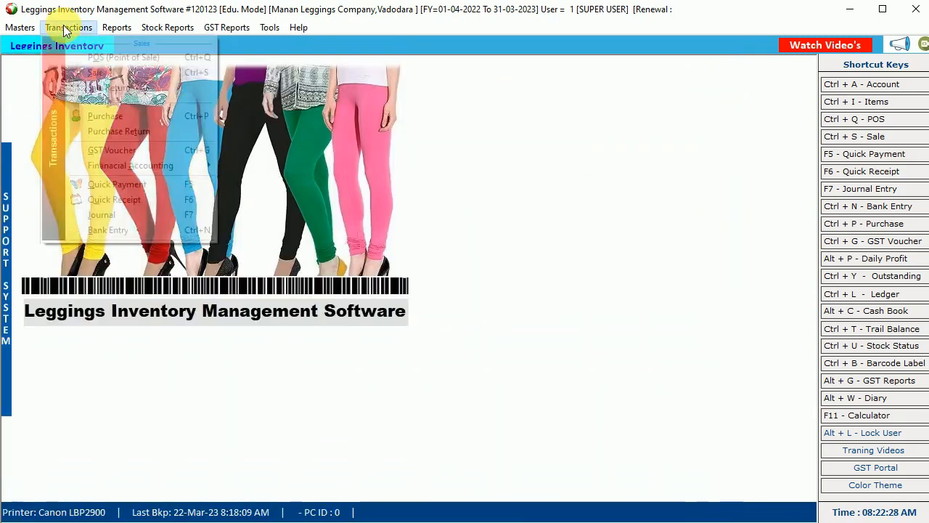
# - Start a new purchase bill and create supplier account 'ABC Leggings Sup...' as its party
pyautogui.click(114, 114)
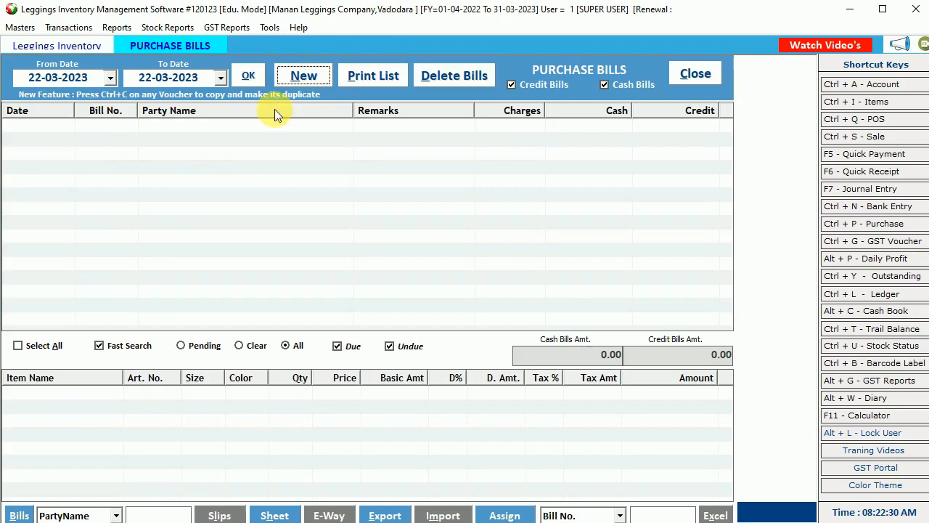
pyautogui.click(303, 76)
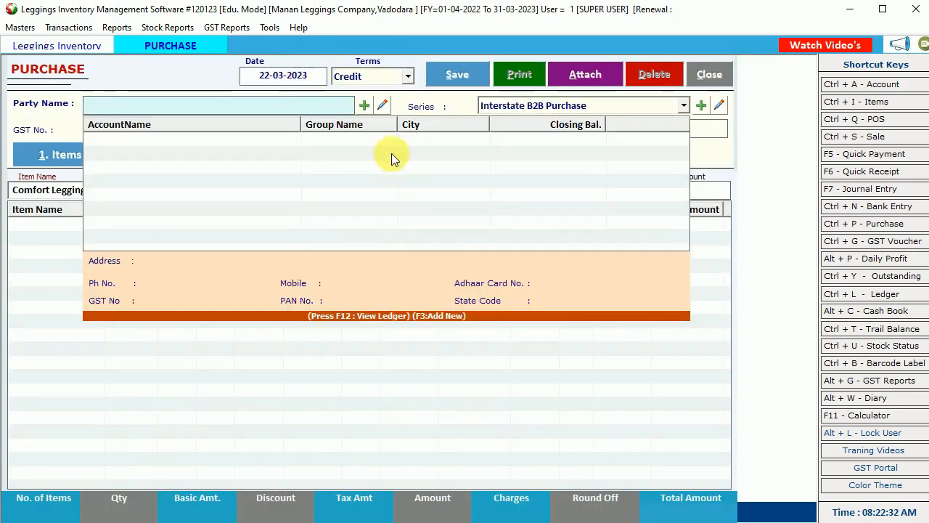
pyautogui.click(361, 106)
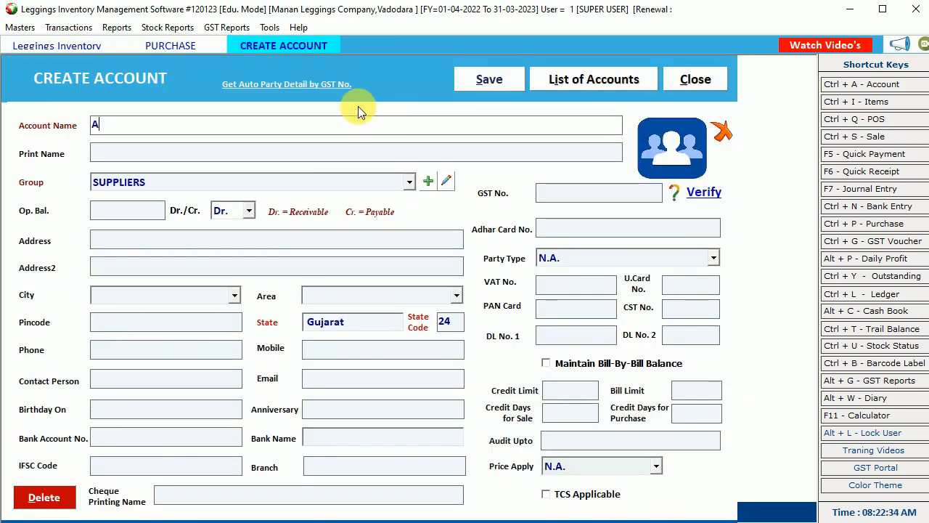
pyautogui.write('ABC Leggin')
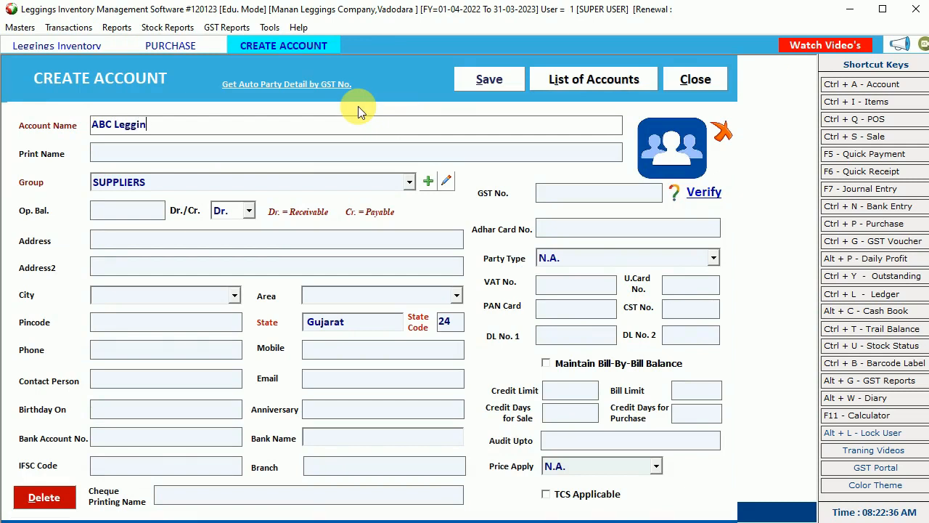
pyautogui.write('gs Suplier')
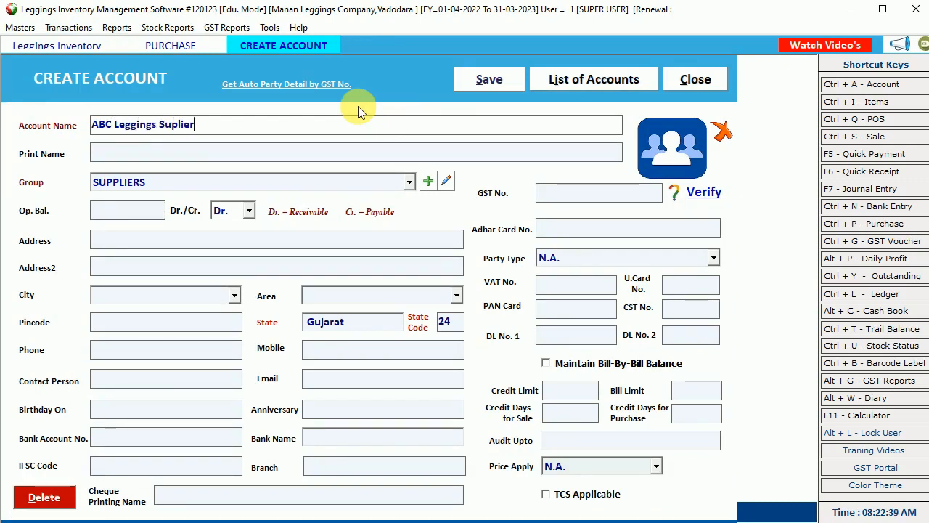
pyautogui.press('Return')
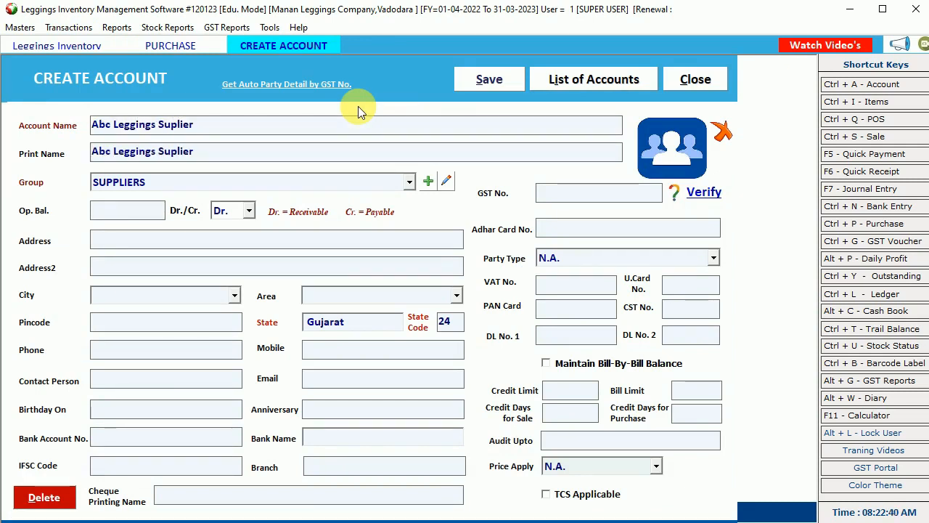
pyautogui.click(490, 77)
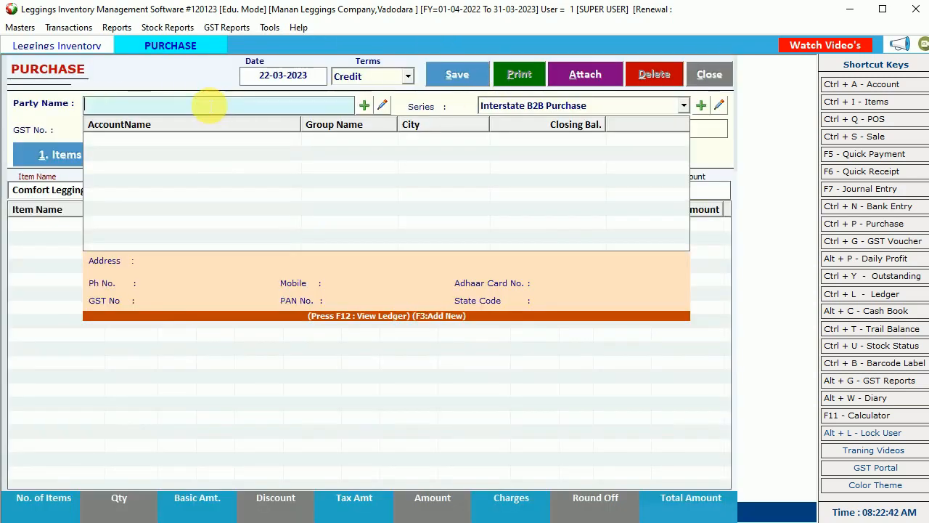
pyautogui.write('le')
pyautogui.press('BackSpace')
pyautogui.press('BackSpace')
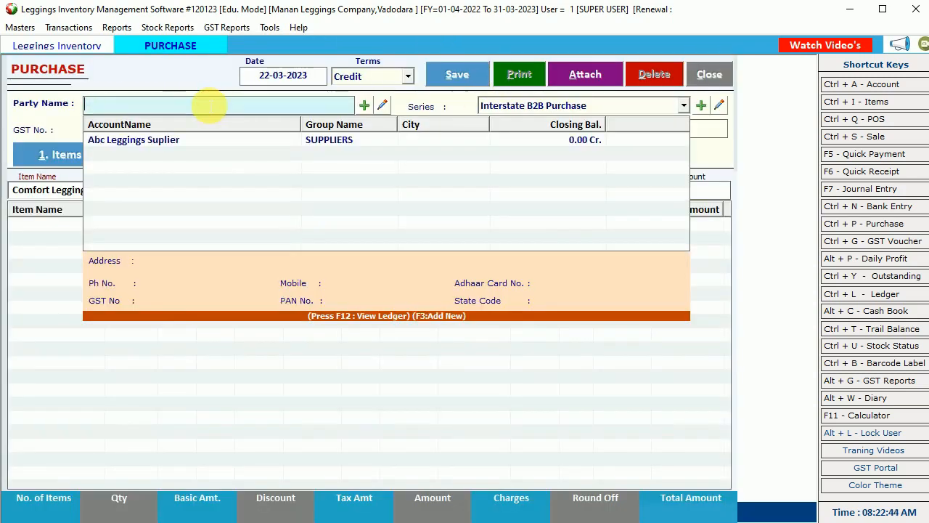
pyautogui.press('Down')
# - Choose Abc Leggings Suplier as the party, series Local B2b Purchase and bill number 1
pyautogui.press('Return')
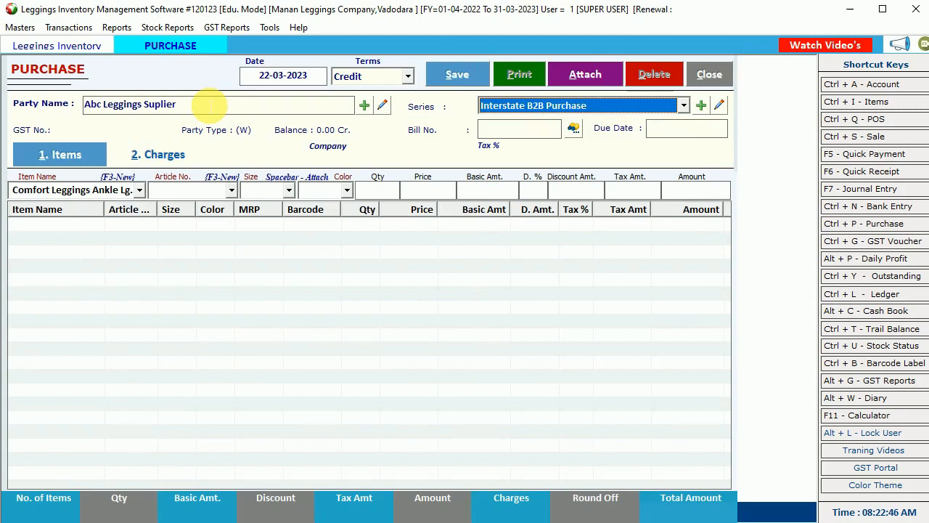
pyautogui.click(560, 106)
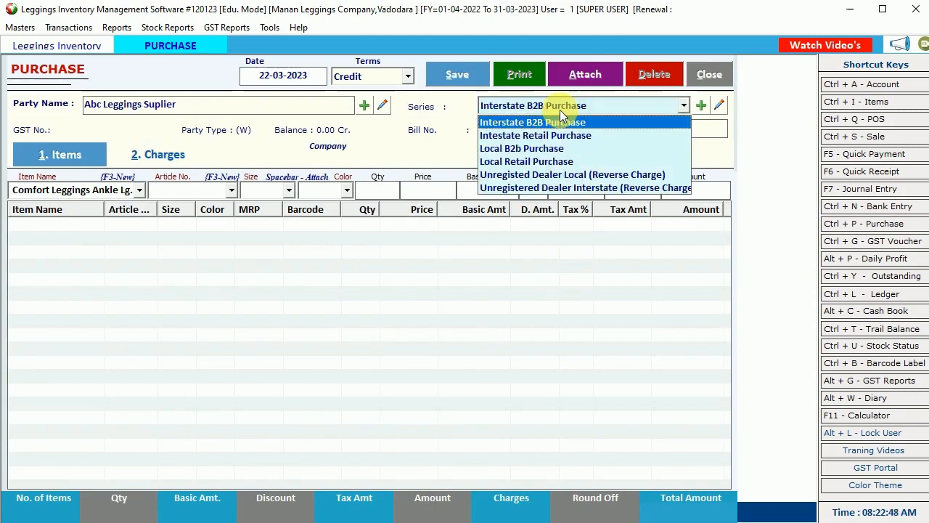
pyautogui.click(534, 151)
pyautogui.write('1')
pyautogui.press('Return')
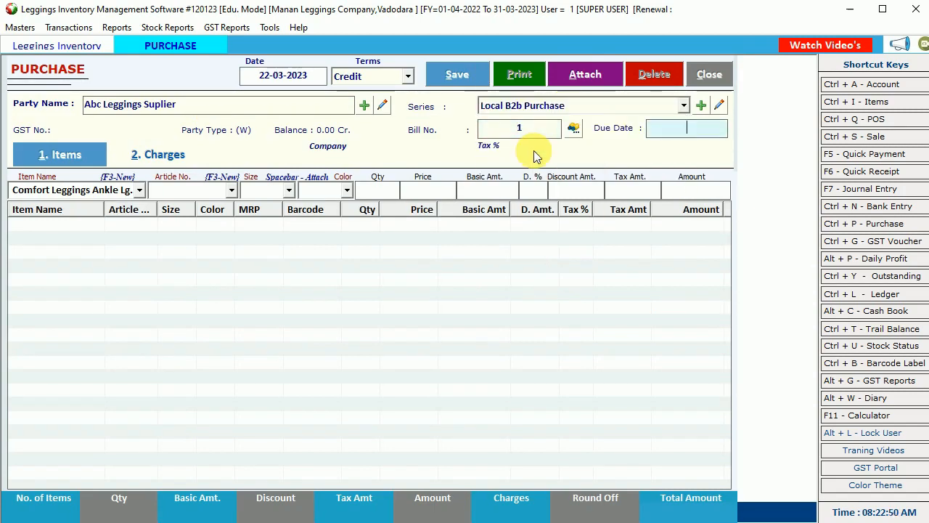
pyautogui.press('Return')
pyautogui.press('Return')
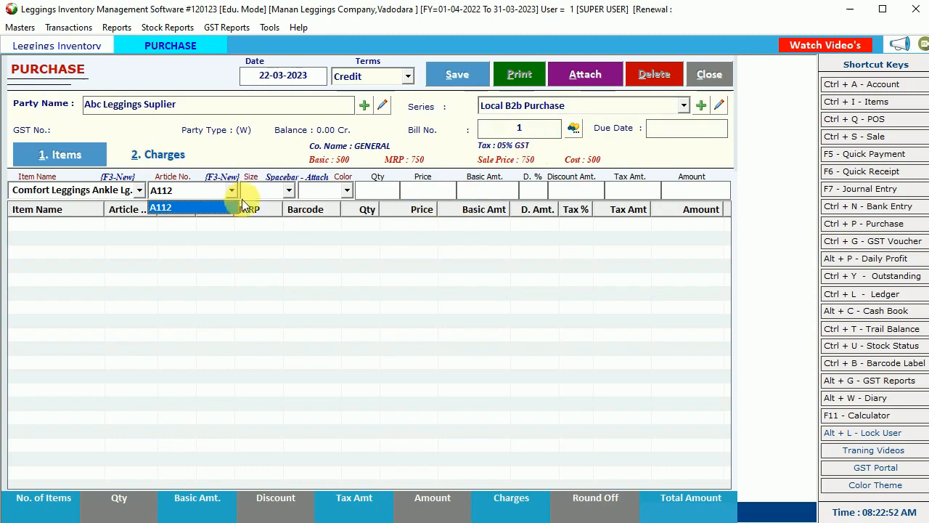
# - Add 2 of Comfort Leggings Ankle Lg. A112, size L, White
pyautogui.click(139, 189)
pyautogui.click(139, 189)
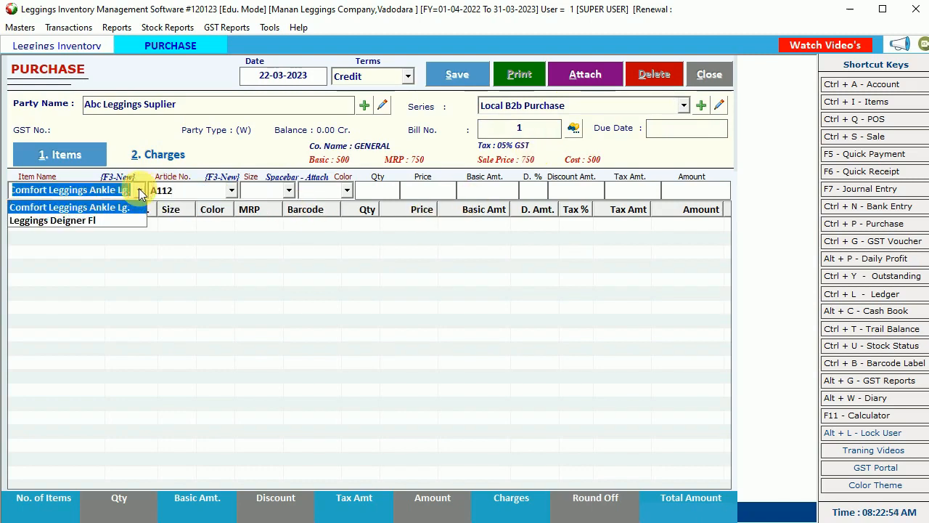
pyautogui.click(102, 207)
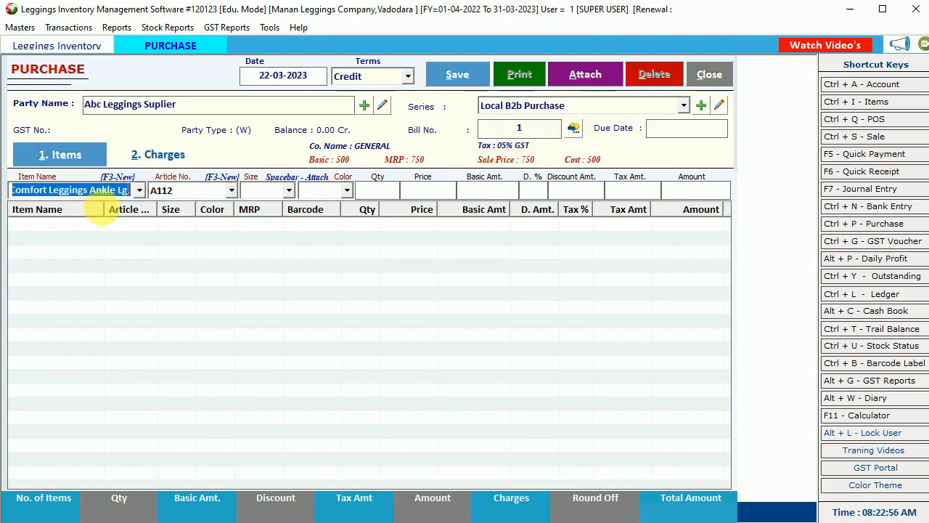
pyautogui.press('Return')
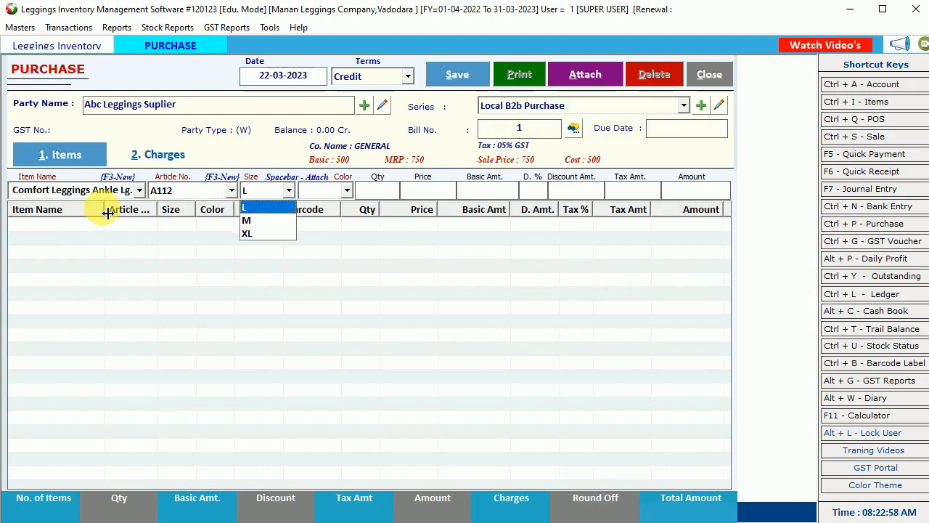
pyautogui.press('Return')
pyautogui.press('Return')
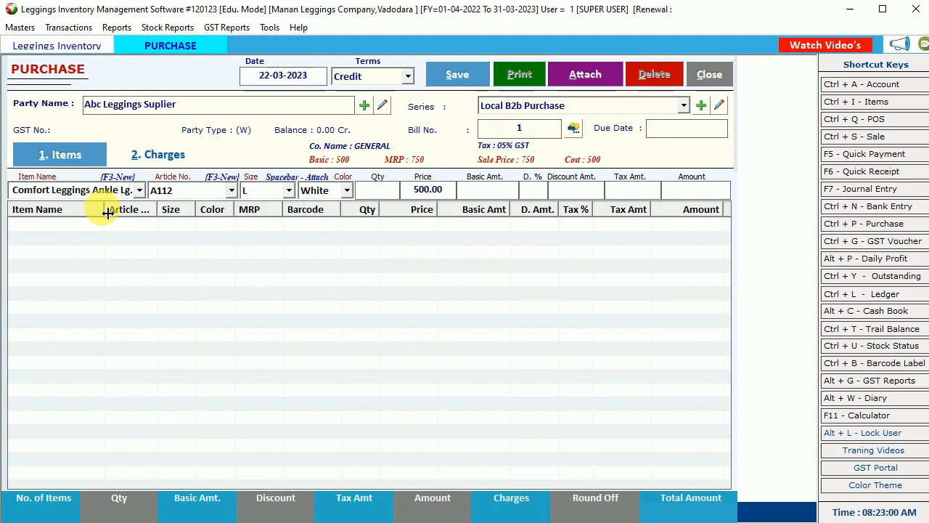
pyautogui.write('2')
pyautogui.press('Return')
pyautogui.press('Return')
pyautogui.press('Return')
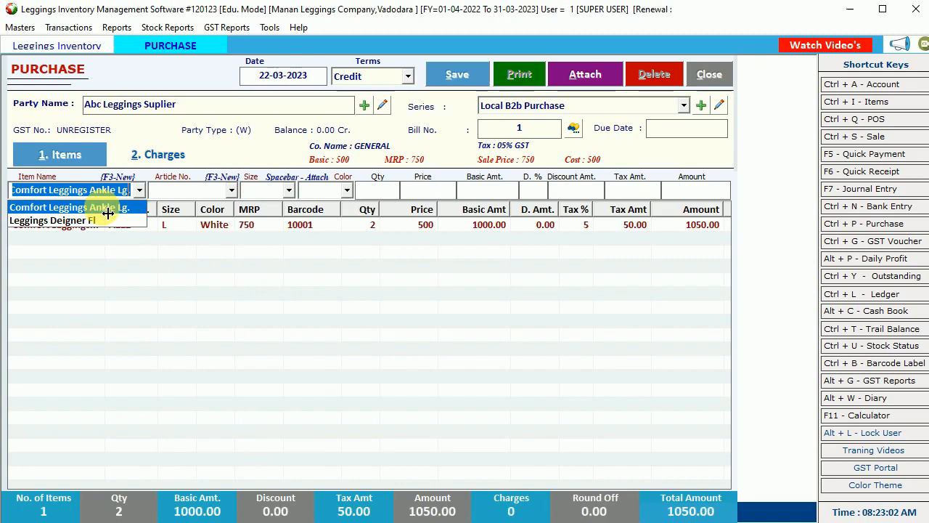
# - Add 3 of A112 size M White at 500, then pick Leggings Deigner Fl for the next line
pyautogui.press('Return')
pyautogui.press('Return')
pyautogui.press('Down')
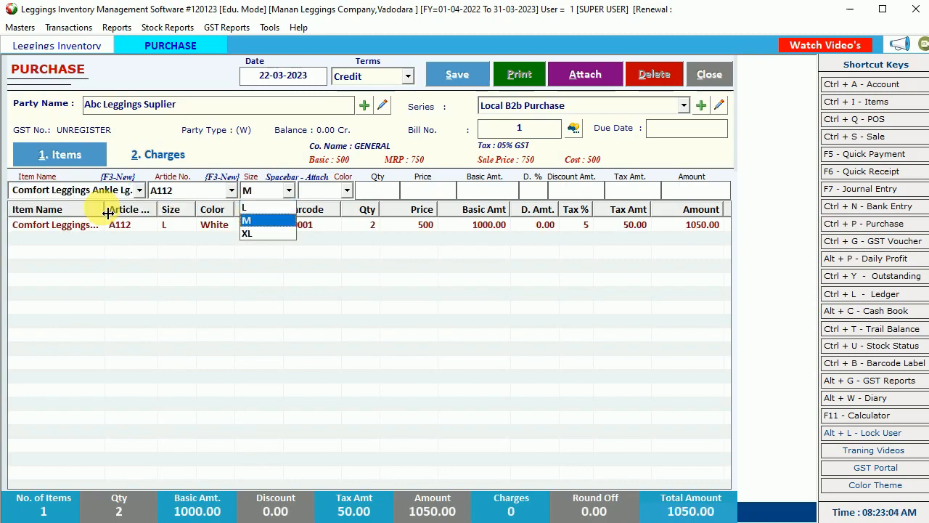
pyautogui.press('Return')
pyautogui.press('Return')
pyautogui.write('3')
pyautogui.press('Return')
pyautogui.press('Return')
pyautogui.press('Return')
pyautogui.press('Return')
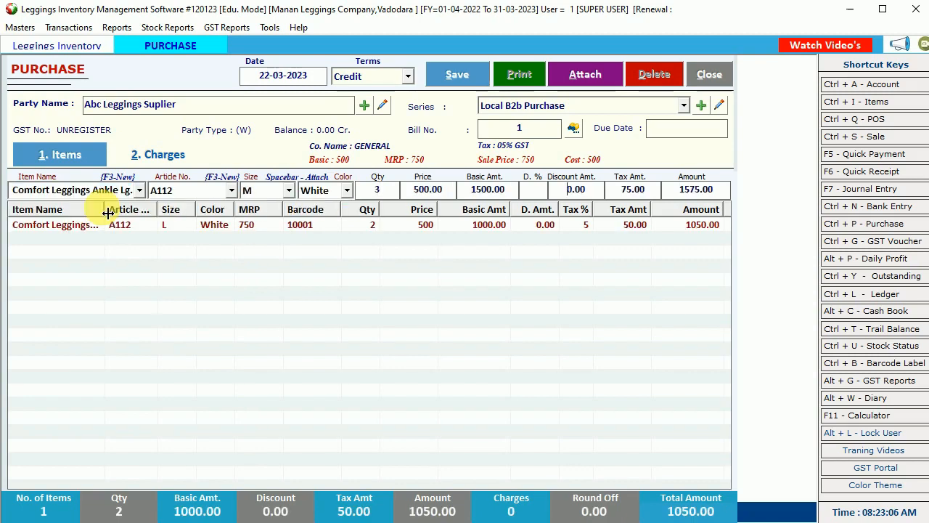
pyautogui.press('Return')
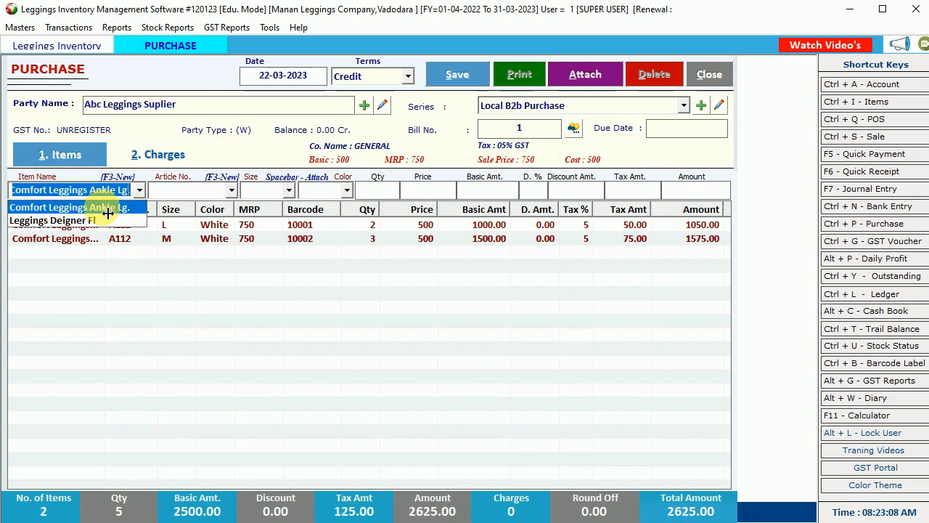
pyautogui.press('Down')
pyautogui.press('Return')
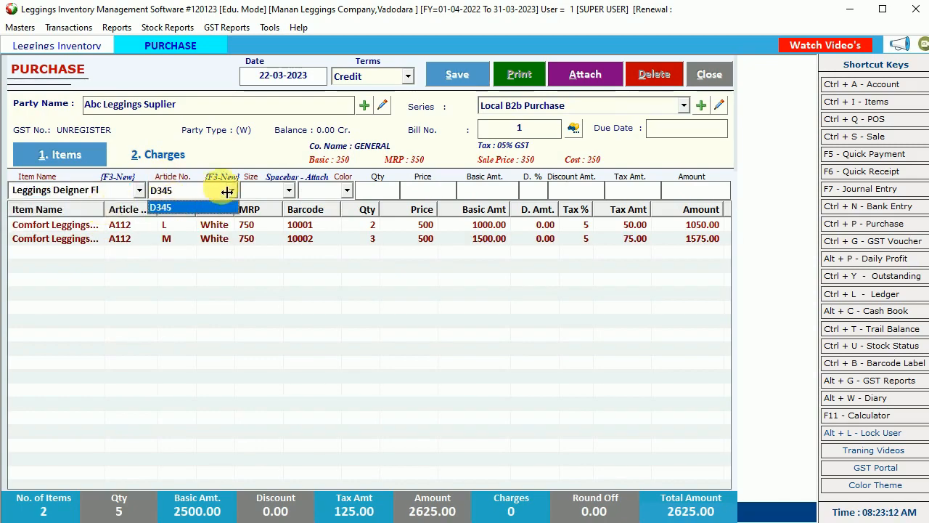
# - Start new article F567 for Leggings Deigner Fl and add the new colour Red
pyautogui.press('F3')
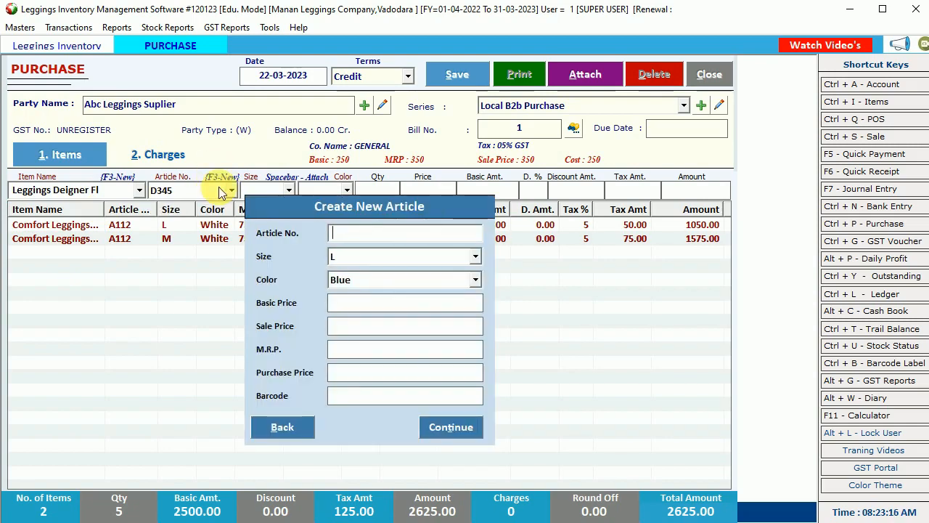
pyautogui.write('F567')
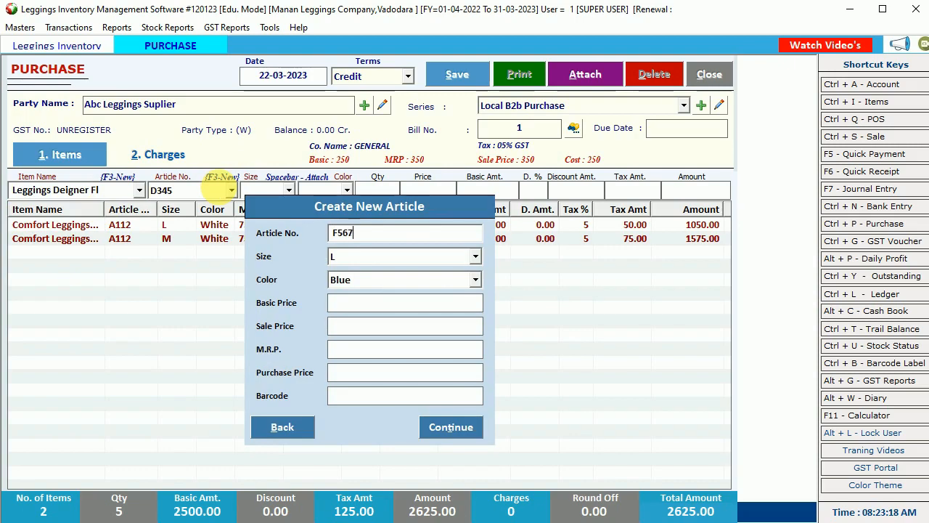
pyautogui.press('Tab')
pyautogui.press('Tab')
pyautogui.press('Tab')
pyautogui.click(373, 282)
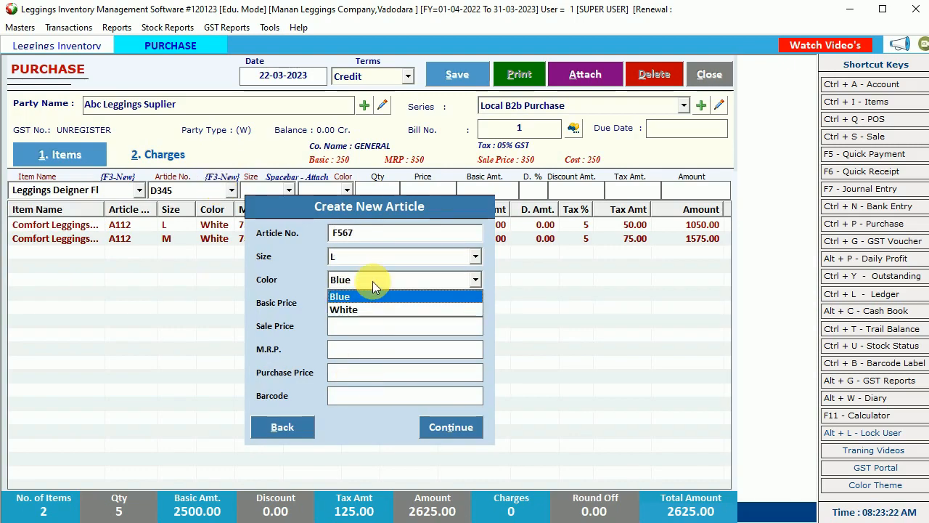
pyautogui.click(361, 309)
pyautogui.press('F3')
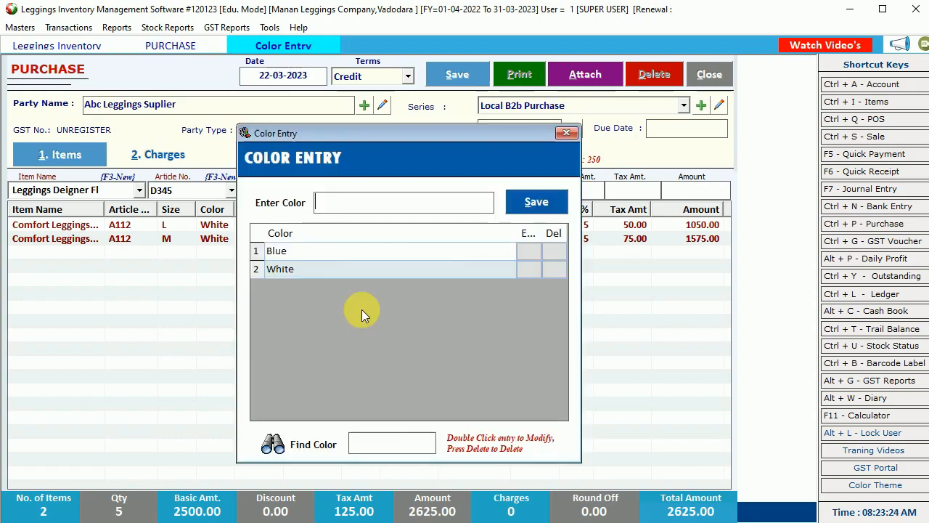
pyautogui.write('Red')
pyautogui.press('Return')
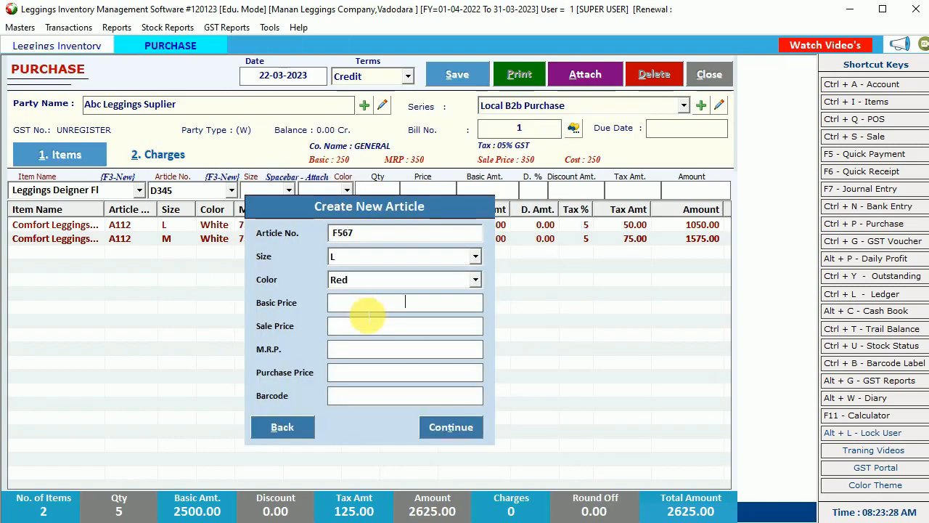
# - Give F567 basic price 200, sale and MRP 300, purchase 200, and accept size L
pyautogui.write('200')
pyautogui.press('Return')
pyautogui.write('300')
pyautogui.press('Return')
pyautogui.write('300')
pyautogui.press('Return')
pyautogui.write('2')
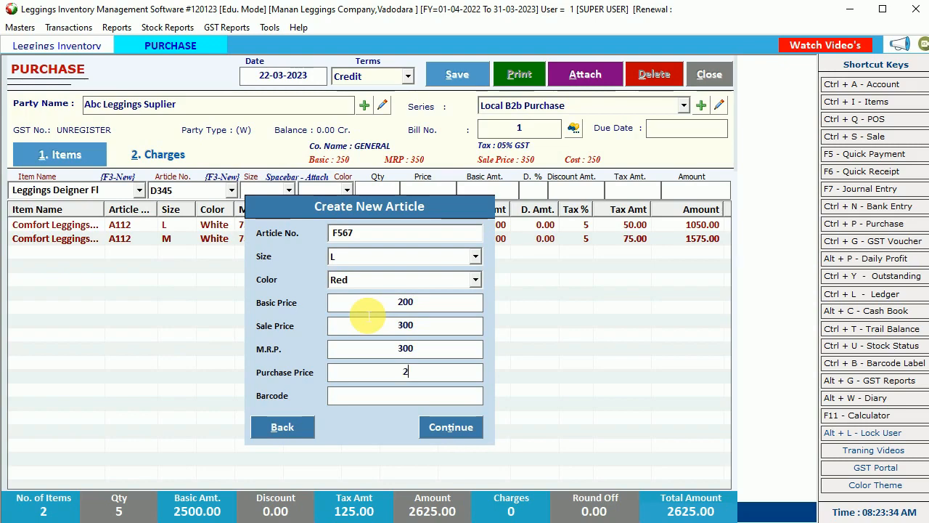
pyautogui.write('00')
pyautogui.press('Return')
pyautogui.press('Return')
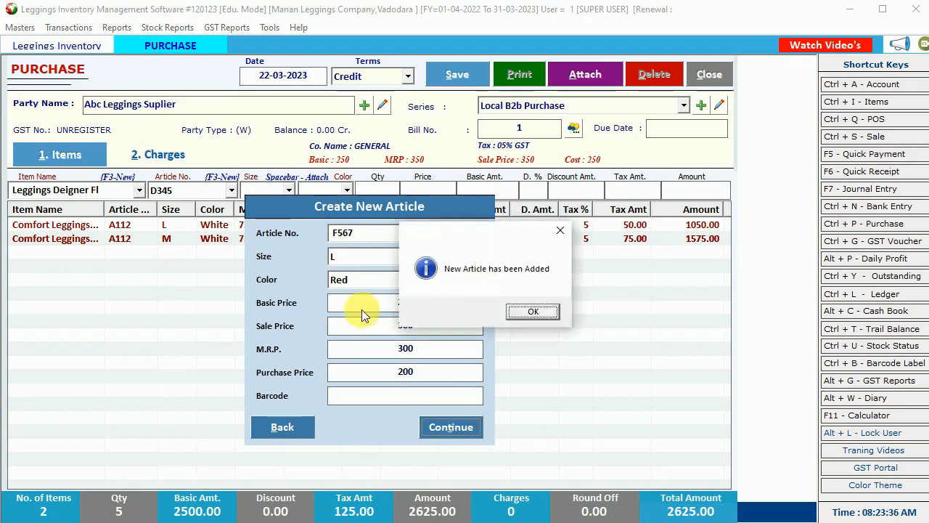
pyautogui.press('Return')
pyautogui.press('Return')
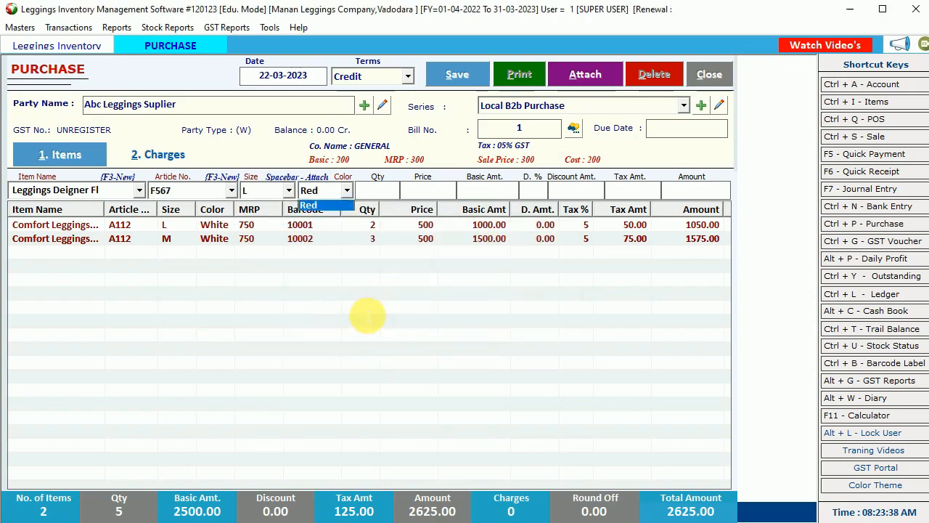
# - Add 5 of the Red F567 leggings to the purchase bill
pyautogui.press('Return')
pyautogui.write('5')
pyautogui.press('Return')
pyautogui.press('Return')
pyautogui.press('Return')
pyautogui.press('Return')
pyautogui.press('Return')
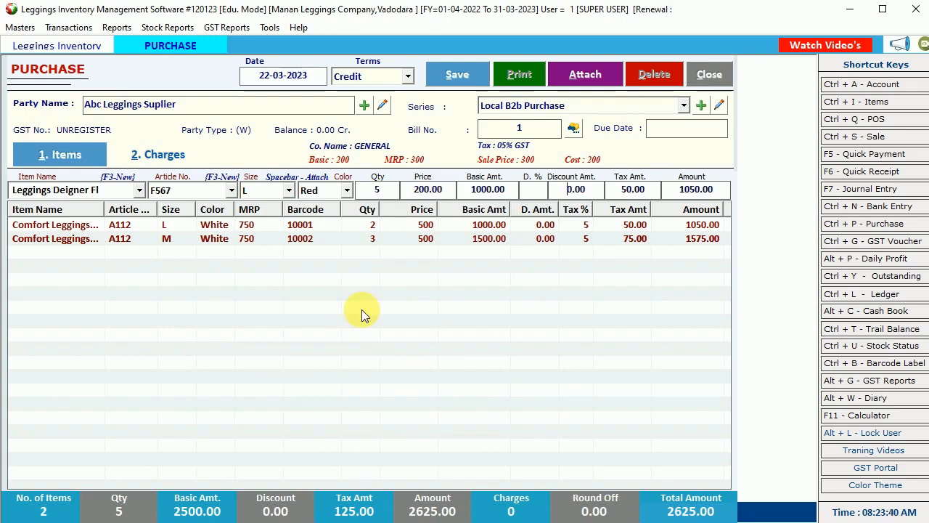
pyautogui.click(362, 310)
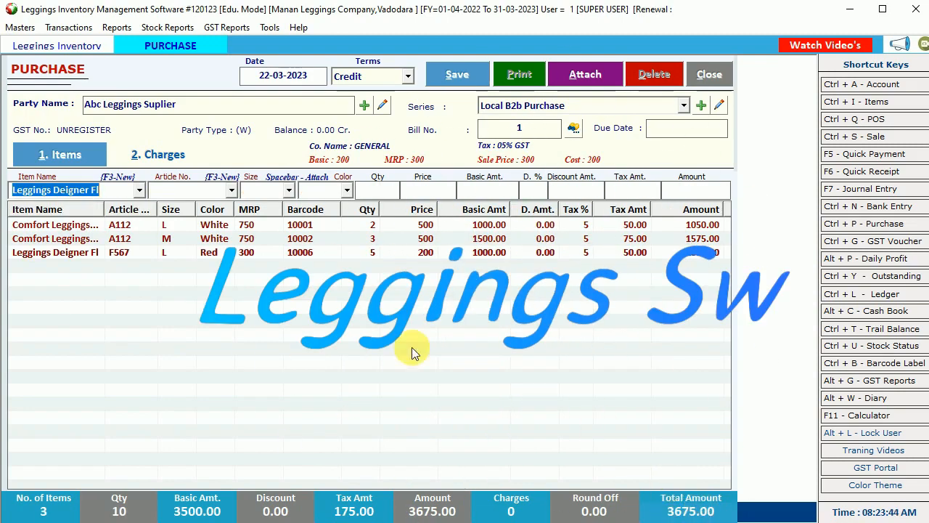
# - Review the other charge types in the Charges section, then return to the items
pyautogui.click(161, 153)
pyautogui.click(159, 203)
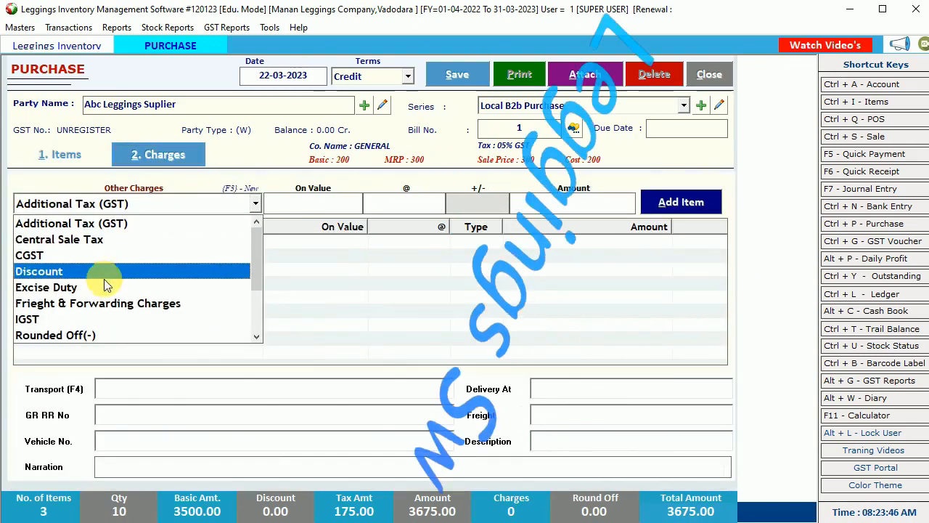
pyautogui.scroll(-2, 101, 313)
pyautogui.scroll(2, 101, 313)
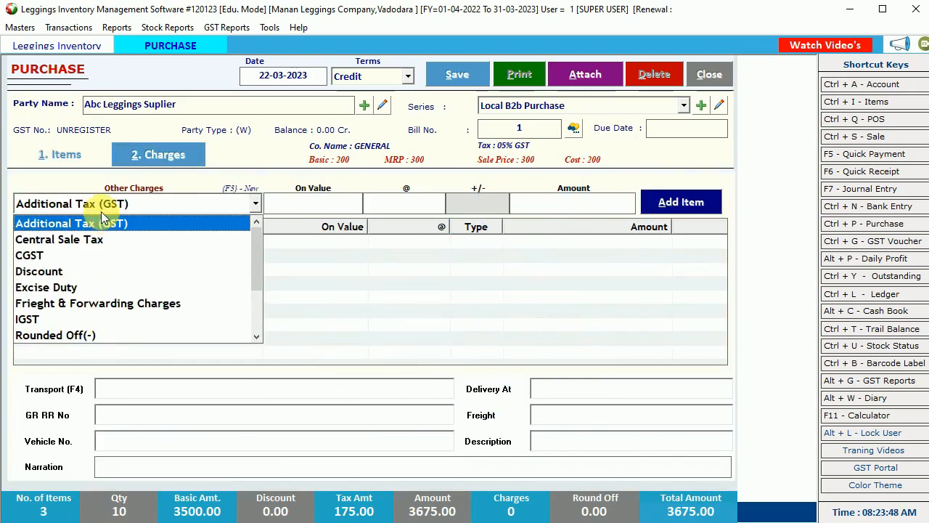
pyautogui.click(79, 157)
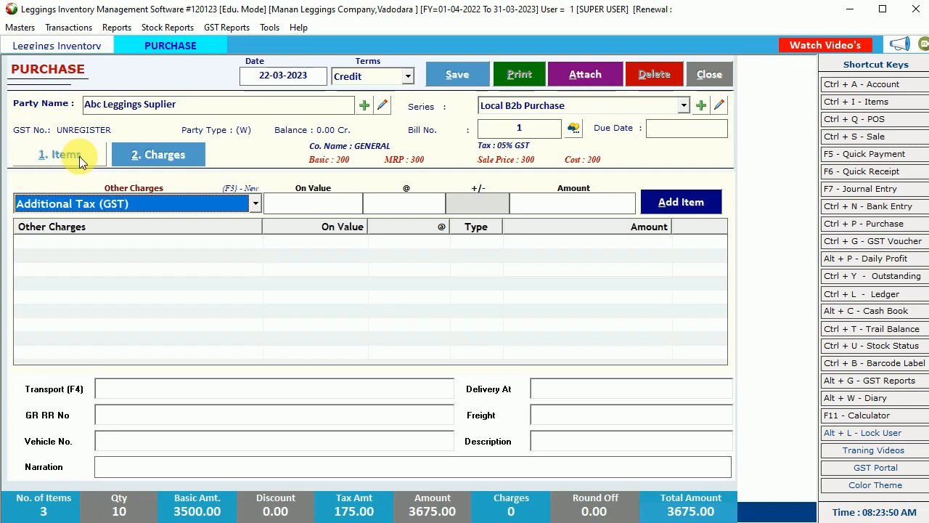
pyautogui.click(79, 156)
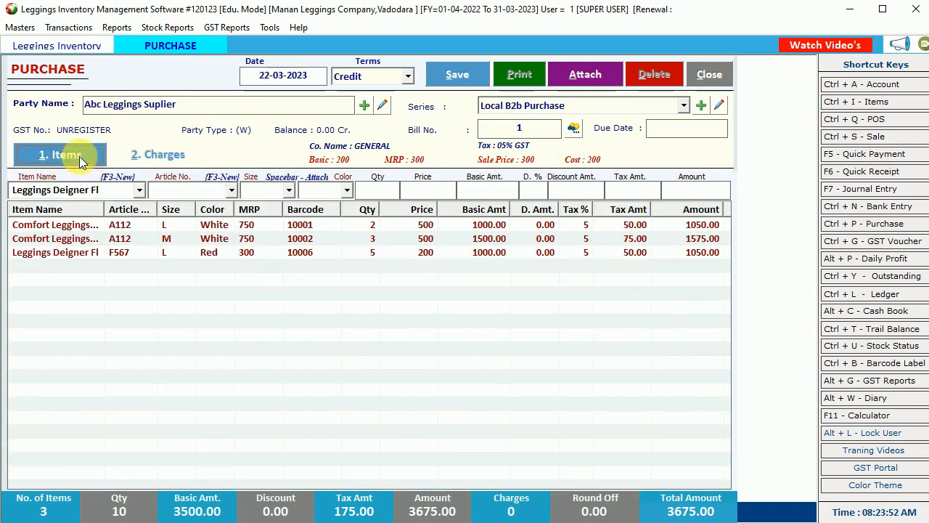
# - Save the 3675.00 purchase bill and close the purchase screen
pyautogui.click(460, 78)
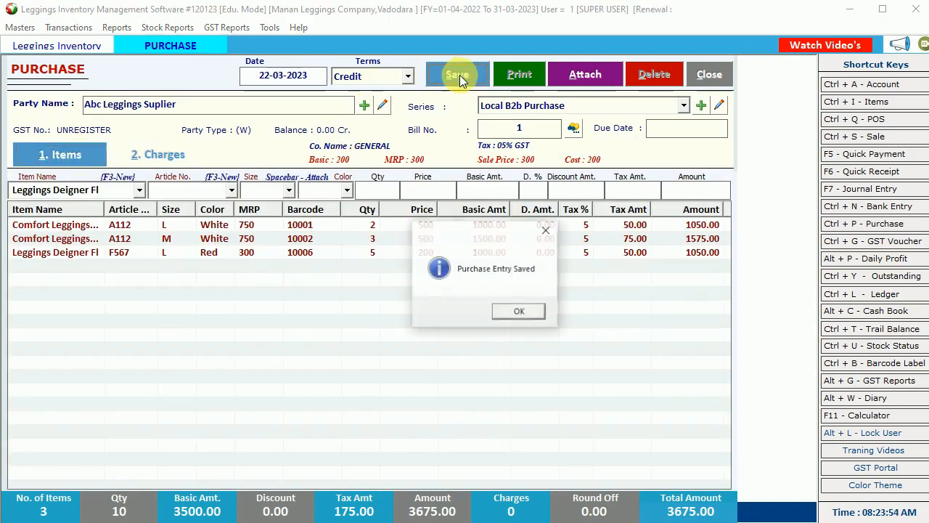
pyautogui.click(519, 312)
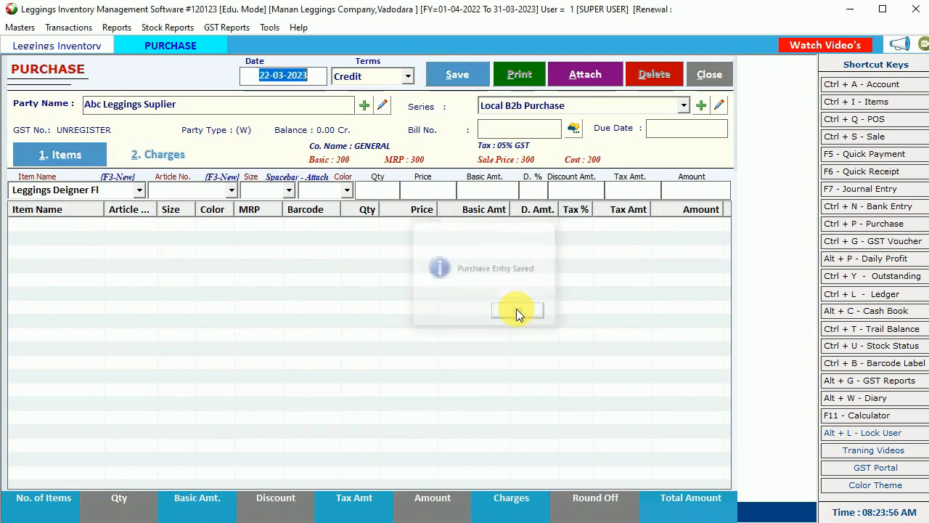
pyautogui.click(711, 76)
# - Load the stock summary for 22-03-2023 and inspect the two leggings rows
pyautogui.click(162, 31)
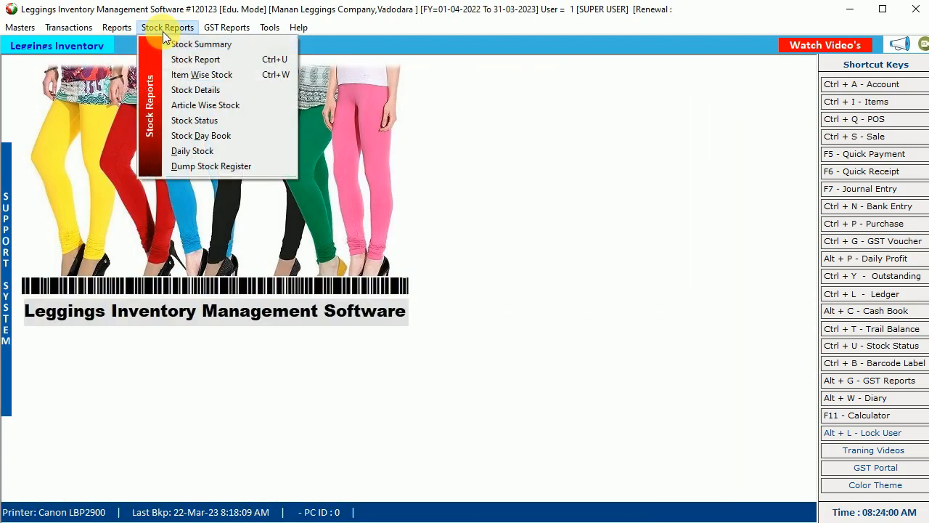
pyautogui.click(191, 41)
pyautogui.click(549, 85)
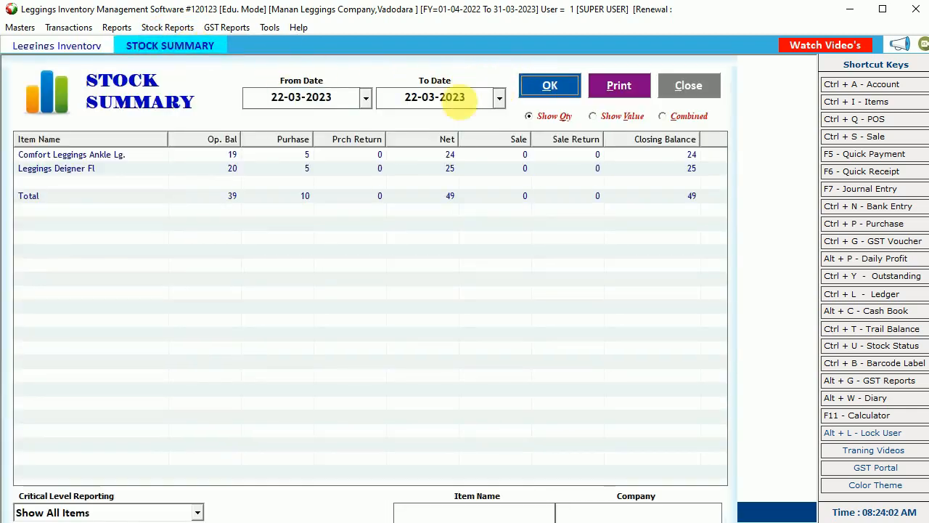
pyautogui.click(270, 148)
pyautogui.click(233, 169)
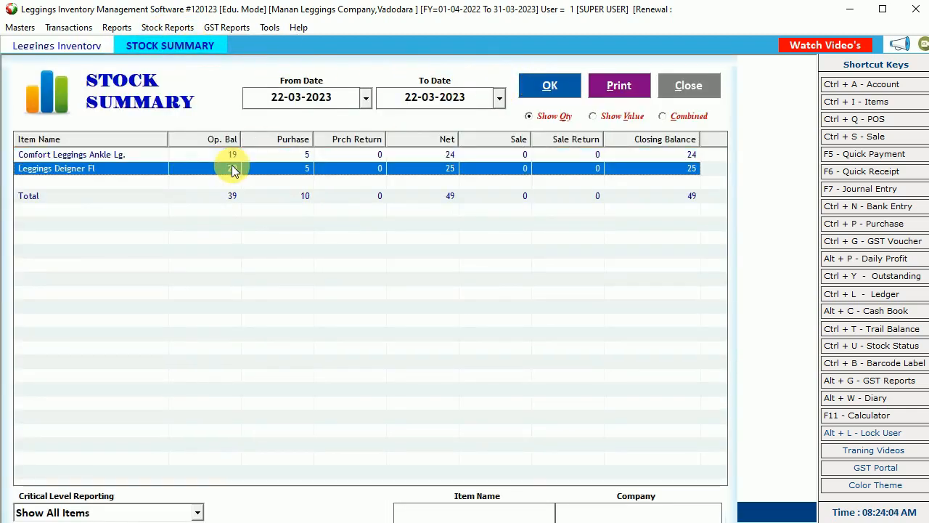
pyautogui.click(224, 154)
pyautogui.click(226, 169)
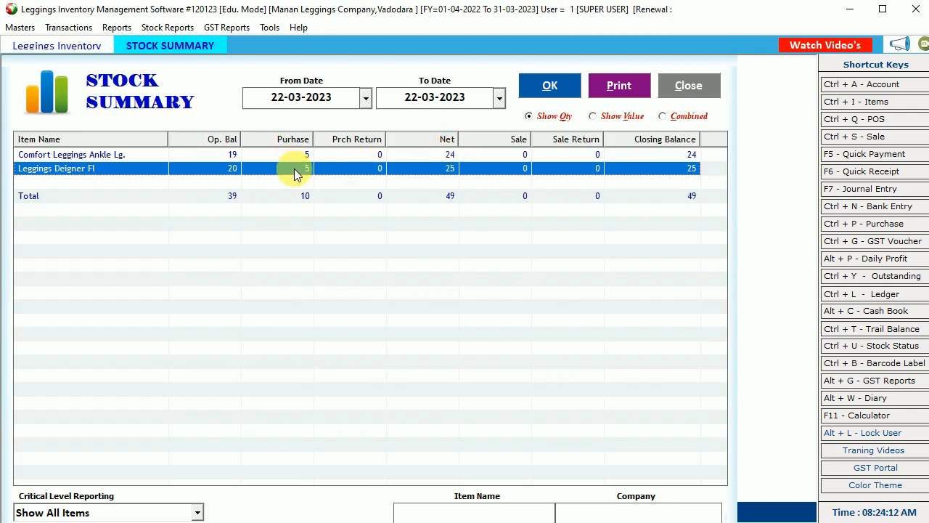
# - Check closing balances 24 and 25 totalling 49, then close the stock summary
pyautogui.click(690, 155)
pyautogui.click(690, 170)
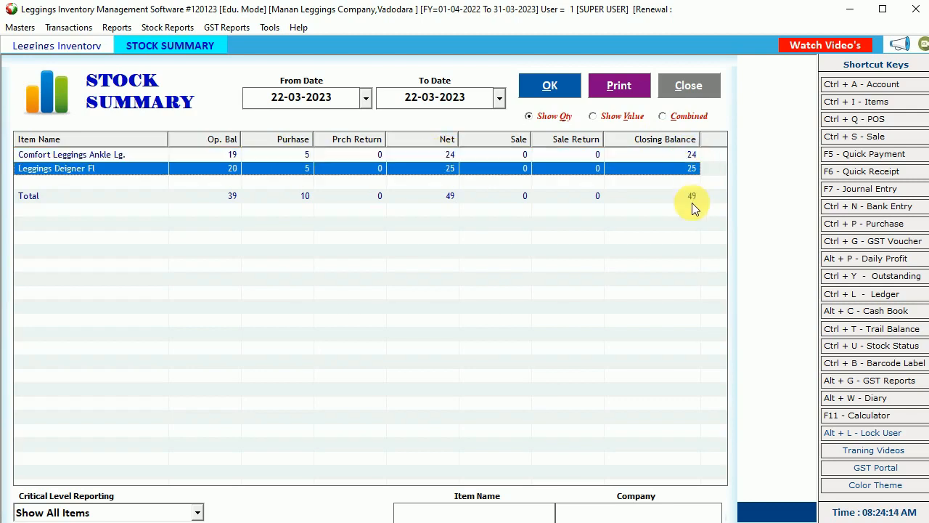
pyautogui.click(692, 202)
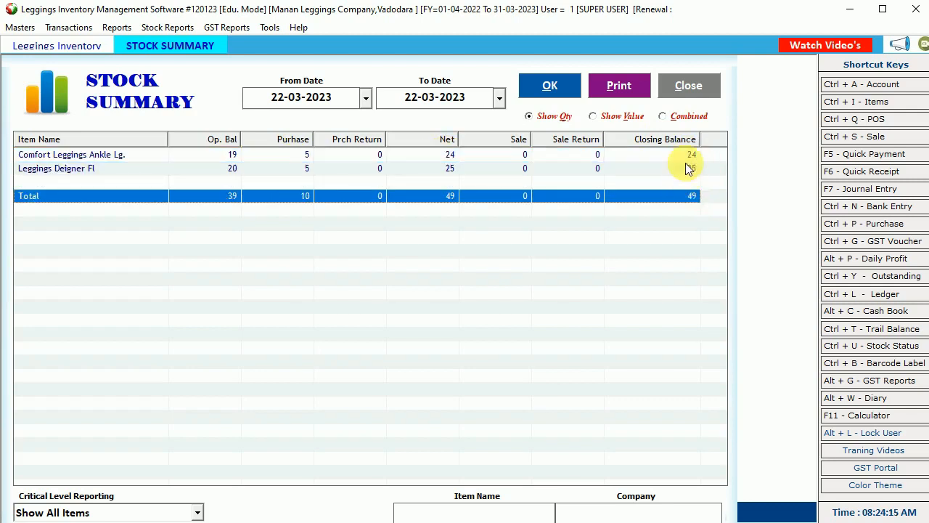
pyautogui.click(690, 87)
pyautogui.click(174, 27)
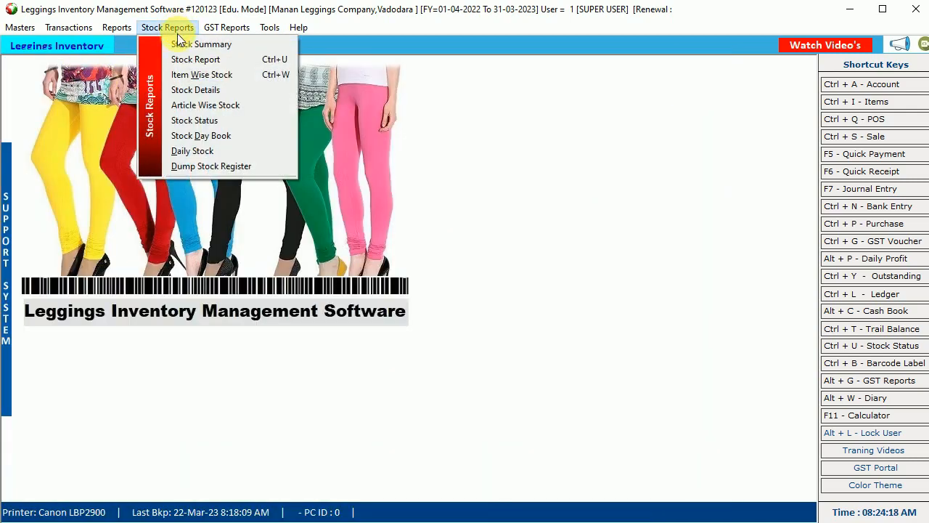
# - Load the detailed stock report for 22-03-2023 and inspect the A112 rows
pyautogui.click(203, 60)
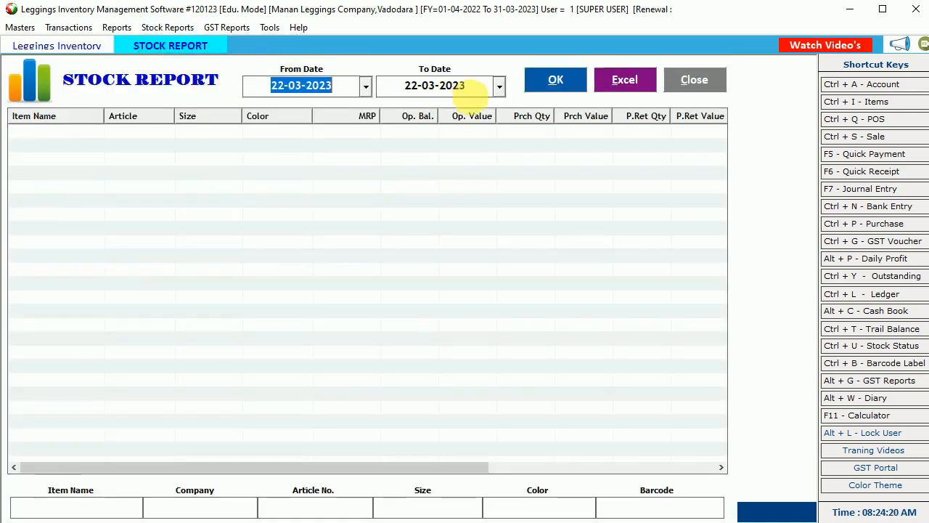
pyautogui.click(541, 83)
pyautogui.click(80, 132)
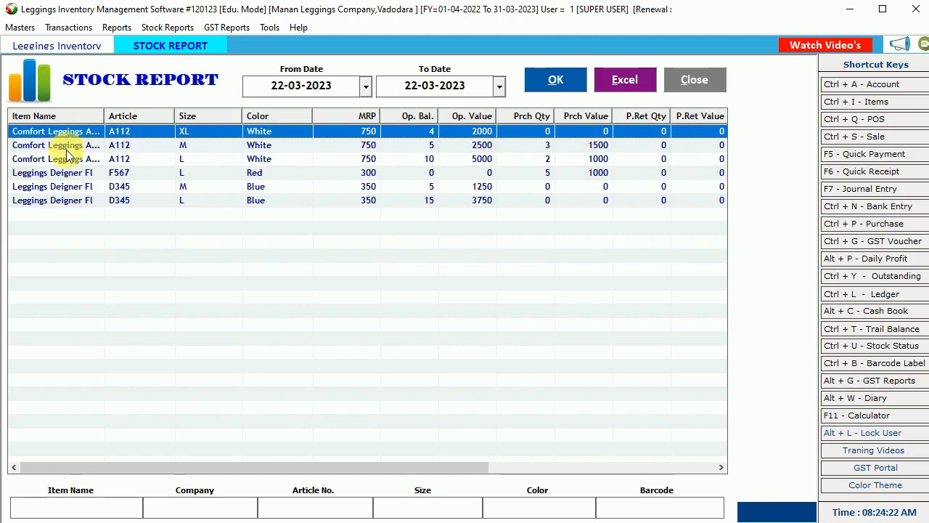
pyautogui.click(66, 149)
# - Widen Item Name and narrow the Article, Size, Color, P.Ret Qty and Sale Qty columns
pyautogui.moveTo(104, 116); pyautogui.dragTo(132, 124)
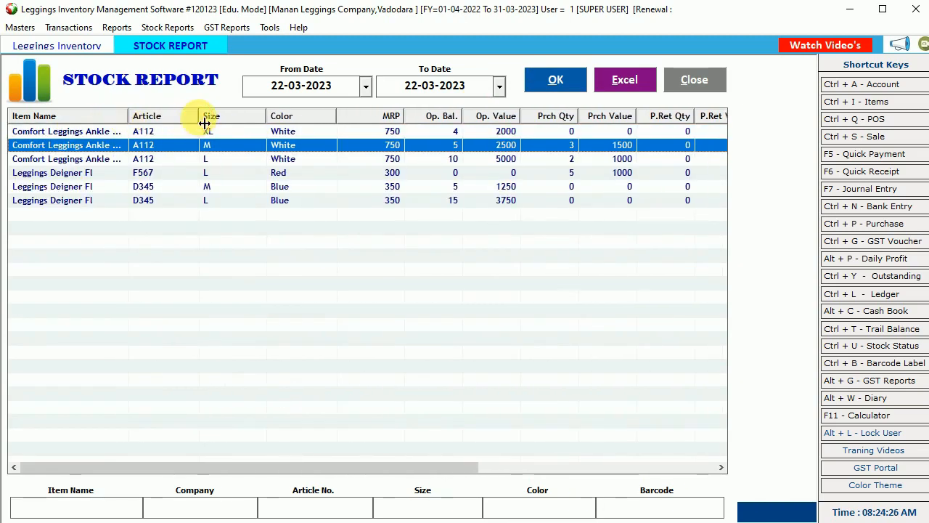
pyautogui.moveTo(204, 123); pyautogui.dragTo(178, 122)
pyautogui.moveTo(246, 121); pyautogui.dragTo(236, 123)
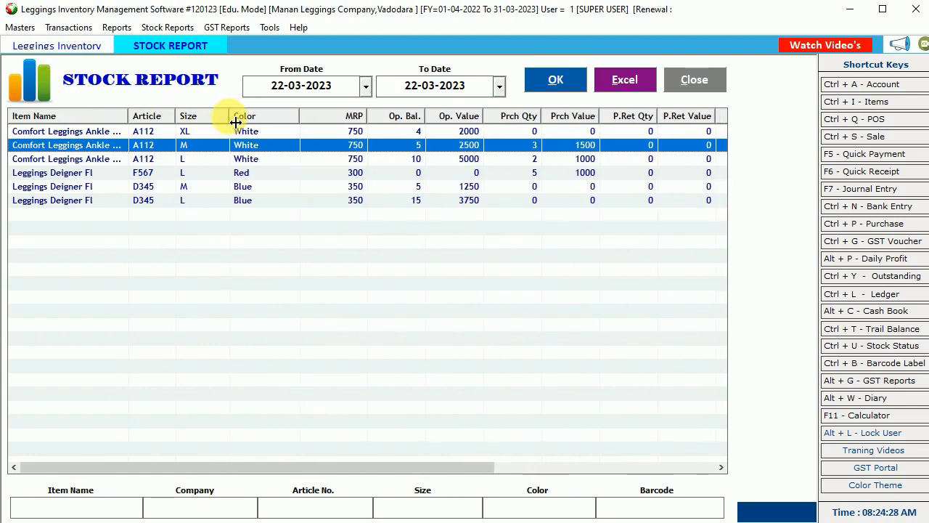
pyautogui.moveTo(299, 120); pyautogui.dragTo(283, 121)
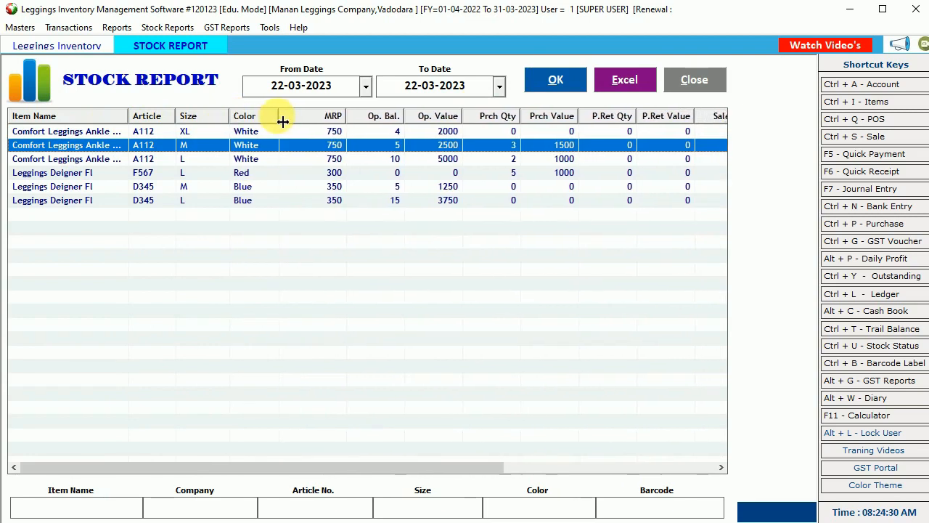
pyautogui.moveTo(637, 120); pyautogui.dragTo(599, 118)
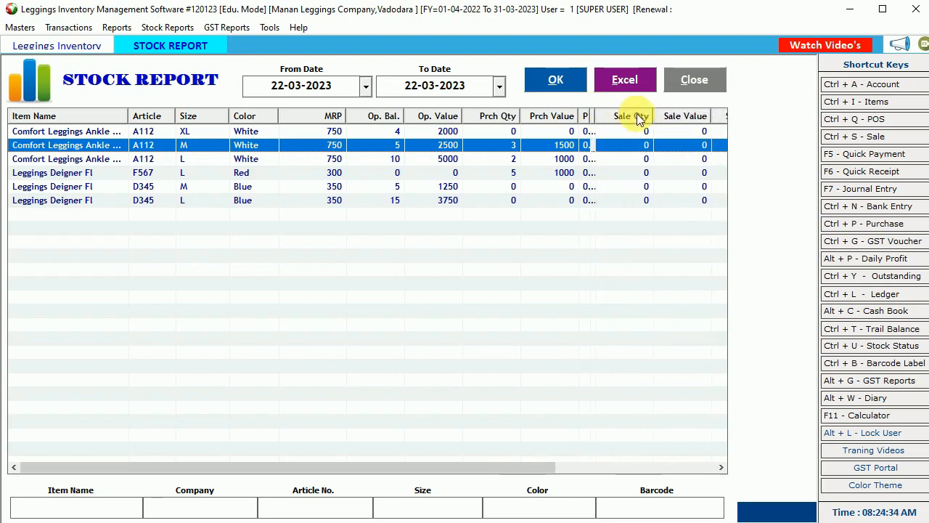
pyautogui.moveTo(656, 118); pyautogui.dragTo(636, 118)
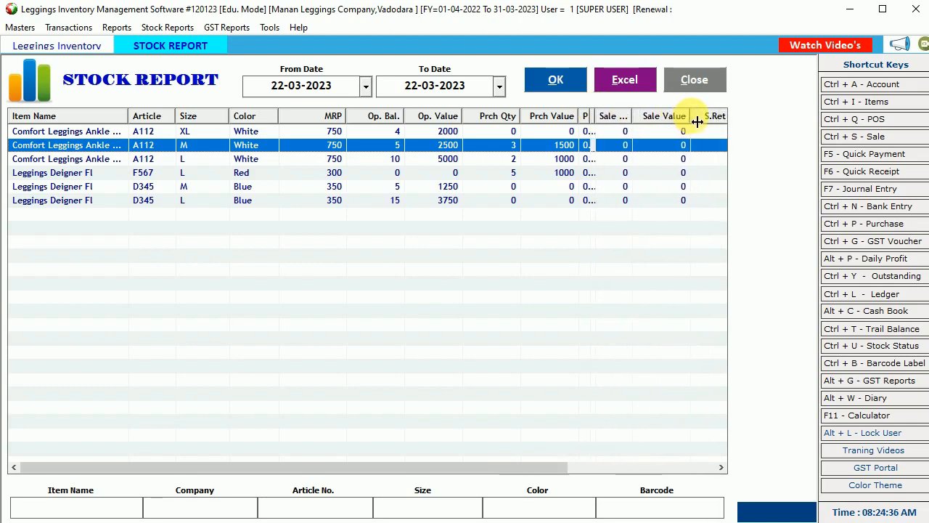
# - Narrow the Sale Value, MRP, Item Name and S.Ret Value columns until Cl. Bal and Cl. Value show
pyautogui.moveTo(697, 122); pyautogui.dragTo(658, 119)
pyautogui.moveTo(698, 120); pyautogui.dragTo(671, 119)
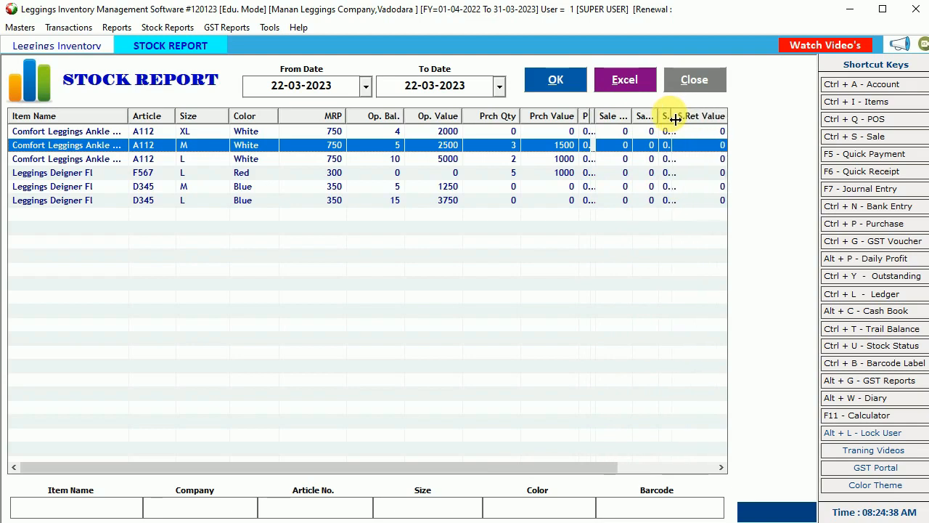
pyautogui.moveTo(351, 125); pyautogui.dragTo(321, 120)
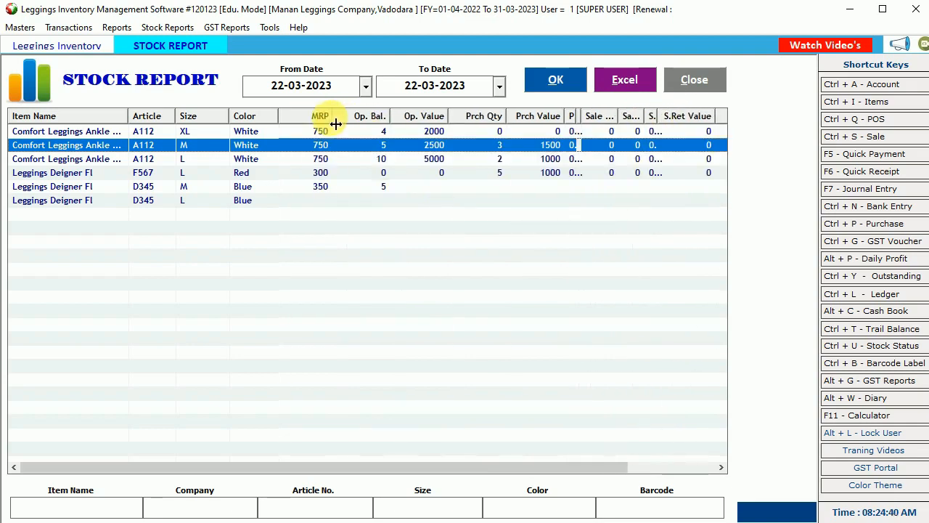
pyautogui.moveTo(128, 118); pyautogui.dragTo(80, 119)
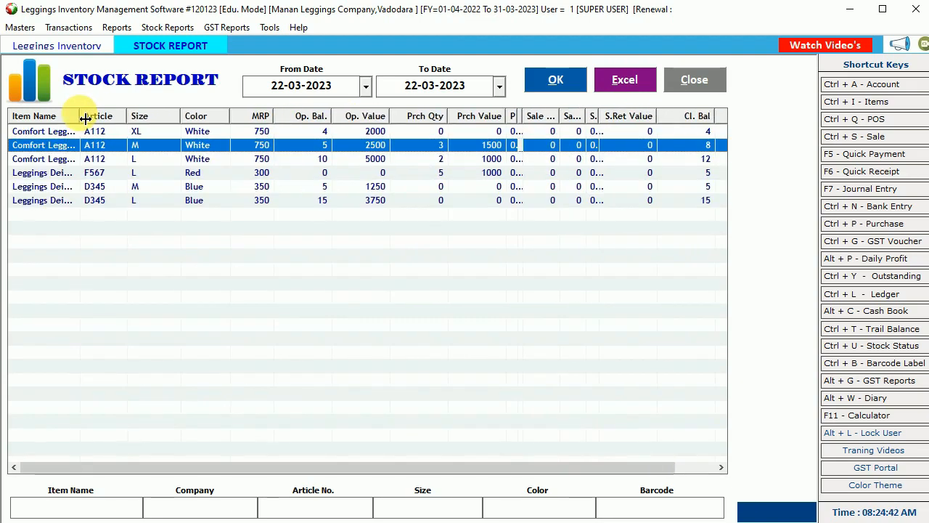
pyautogui.moveTo(662, 123); pyautogui.dragTo(605, 120)
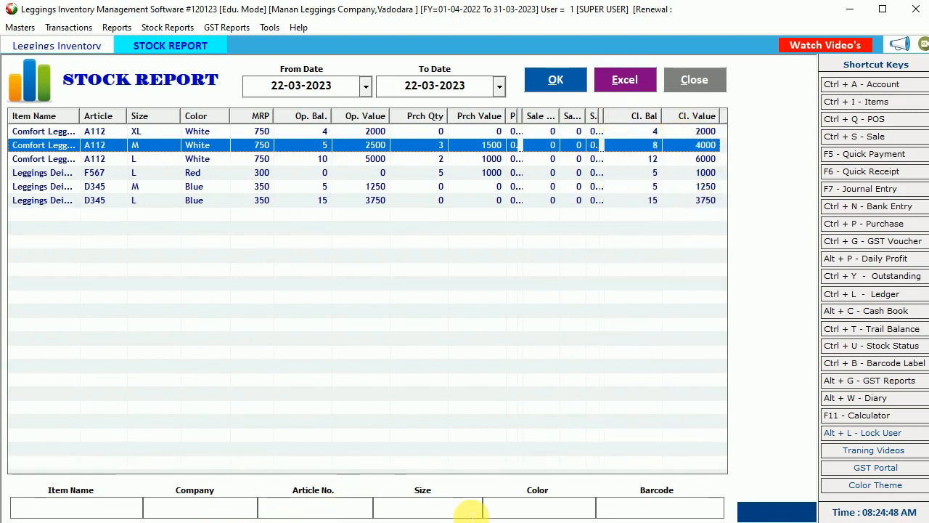
# - Filter the stock report by colour red, then white, then narrow to size M
pyautogui.click(544, 508)
pyautogui.write('r')
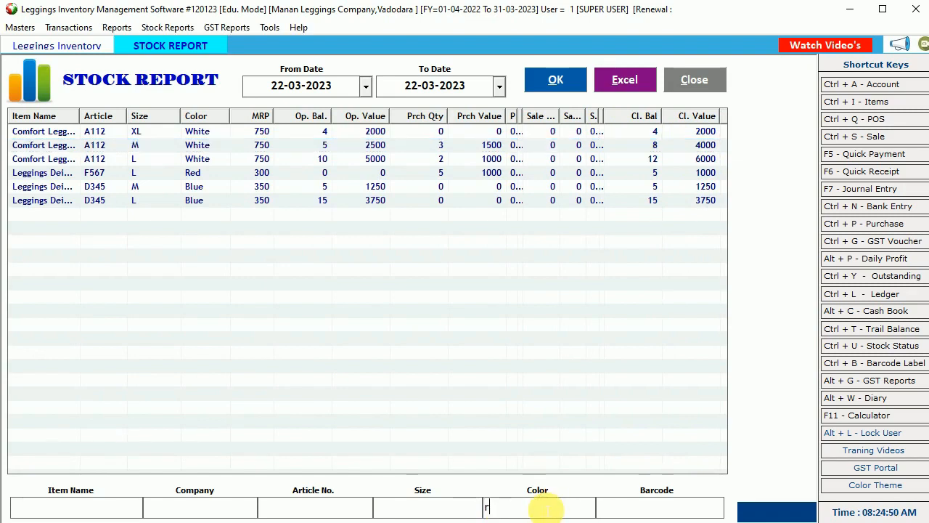
pyautogui.write('ed')
pyautogui.click(550, 81)
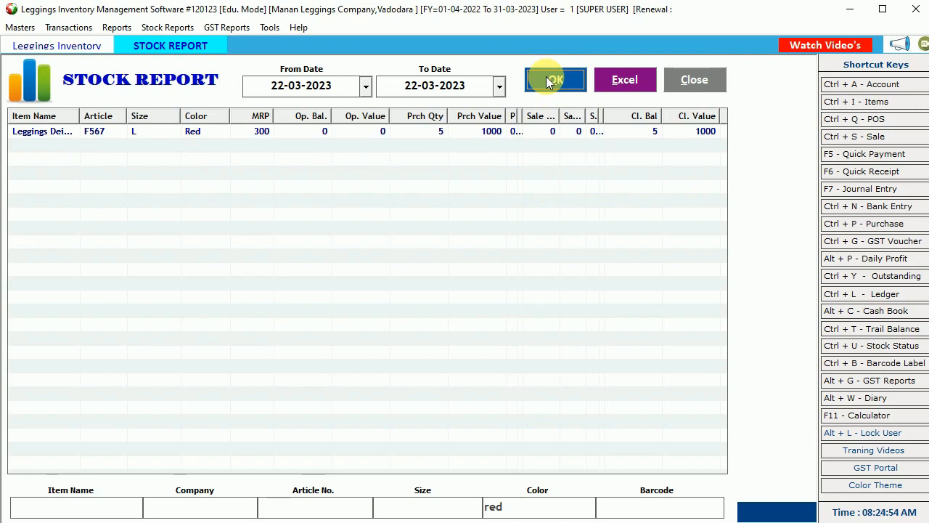
pyautogui.moveTo(554, 510); pyautogui.dragTo(383, 522)
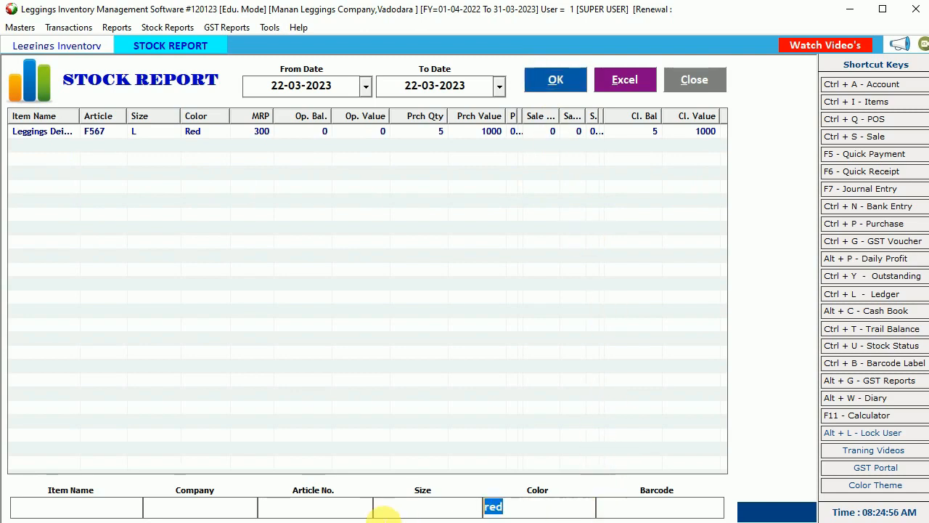
pyautogui.write('whi')
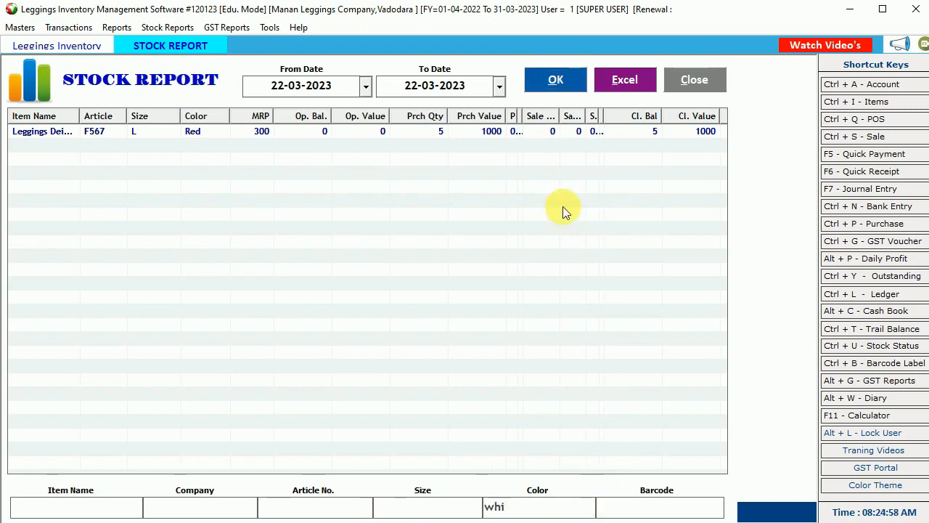
pyautogui.click(559, 79)
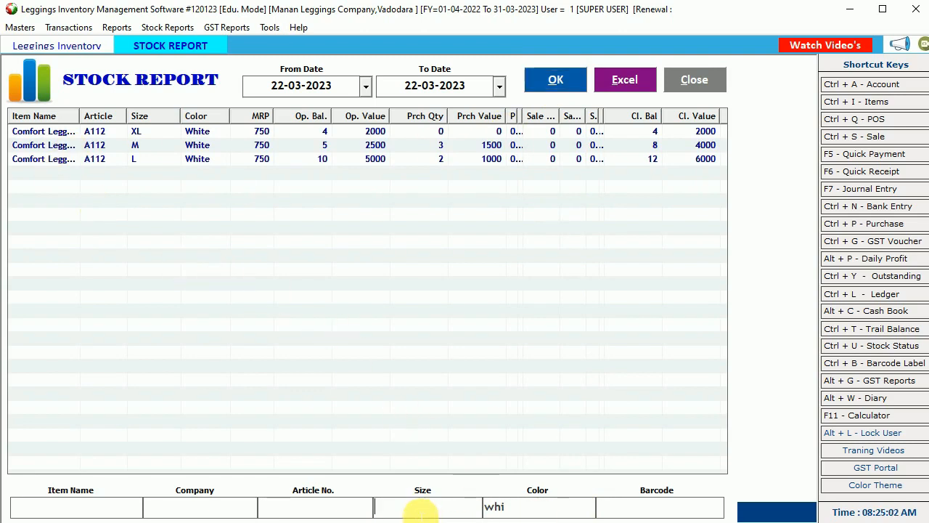
pyautogui.write('m')
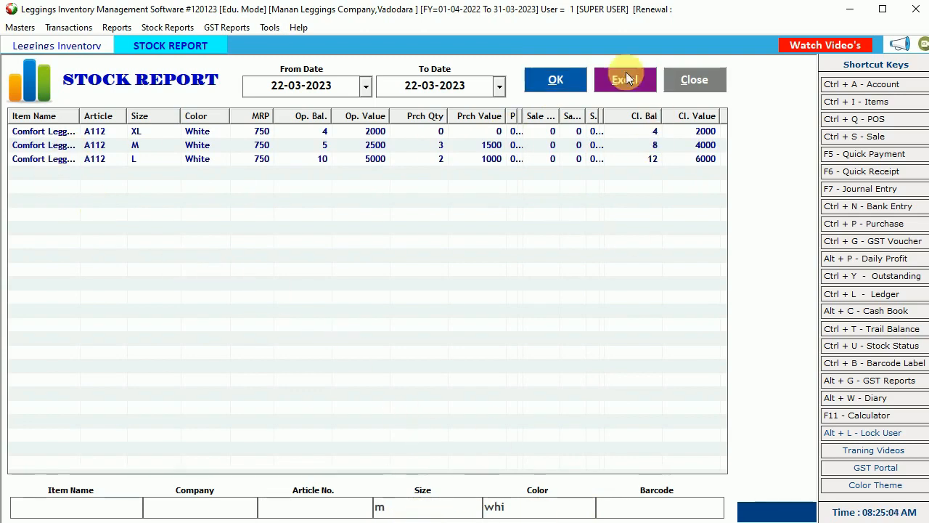
pyautogui.click(557, 80)
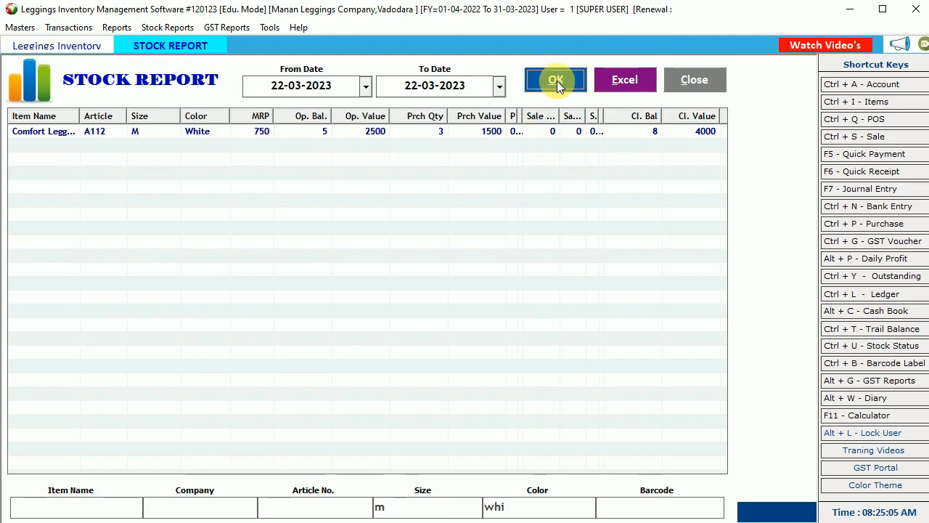
pyautogui.click(650, 133)
pyautogui.moveTo(80, 122)
pyautogui.mouseDown()
pyautogui.moveTo(132, 122)
pyautogui.moveTo(80, 125)
pyautogui.mouseUp()
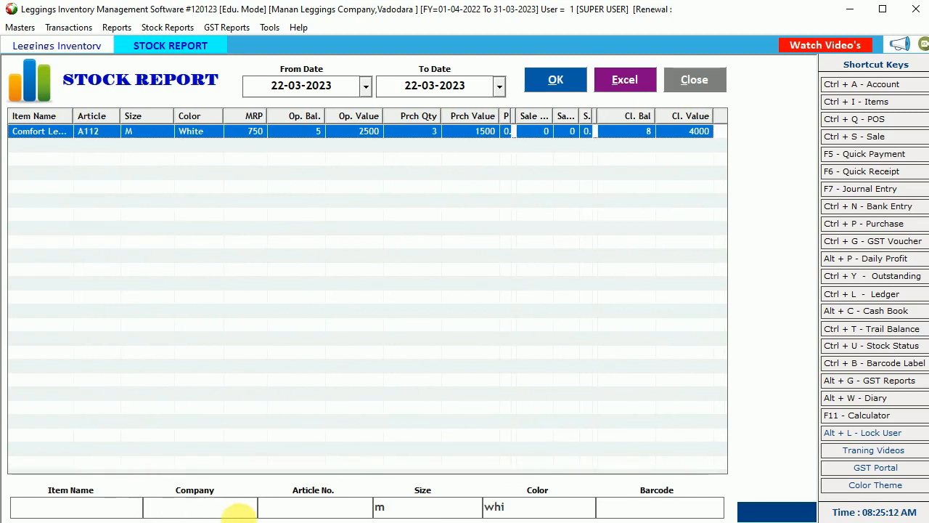
# - Filter by article a112 with the size filter cleared, listing its White XL, M and L rows
pyautogui.click(295, 510)
pyautogui.write('a')
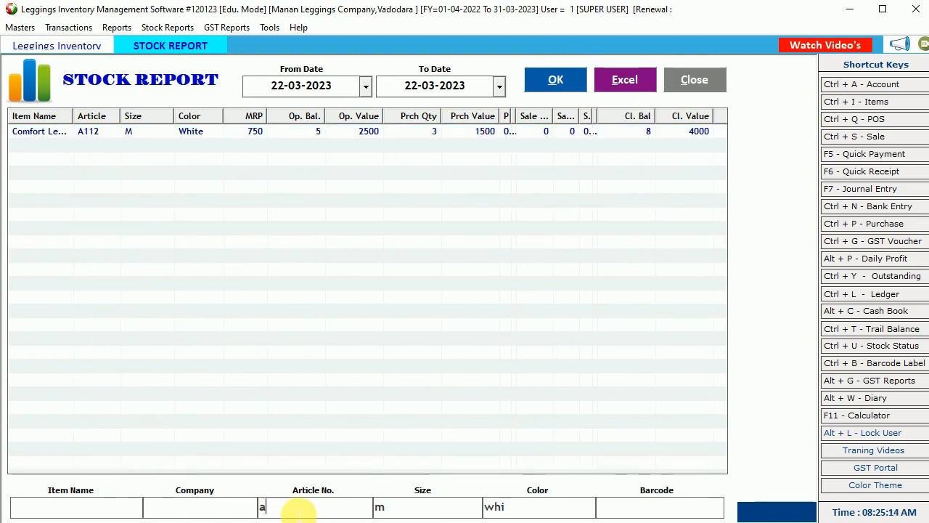
pyautogui.write('112')
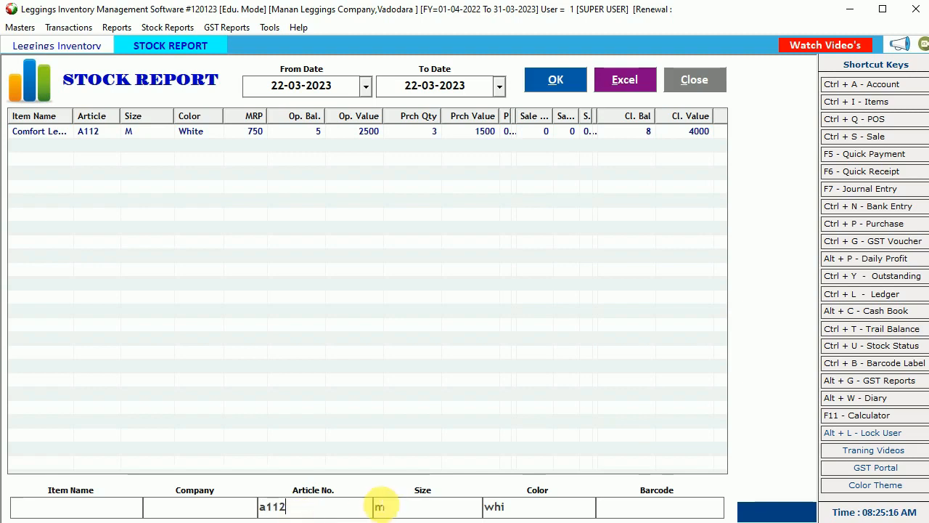
pyautogui.click(383, 507)
pyautogui.press('BackSpace')
pyautogui.press('BackSpace')
pyautogui.press('BackSpace')
pyautogui.press('BackSpace')
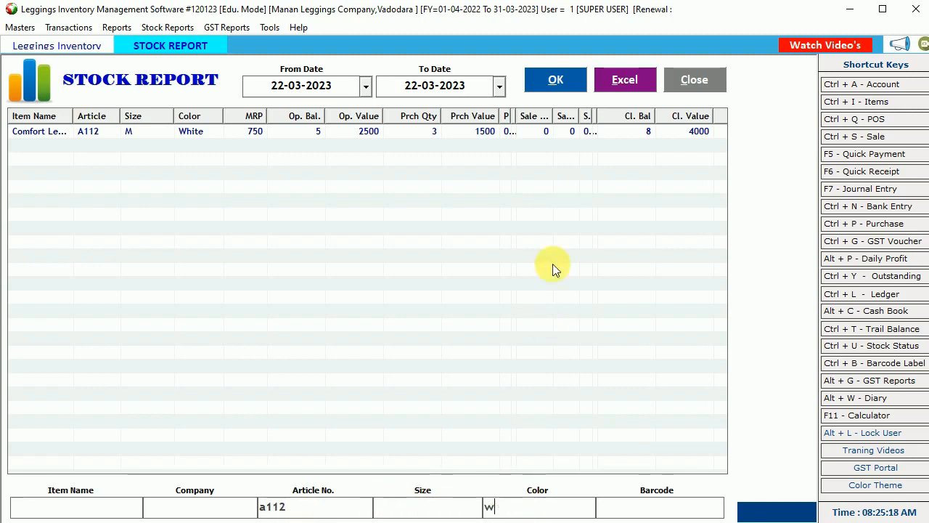
pyautogui.click(556, 80)
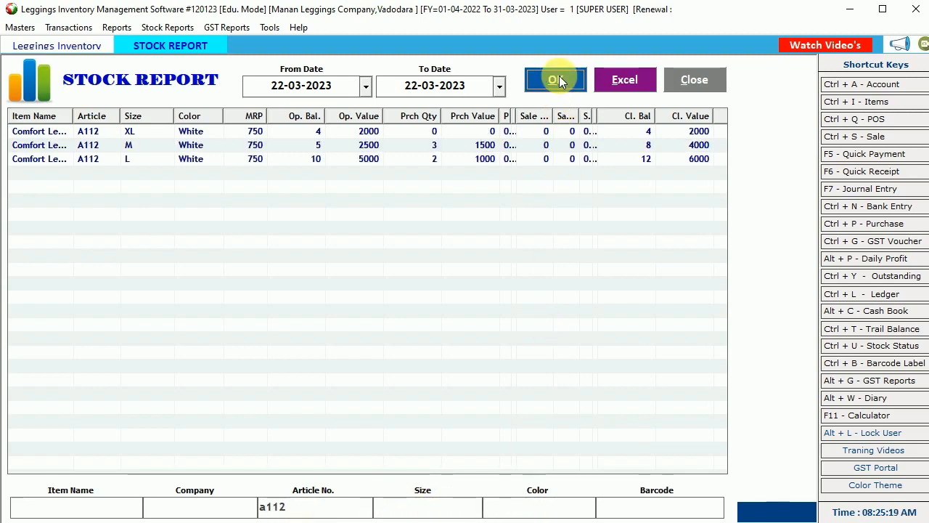
pyautogui.click(191, 147)
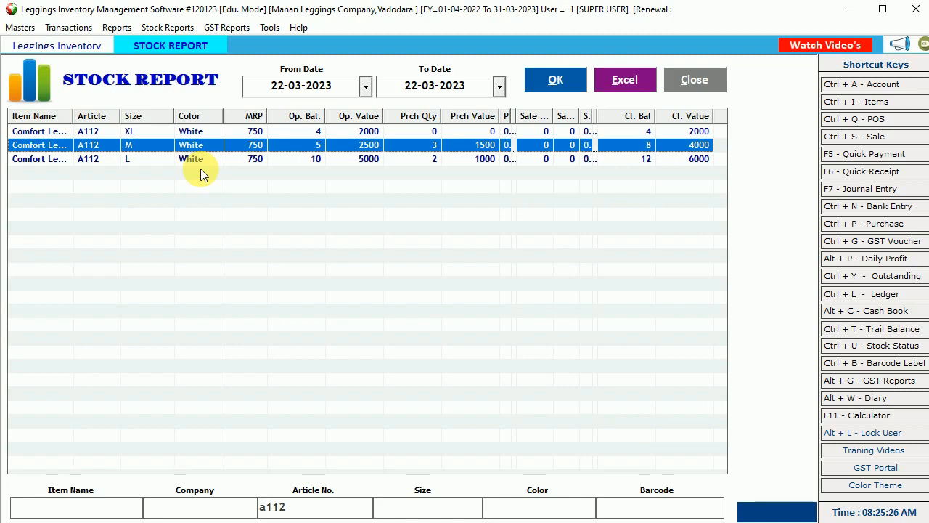
# - Close the stock report and open barcode printing from the Masters > Item list
pyautogui.click(695, 80)
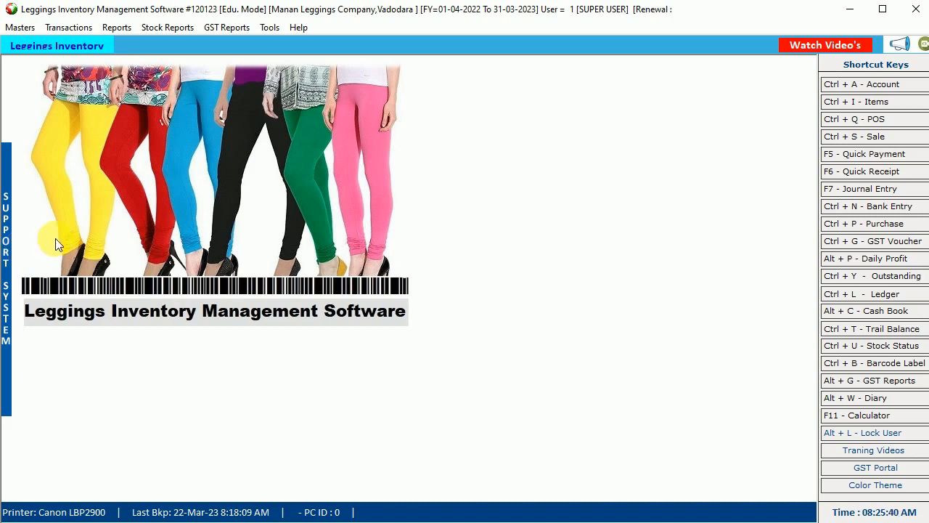
pyautogui.click(19, 27)
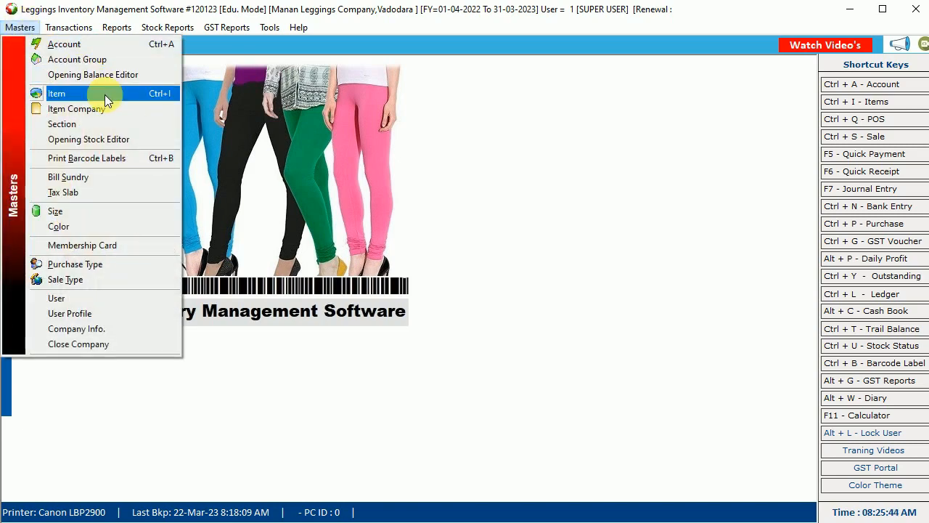
pyautogui.click(104, 94)
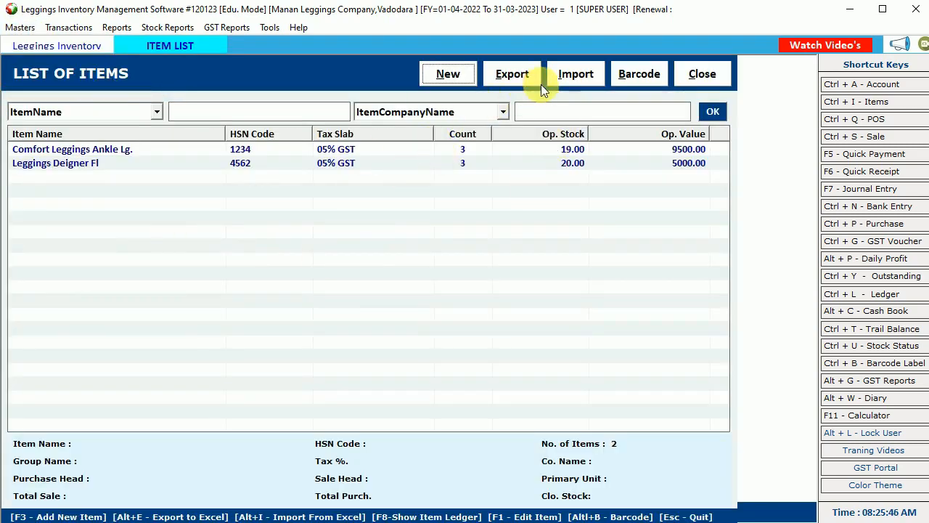
pyautogui.click(636, 77)
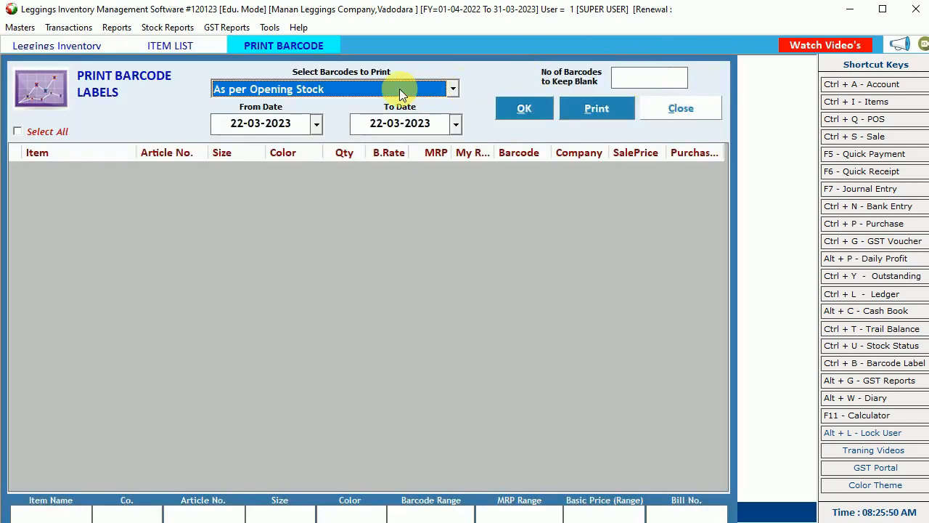
# - Load Purchased Items Details for 22-03-2023, select all three rows, and bring up print options
pyautogui.click(399, 91)
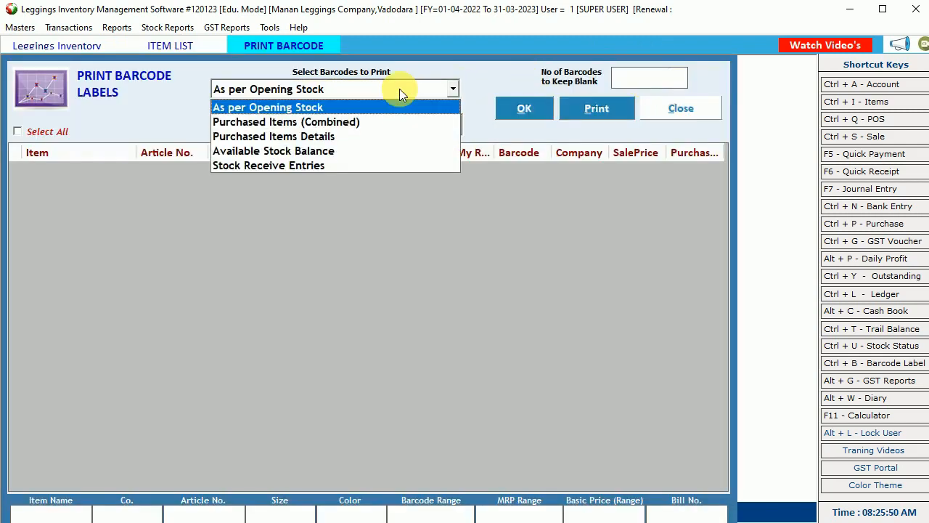
pyautogui.click(399, 88)
pyautogui.click(399, 89)
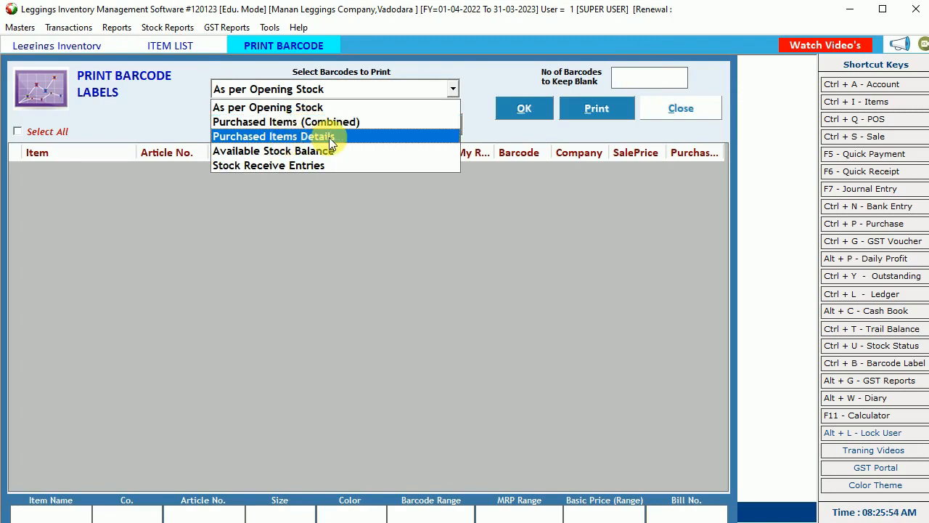
pyautogui.click(329, 137)
pyautogui.click(535, 112)
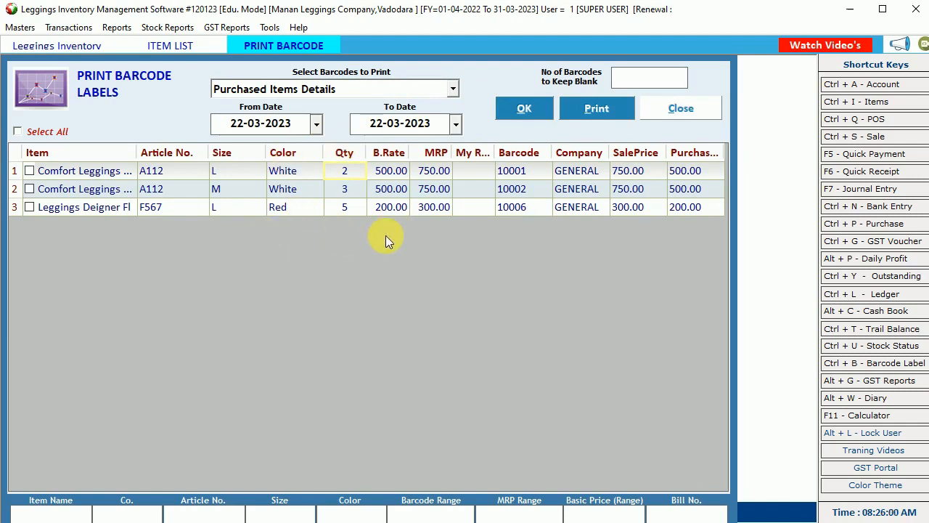
pyautogui.click(41, 135)
pyautogui.click(581, 107)
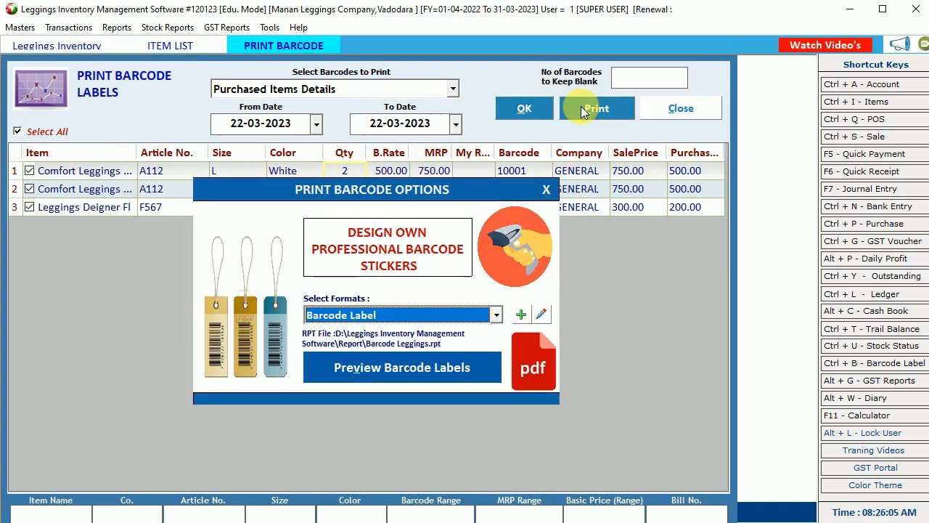
# - Preview the plain barcode labels and inspect the first row's prices, descriptions and barcodes
pyautogui.click(399, 369)
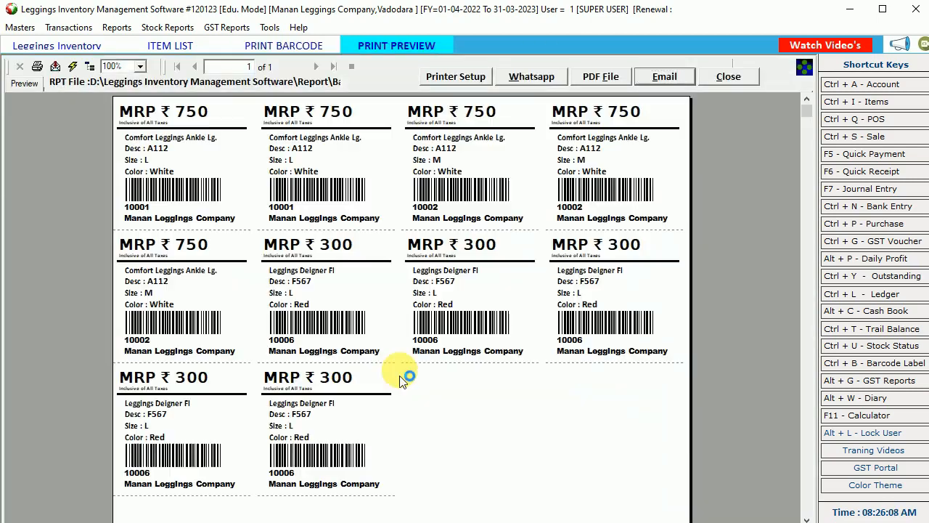
pyautogui.click(163, 120)
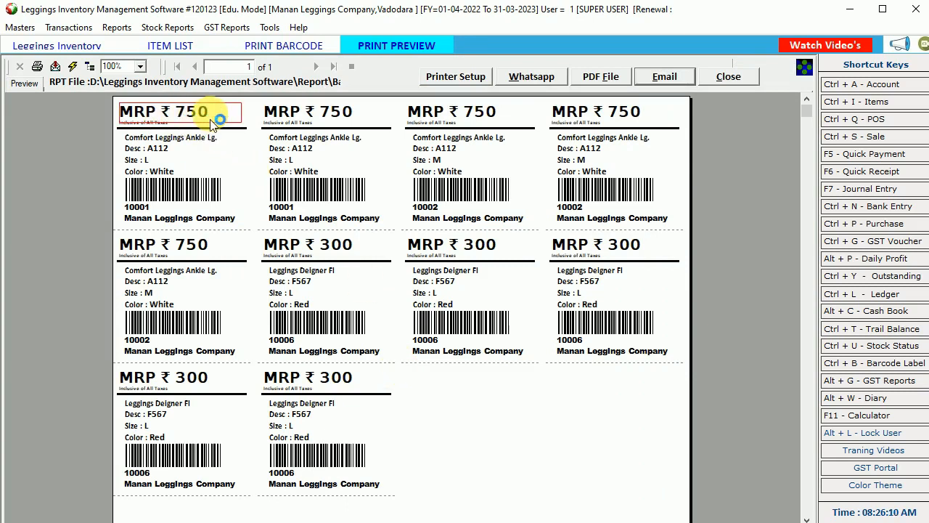
pyautogui.click(187, 148)
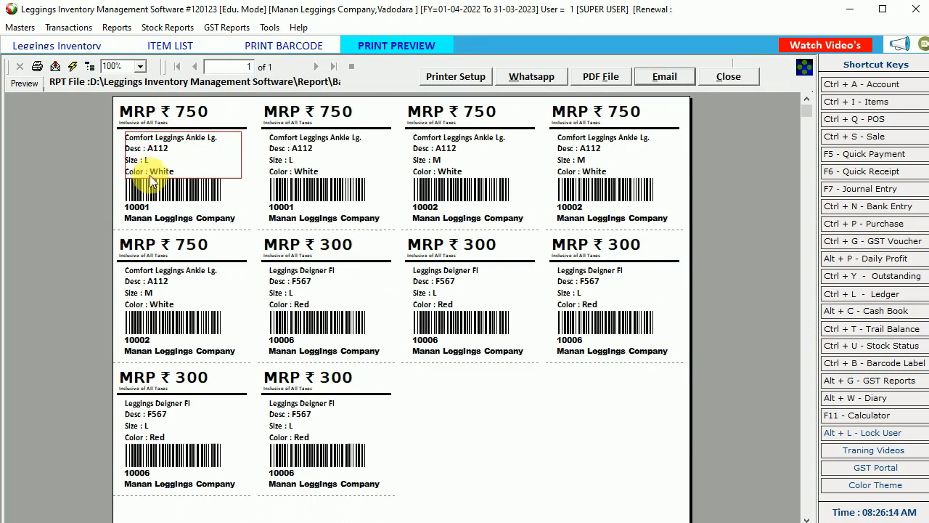
pyautogui.click(156, 212)
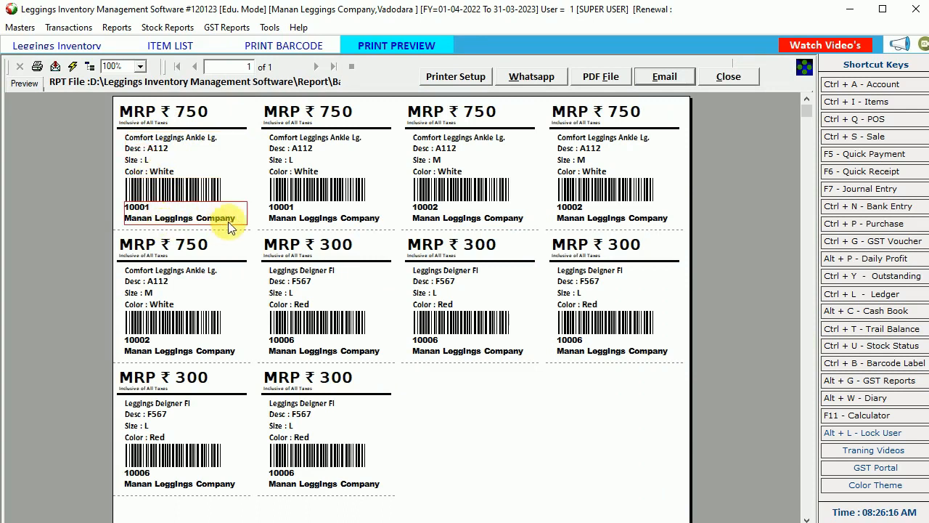
pyautogui.click(289, 213)
pyautogui.click(307, 138)
pyautogui.click(482, 118)
pyautogui.click(461, 152)
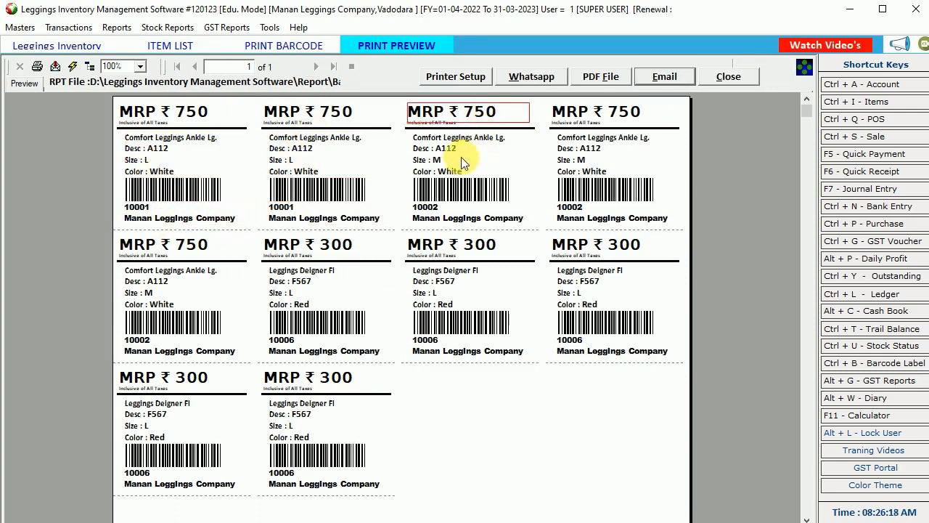
# - Inspect the remaining label rows' descriptions, then close the preview
pyautogui.click(573, 170)
pyautogui.click(581, 294)
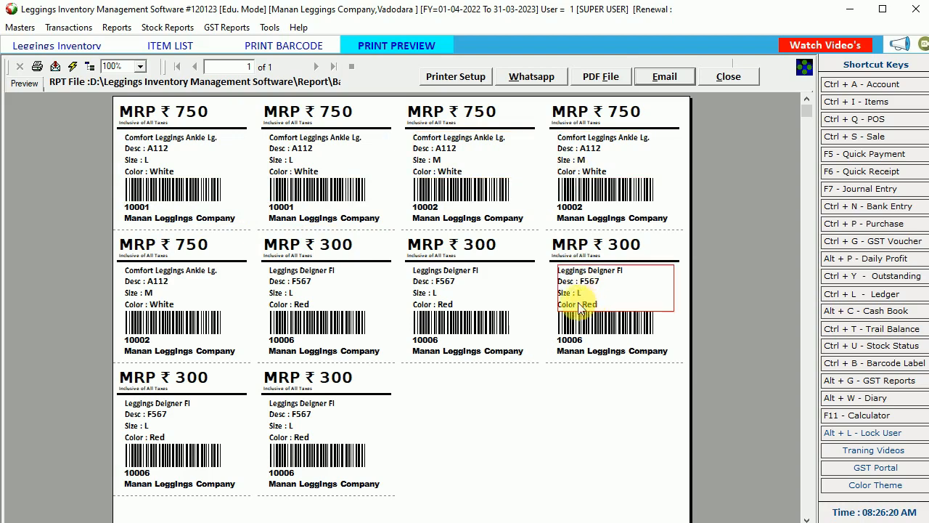
pyautogui.click(451, 308)
pyautogui.click(323, 310)
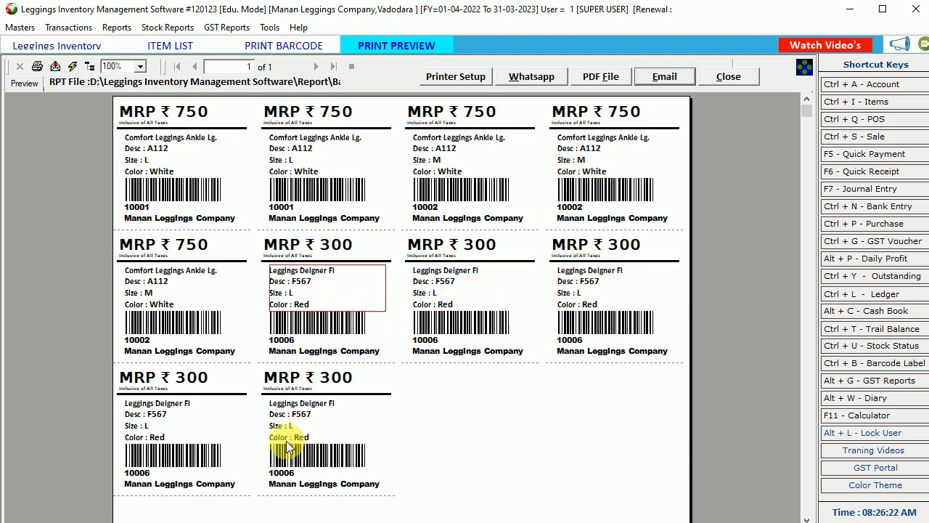
pyautogui.click(283, 436)
pyautogui.click(201, 438)
pyautogui.click(730, 76)
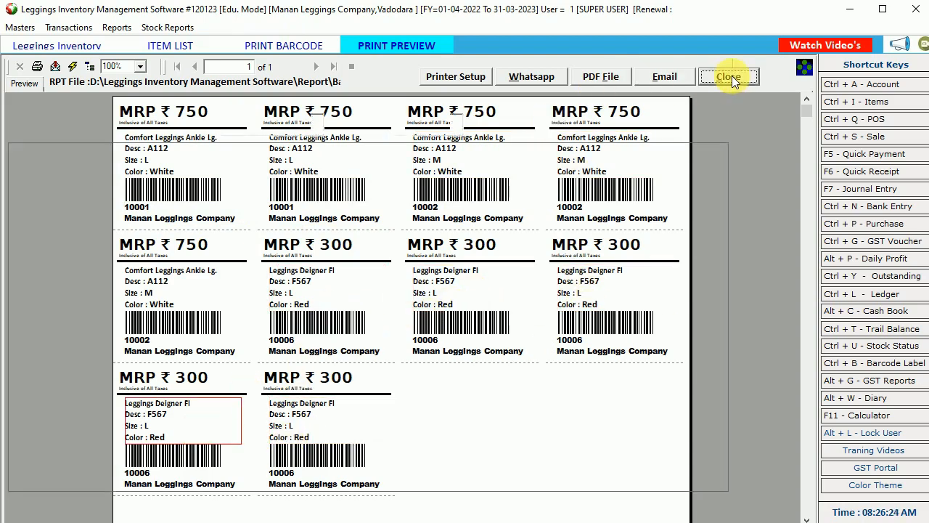
pyautogui.click(450, 314)
# - Preview the labels in Barcode Label with Logo format and check descriptions, barcodes and MRP ₹ 750
pyautogui.click(421, 346)
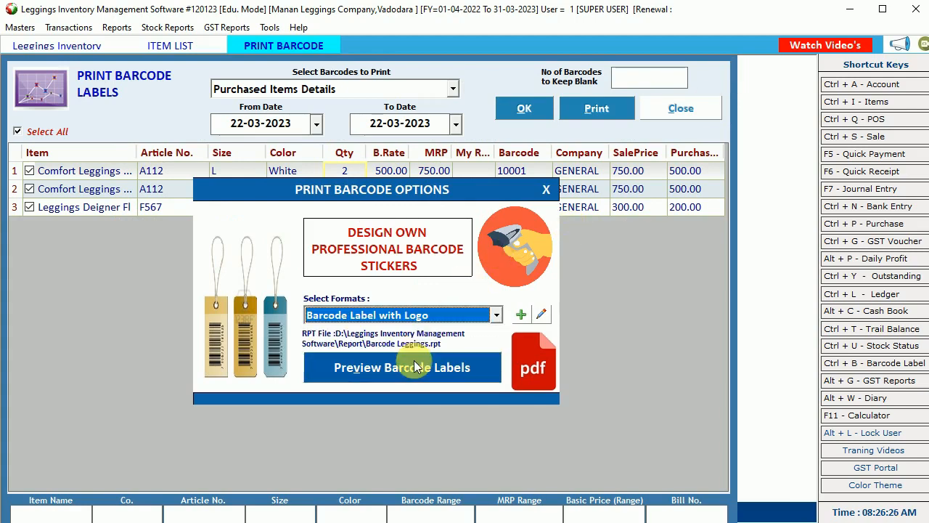
pyautogui.click(414, 366)
pyautogui.click(232, 151)
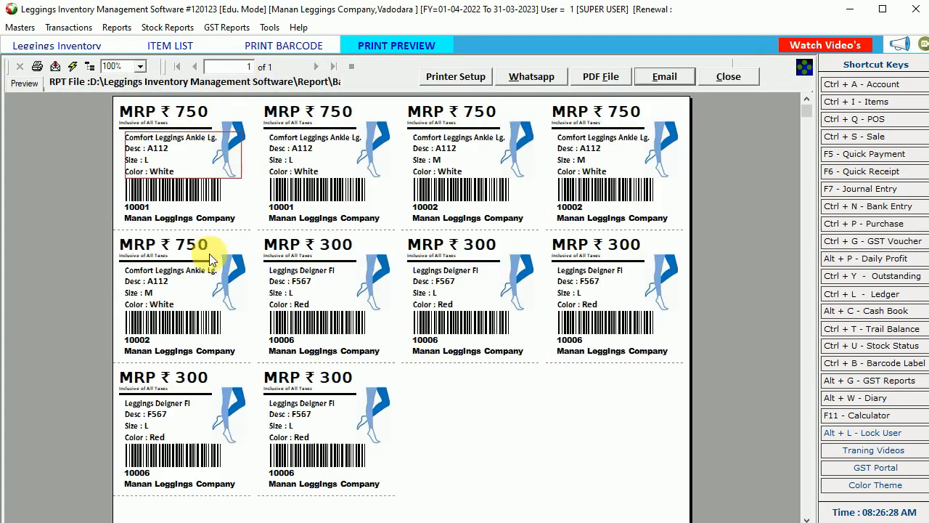
pyautogui.click(169, 216)
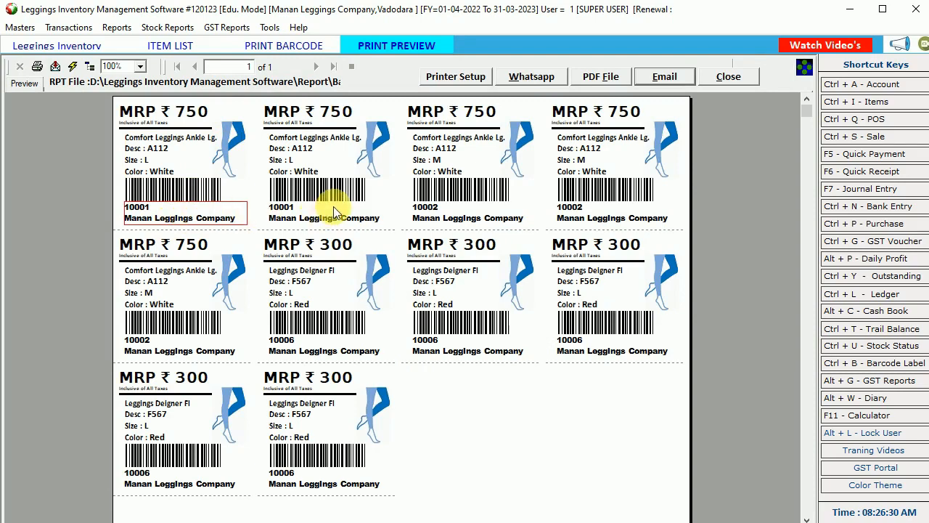
pyautogui.click(414, 214)
pyautogui.click(616, 218)
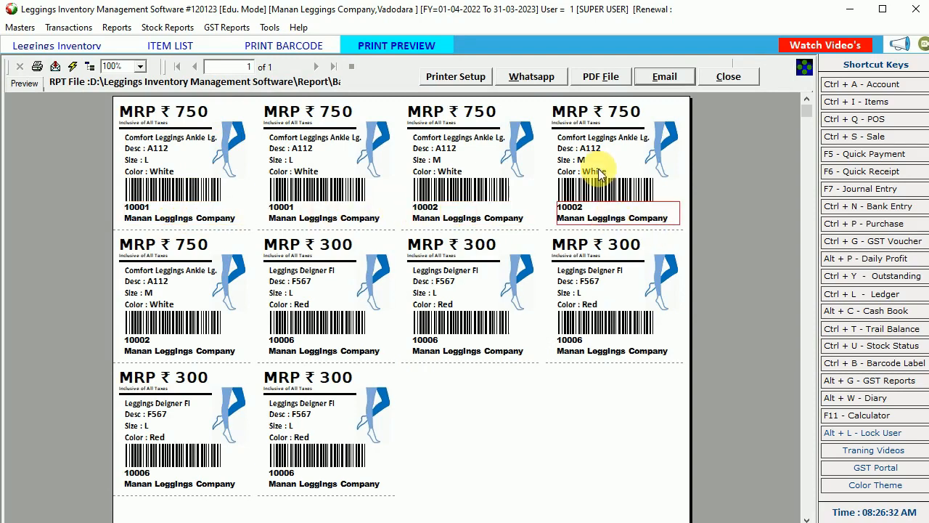
pyautogui.click(610, 146)
pyautogui.click(623, 111)
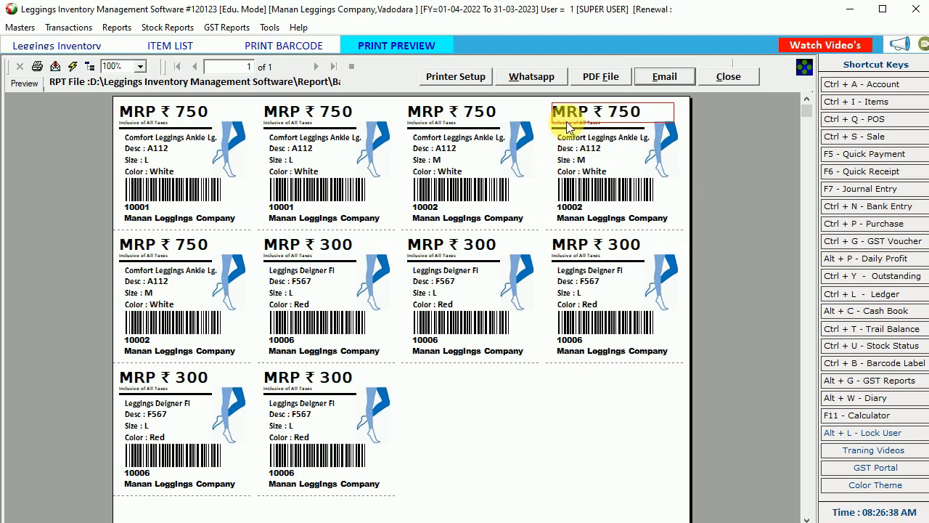
pyautogui.click(612, 212)
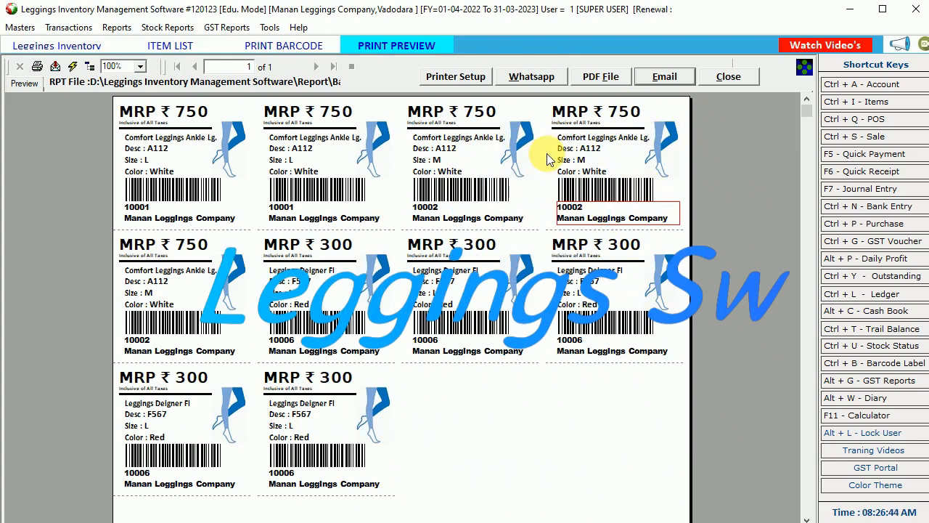
# - Close the logo label preview, the barcode printing options and window, and the item list
pyautogui.click(737, 77)
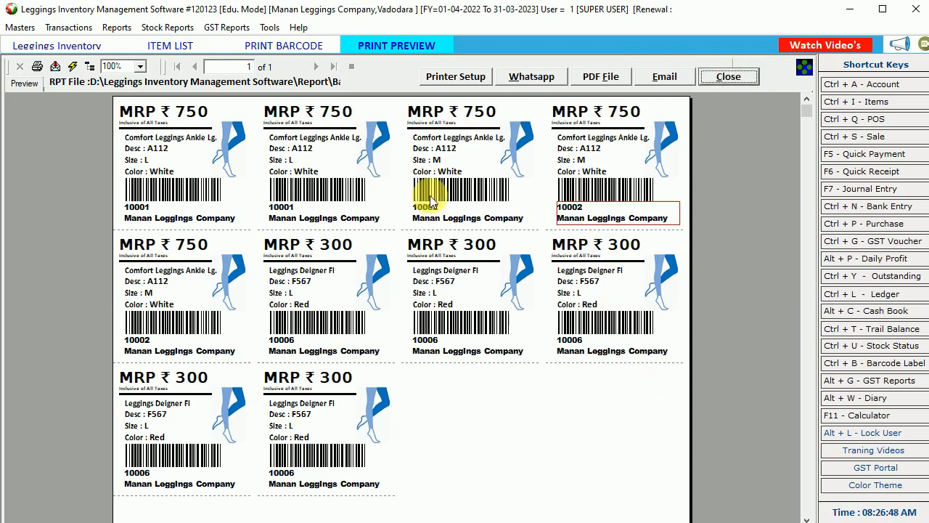
pyautogui.click(729, 77)
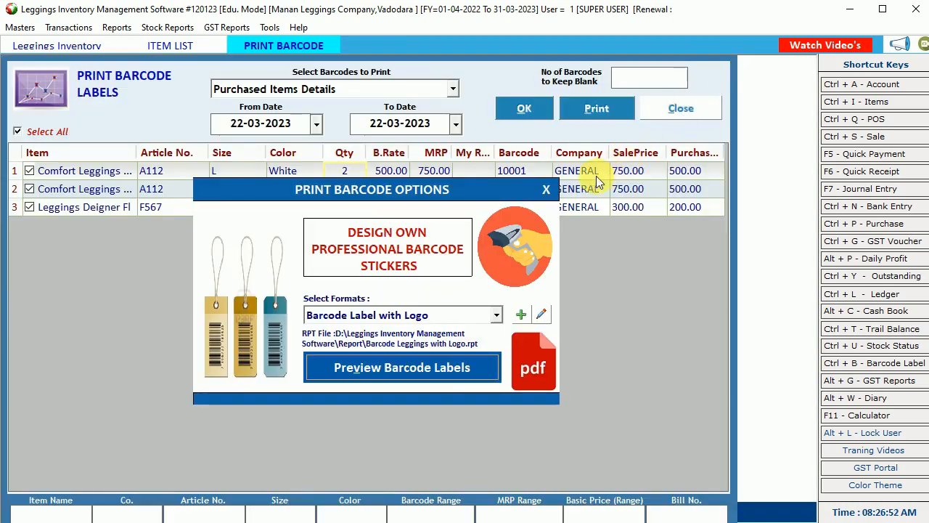
pyautogui.click(547, 191)
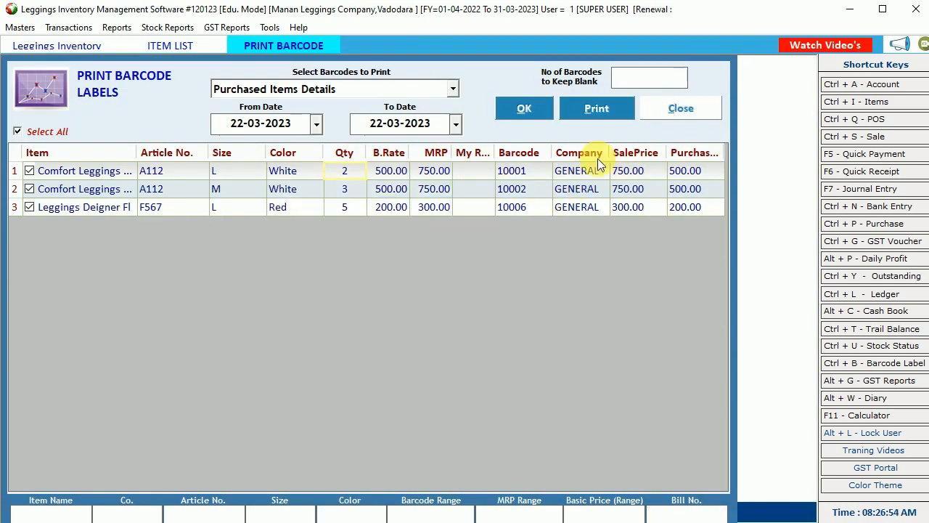
pyautogui.click(689, 108)
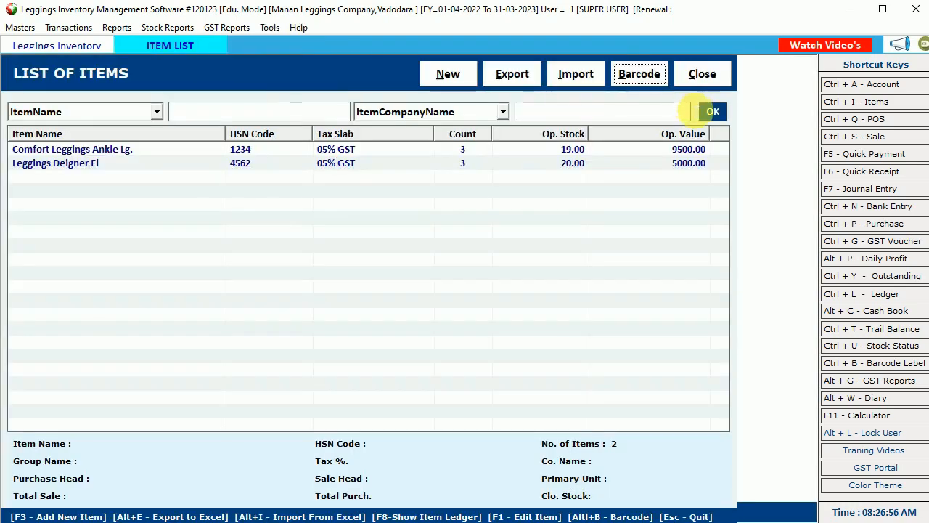
pyautogui.click(702, 73)
pyautogui.click(70, 26)
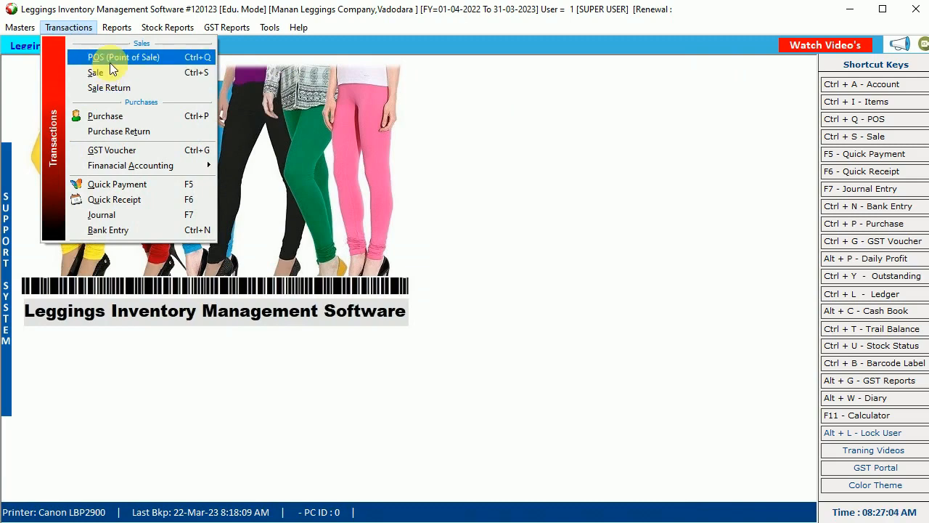
# - Start a new POS bill and enter the customer's mobile number
pyautogui.click(126, 61)
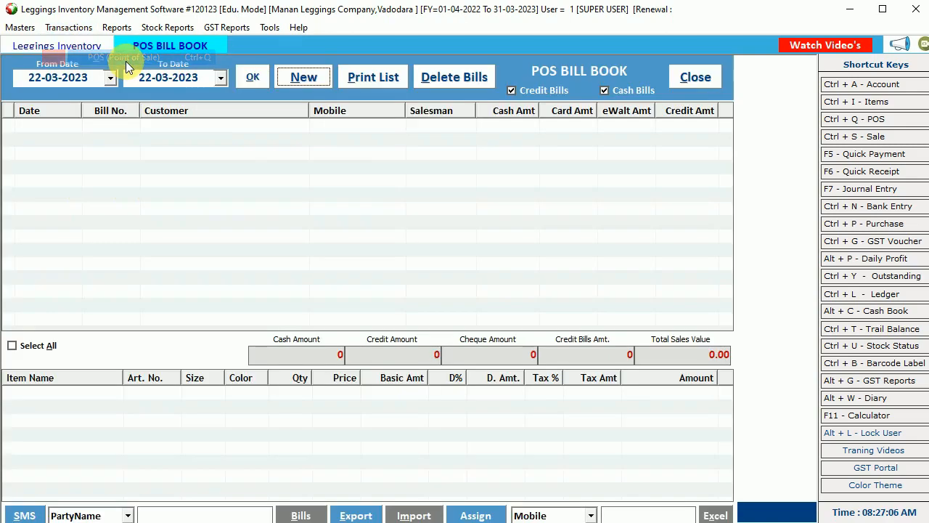
pyautogui.click(316, 81)
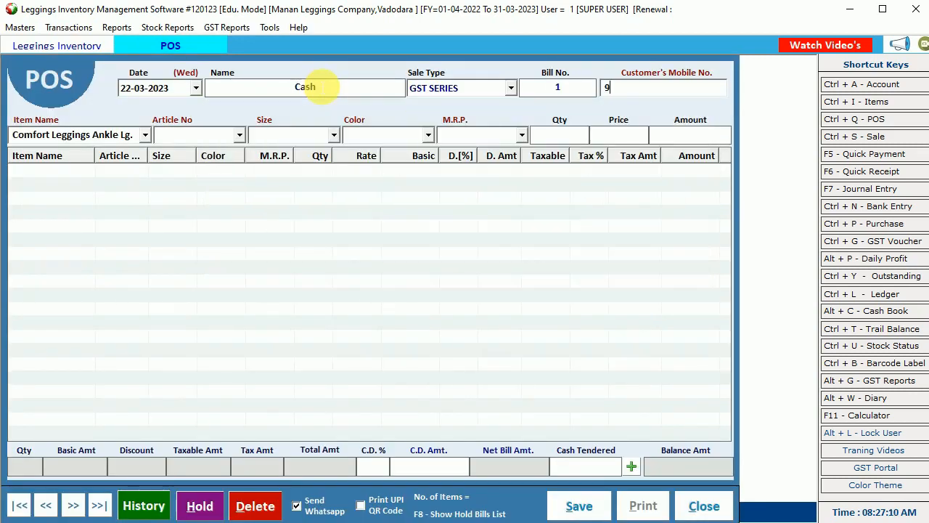
pyautogui.press('Return')
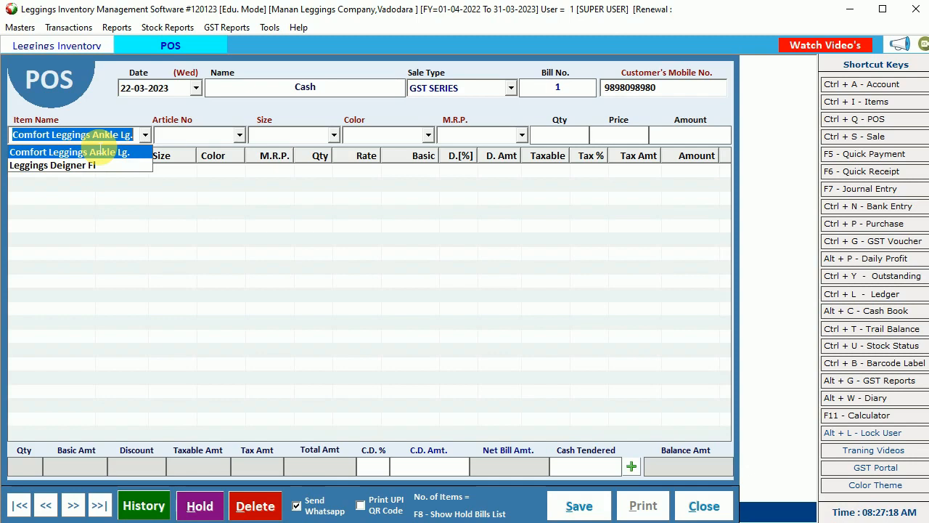
# - Add Comfort Leggings Ankle Lg. size L, White, MRP 750, quantity 1 to the bill
pyautogui.click(101, 151)
pyautogui.press('Return')
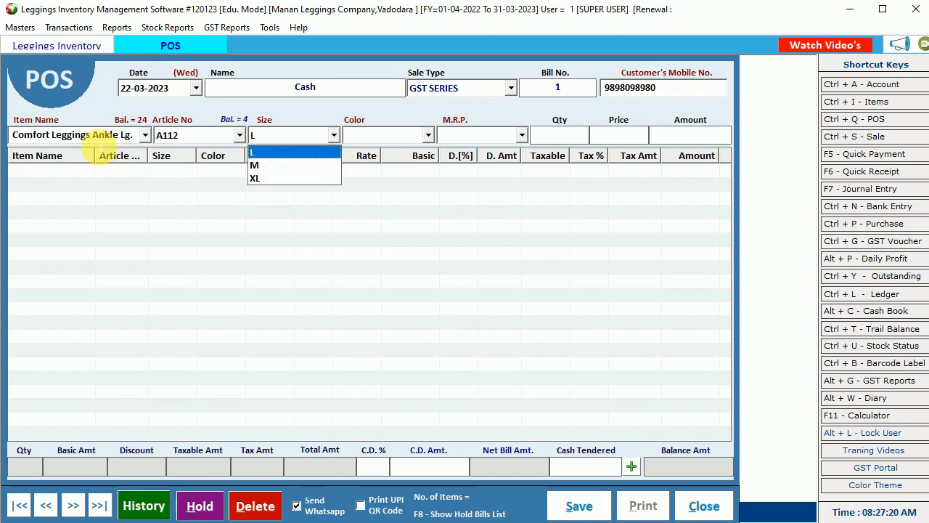
pyautogui.press('Return')
pyautogui.press('Return')
pyautogui.press('Return')
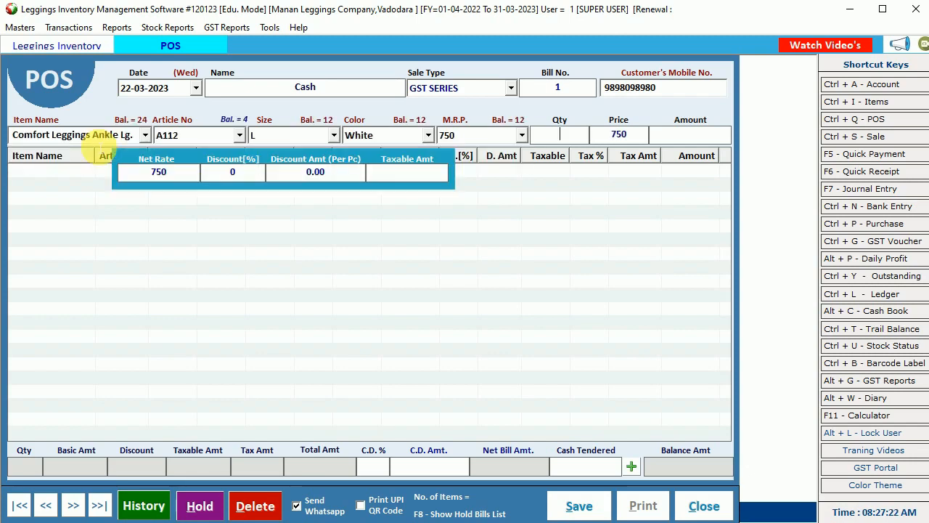
pyautogui.write('1')
pyautogui.press('Return')
pyautogui.press('Return')
pyautogui.press('Return')
pyautogui.press('Return')
pyautogui.press('Return')
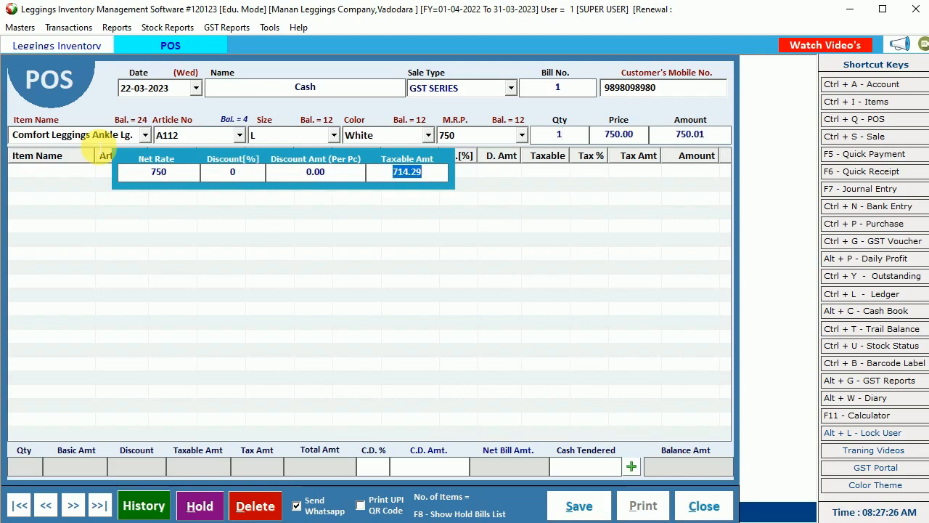
pyautogui.press('Return')
pyautogui.press('Return')
pyautogui.press('Return')
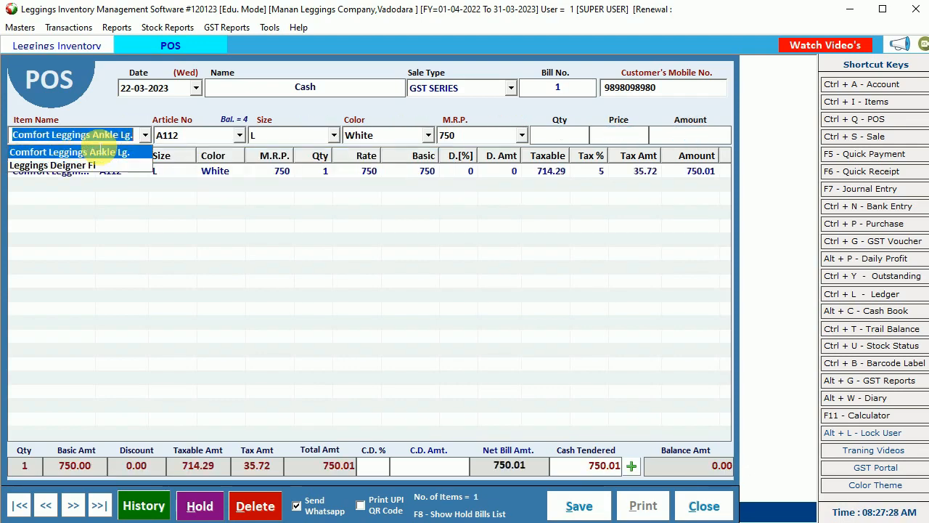
# - Add barcode 10002 (size M) and check the 71.44 tax and 1500.02 total
pyautogui.write('10002')
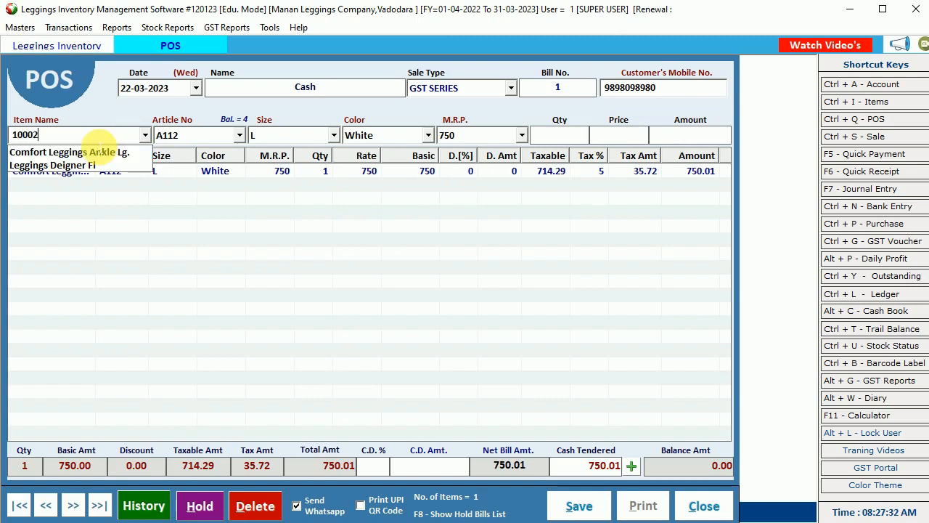
pyautogui.press('Return')
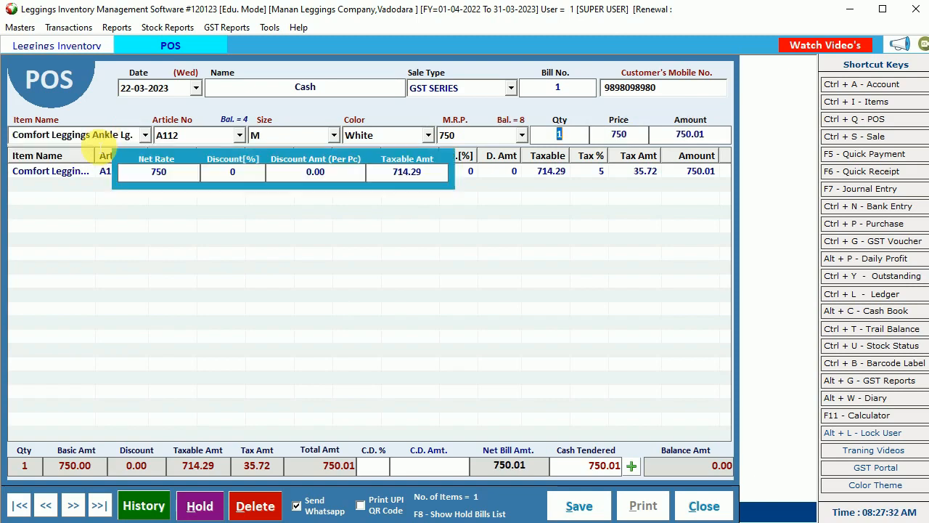
pyautogui.press('Return')
pyautogui.press('Return')
pyautogui.press('Return')
pyautogui.press('Return')
pyautogui.press('Return')
pyautogui.press('Return')
pyautogui.press('Return')
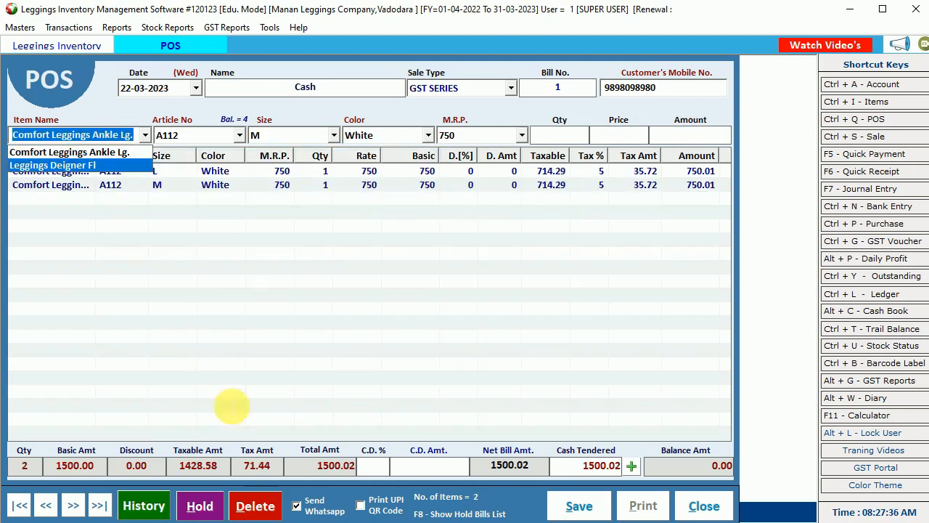
pyautogui.click(258, 465)
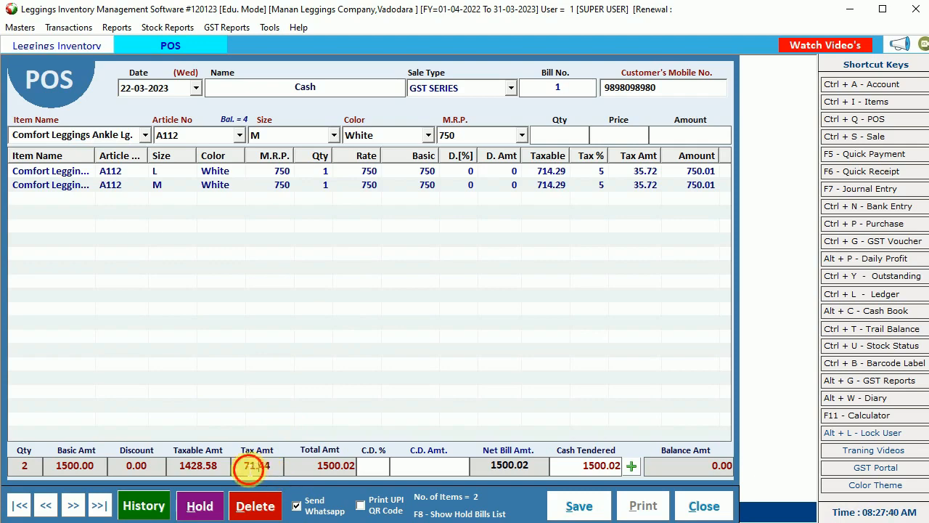
pyautogui.click(317, 468)
pyautogui.moveTo(317, 468); pyautogui.dragTo(356, 471)
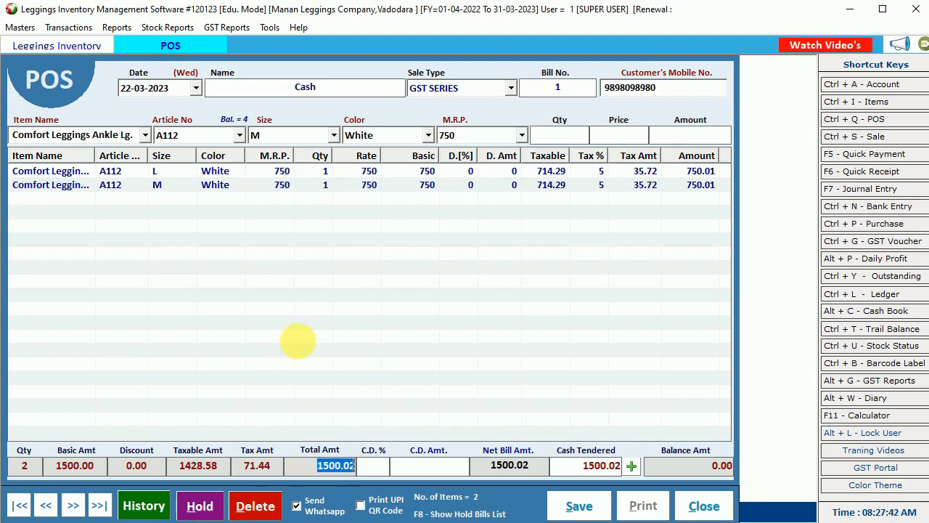
pyautogui.click(21, 27)
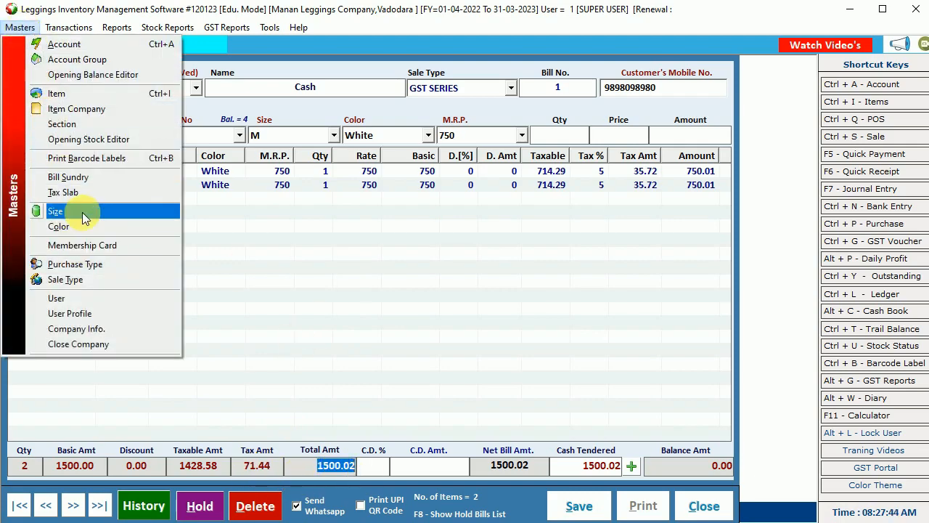
pyautogui.click(114, 282)
pyautogui.doubleClick(396, 193)
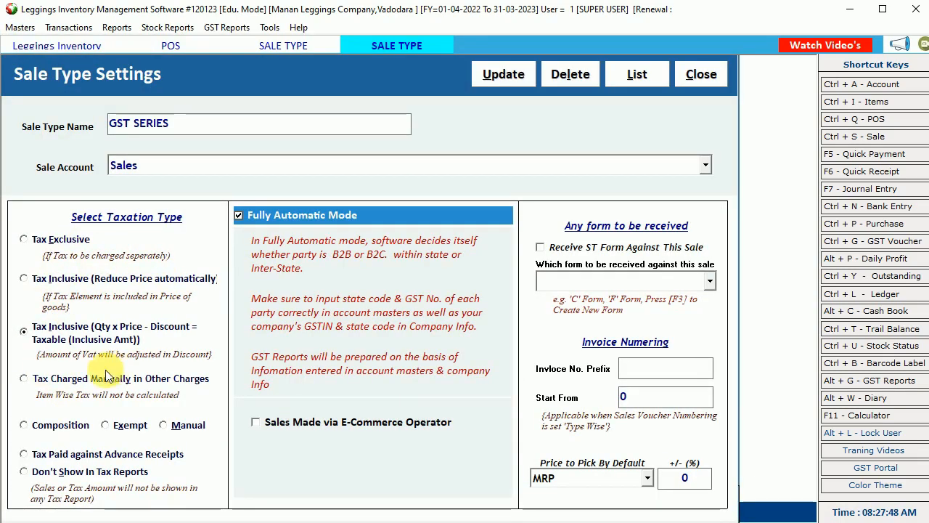
pyautogui.click(705, 77)
pyautogui.click(696, 91)
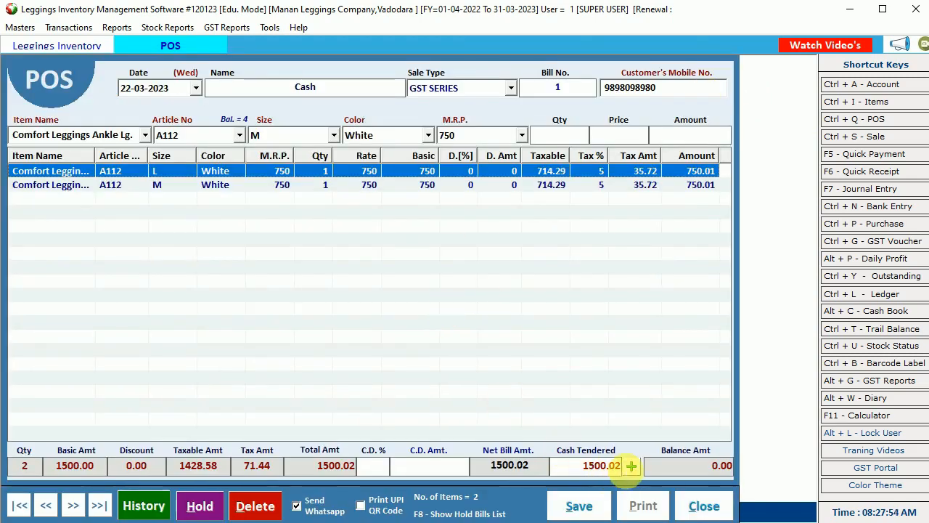
# - Set the bill's payment mode to cash for the full 1500.02
pyautogui.click(631, 466)
pyautogui.click(541, 251)
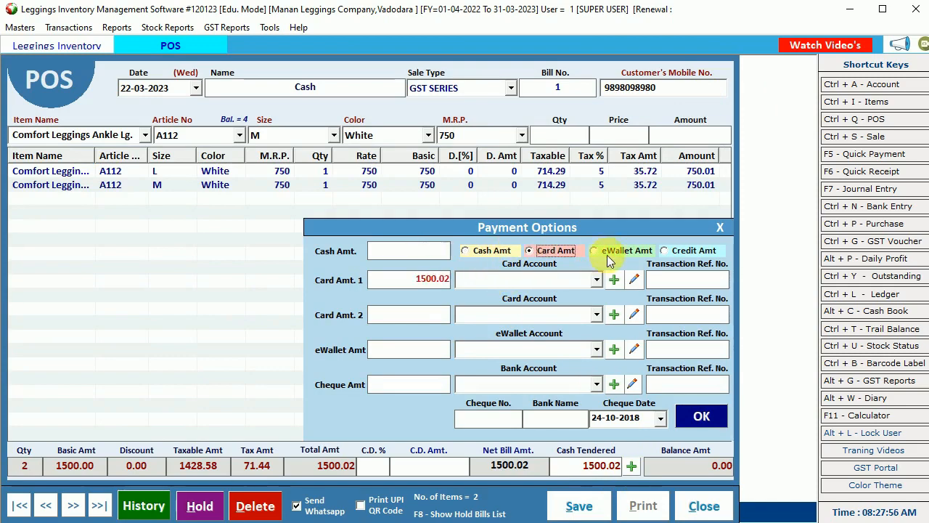
pyautogui.click(610, 251)
pyautogui.click(485, 251)
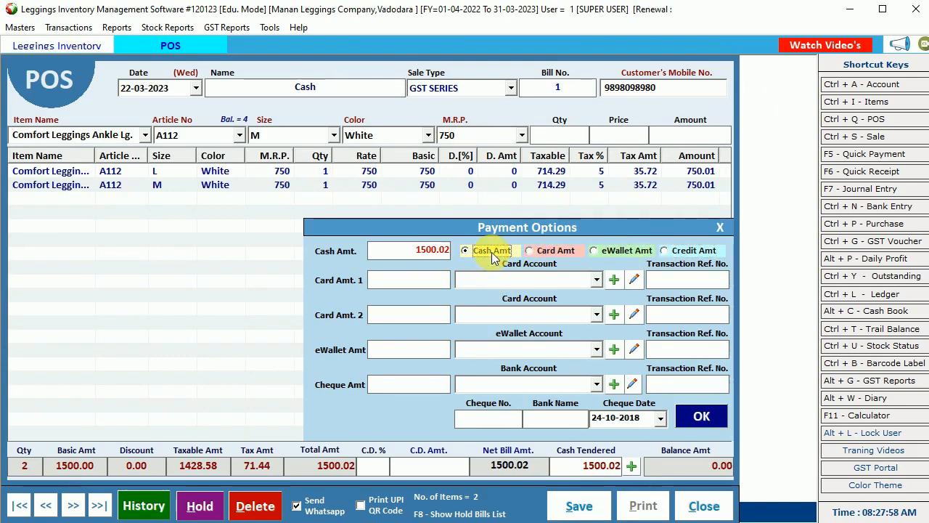
pyautogui.click(701, 414)
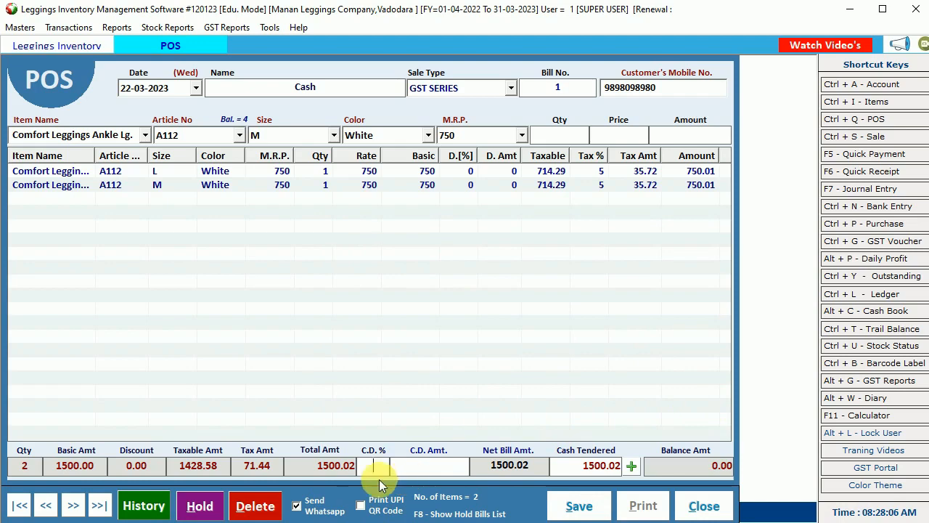
# - Save the POS bill, dismiss the error message, and agree to print it
pyautogui.click(578, 509)
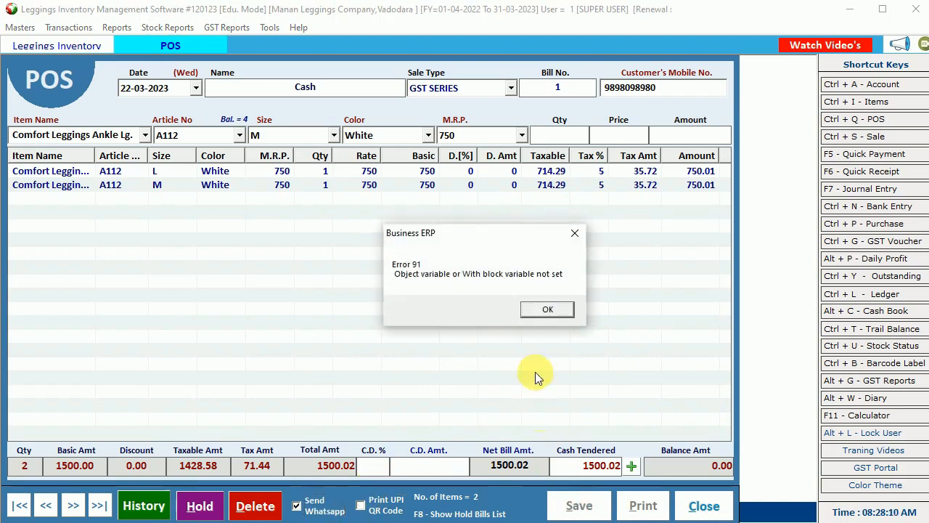
pyautogui.click(549, 309)
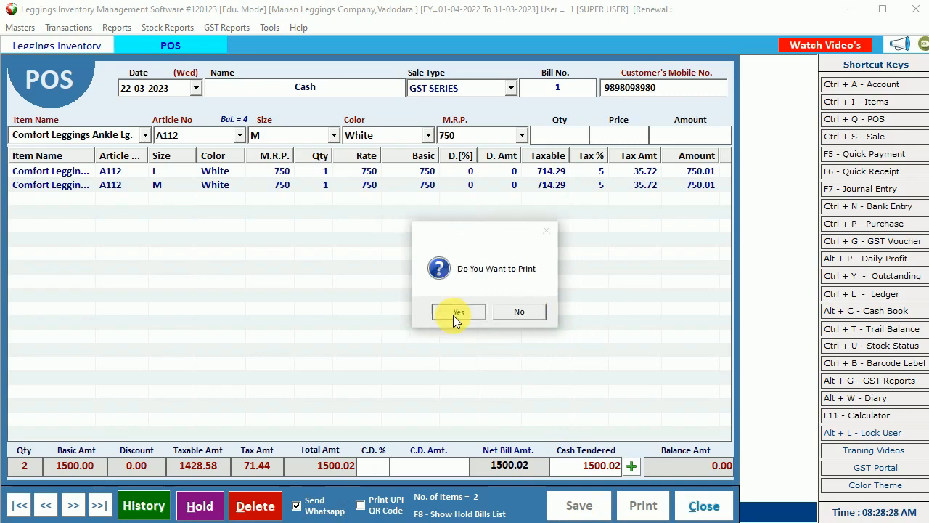
pyautogui.click(453, 315)
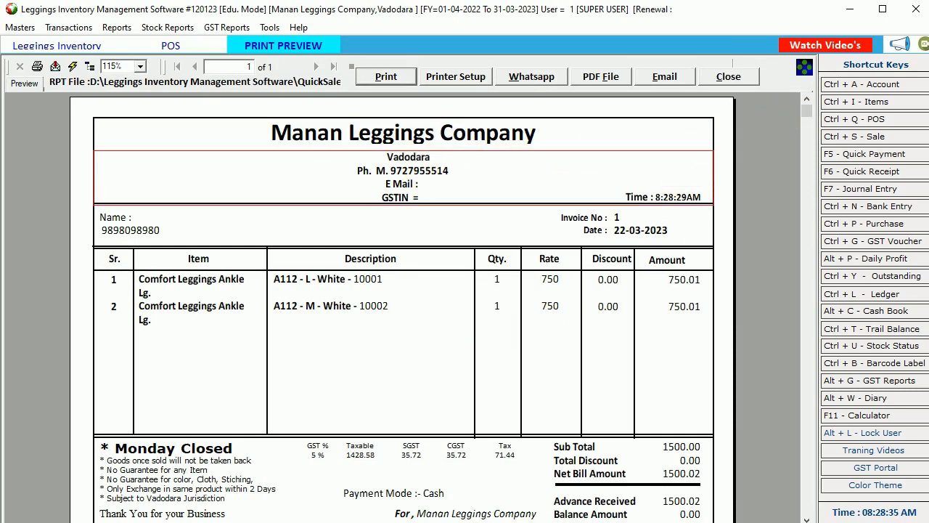
# - Open the Company Info form from Masters and close it again
pyautogui.click(19, 26)
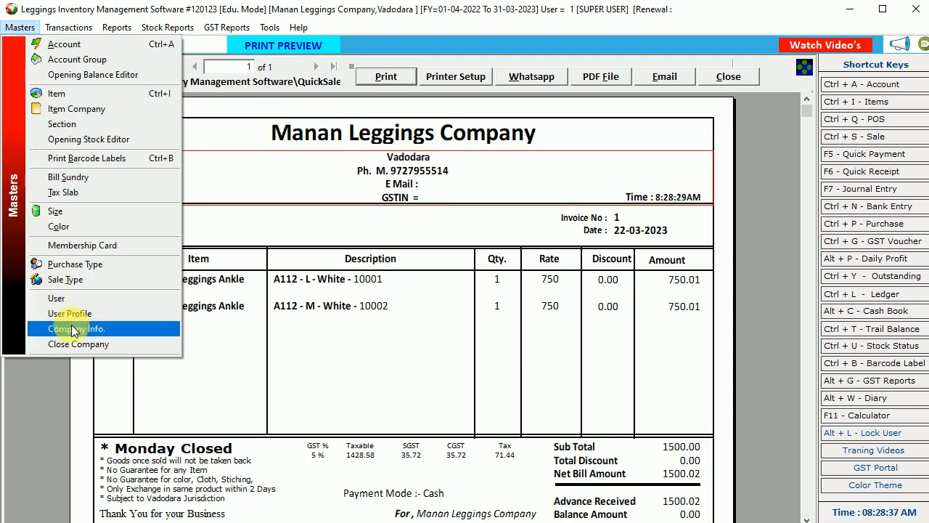
pyautogui.click(72, 328)
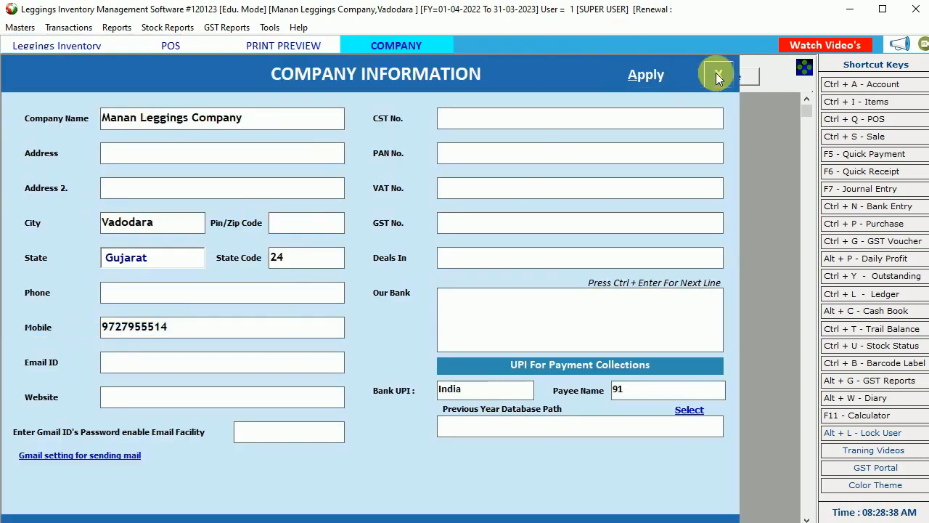
pyautogui.click(717, 75)
# - Review invoice 1's item rows: barcode 10001 description, rate 750, amounts and totals
pyautogui.click(188, 286)
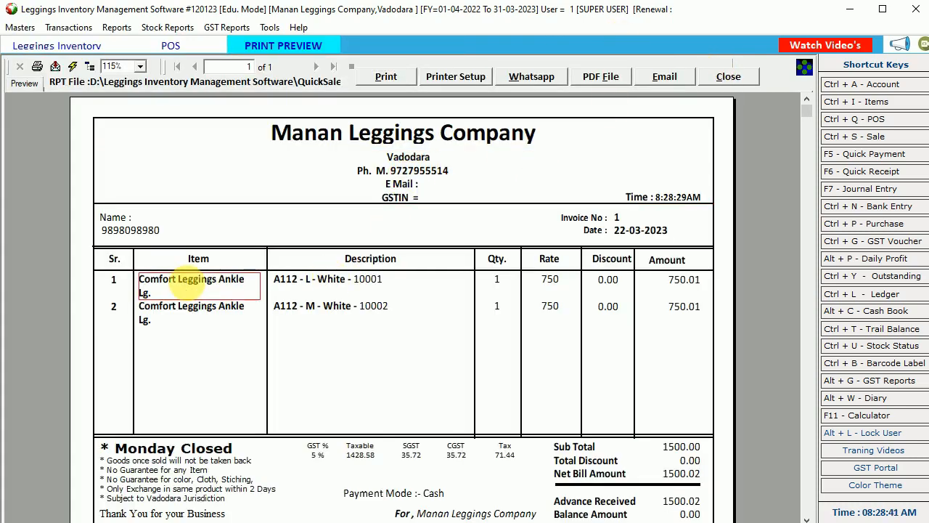
pyautogui.click(294, 285)
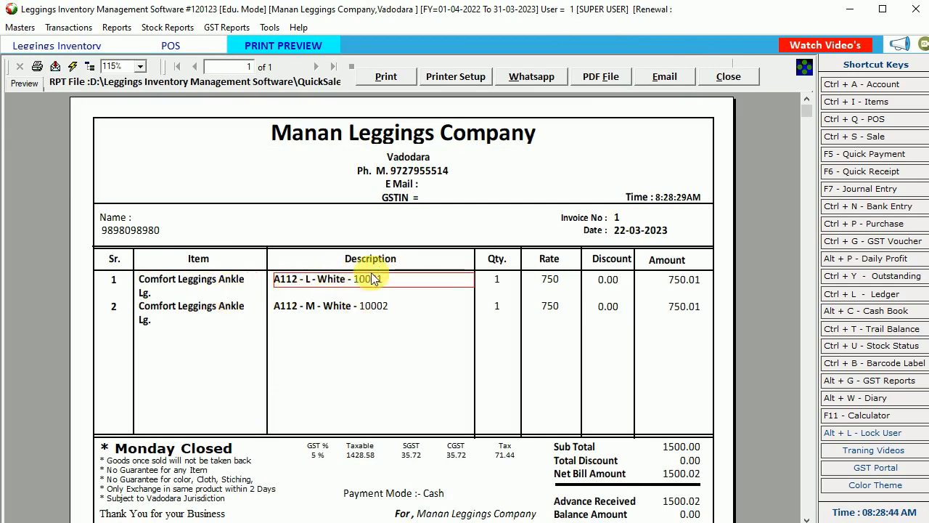
pyautogui.click(550, 306)
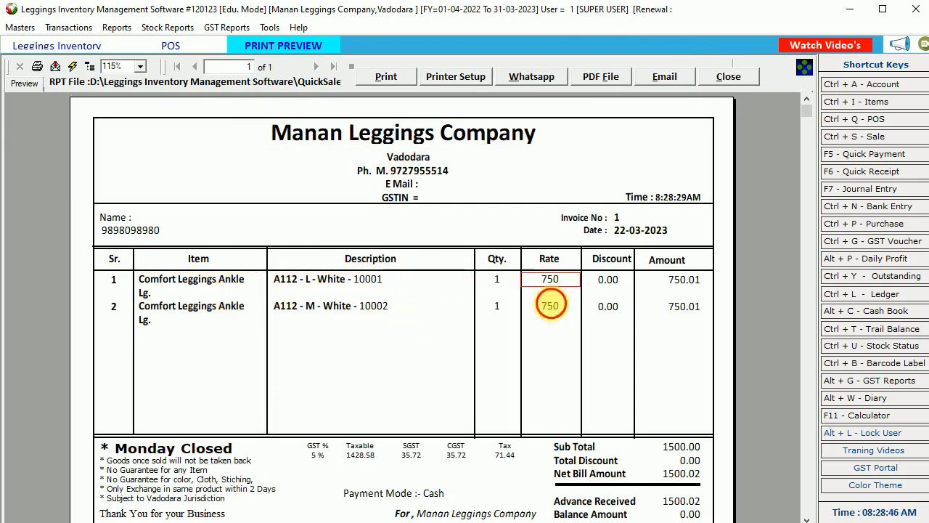
pyautogui.click(684, 307)
pyautogui.click(677, 445)
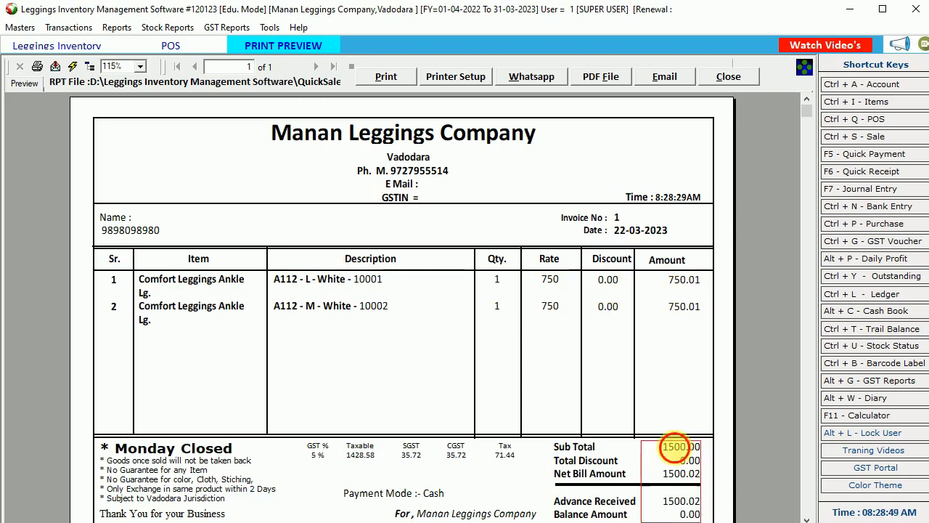
# - Check the GST summary with 71.44 tax, payment mode and terms, then close the preview
pyautogui.scroll(-5, 679, 488)
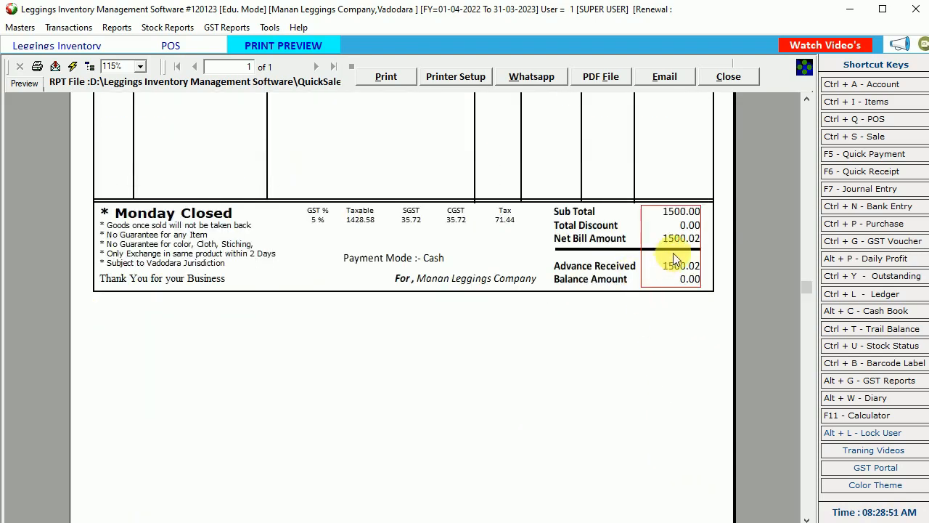
pyautogui.click(360, 215)
pyautogui.click(505, 215)
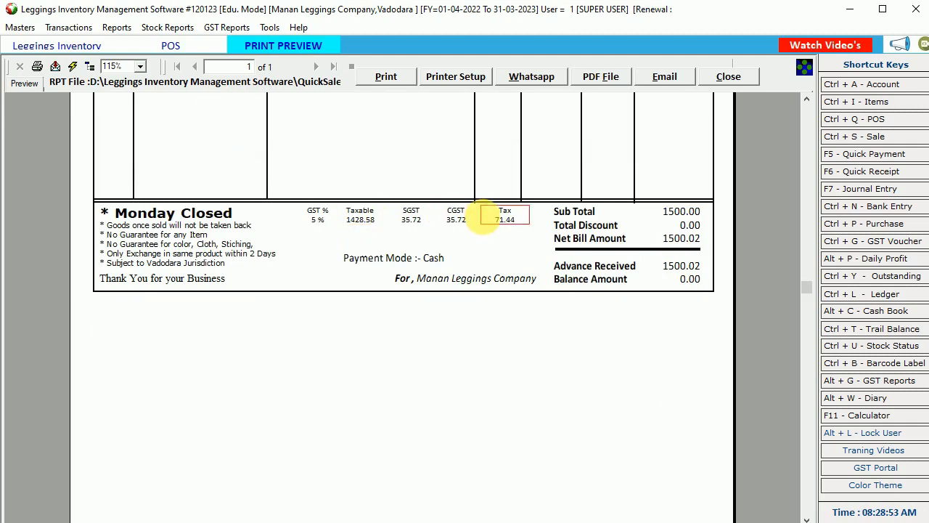
pyautogui.click(433, 259)
pyautogui.click(453, 278)
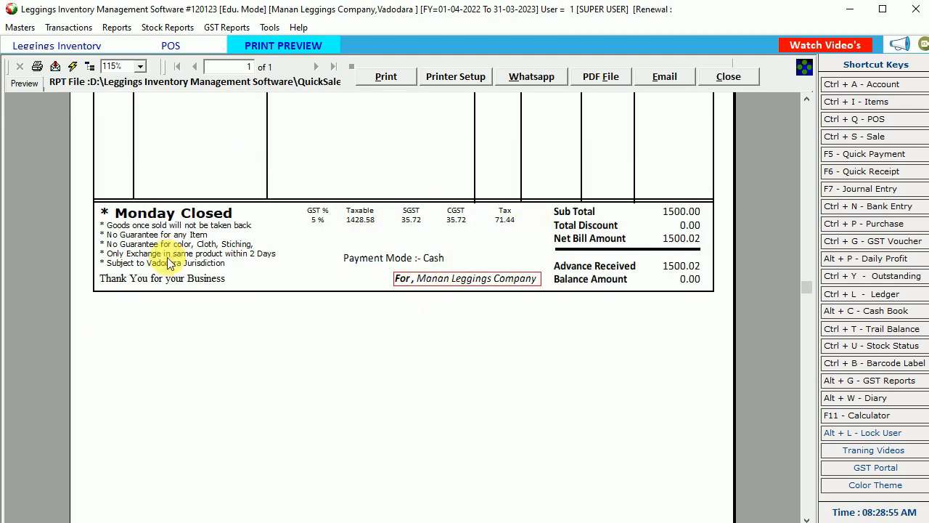
pyautogui.click(169, 238)
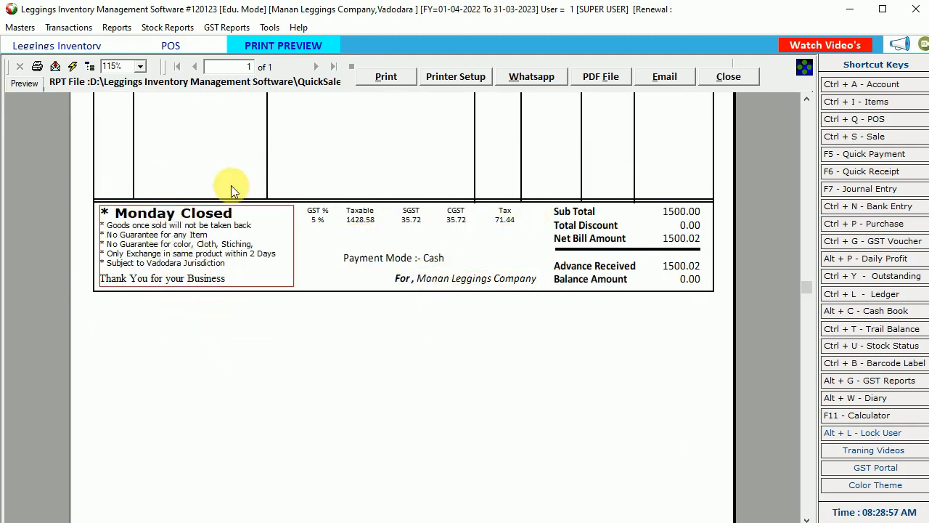
pyautogui.scroll(3, 297, 276)
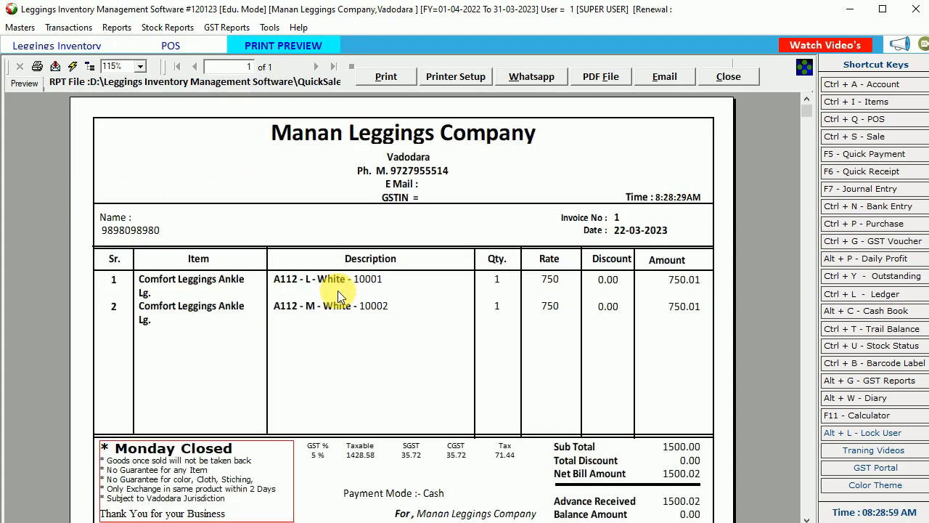
pyautogui.click(731, 79)
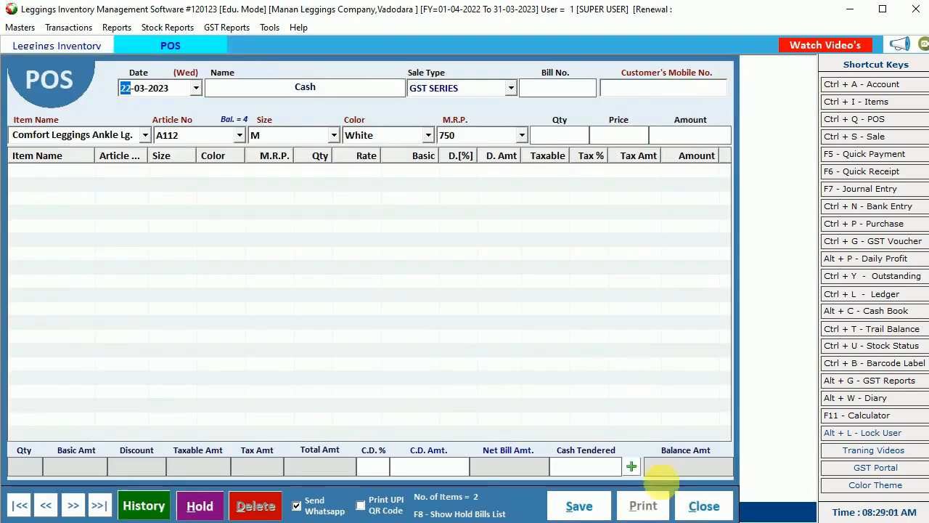
# - Close the POS billing screen and open bill 1 in the POS Bill Book
pyautogui.click(702, 506)
pyautogui.click(67, 27)
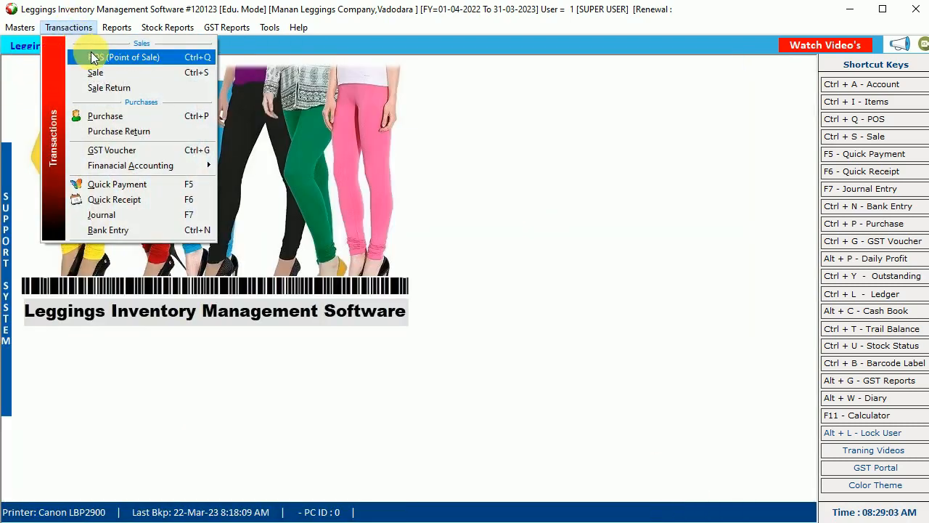
pyautogui.click(93, 56)
pyautogui.click(383, 124)
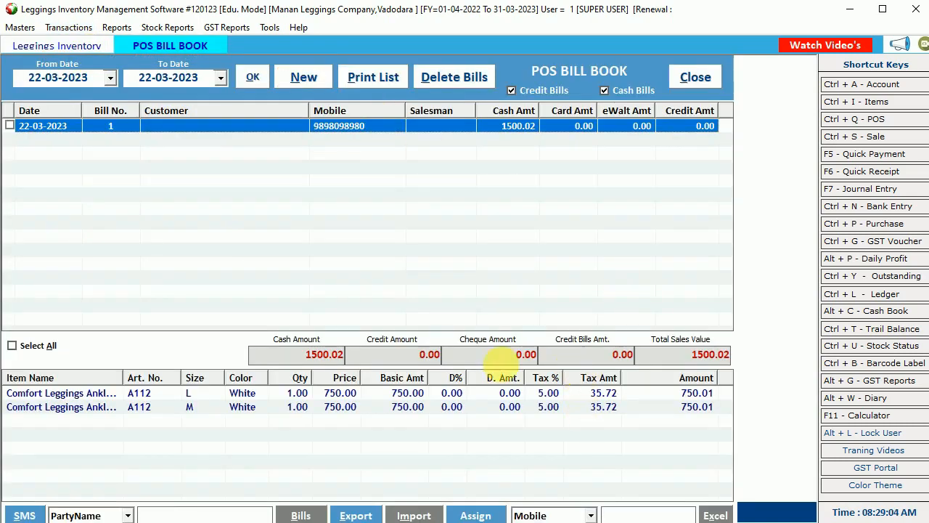
# - Check bill 1's 1500.02 cash, 0.00 credit and total sales, then close the bill book
pyautogui.moveTo(303, 361); pyautogui.dragTo(352, 361)
pyautogui.moveTo(412, 358); pyautogui.dragTo(447, 360)
pyautogui.moveTo(515, 360); pyautogui.dragTo(526, 360)
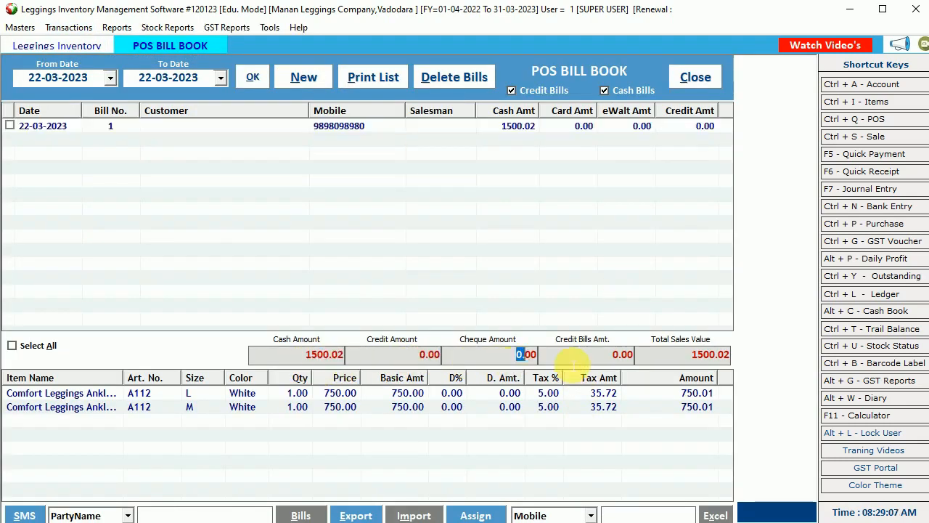
pyautogui.moveTo(672, 364); pyautogui.dragTo(705, 322)
pyautogui.click(312, 127)
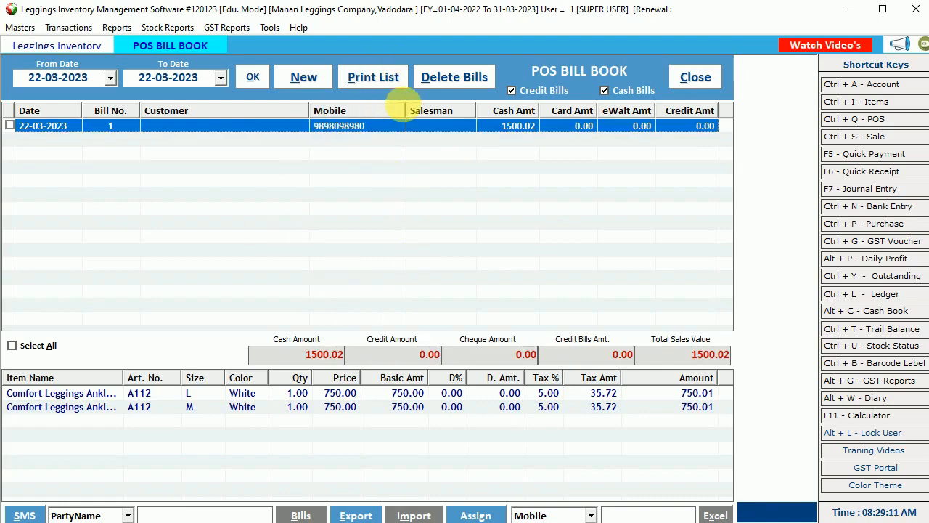
pyautogui.click(686, 80)
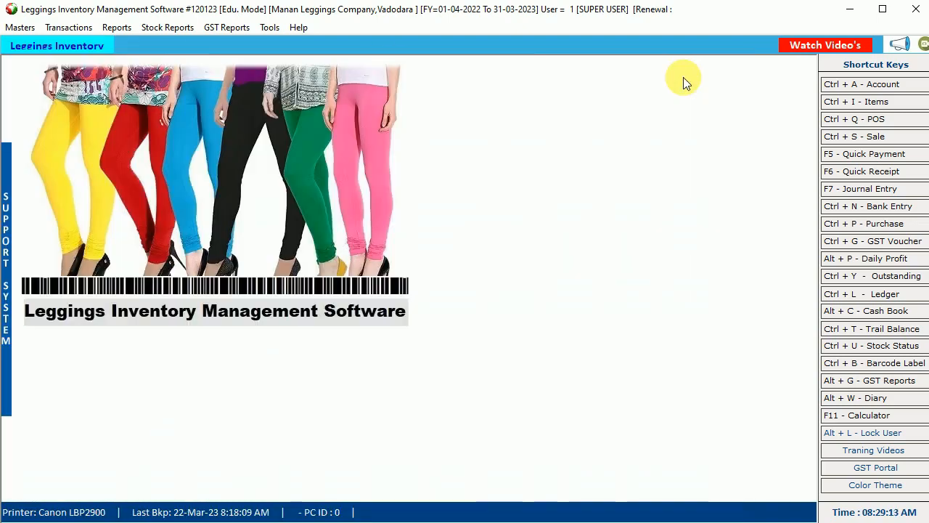
pyautogui.click(70, 27)
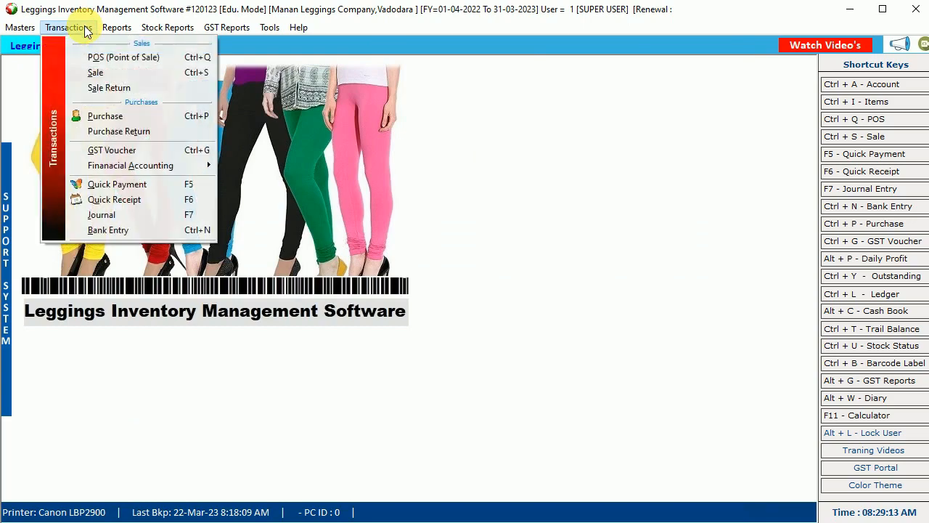
# - Start a new sale invoice and create a party account auto-filled from the party's GST number
pyautogui.click(106, 74)
pyautogui.click(298, 69)
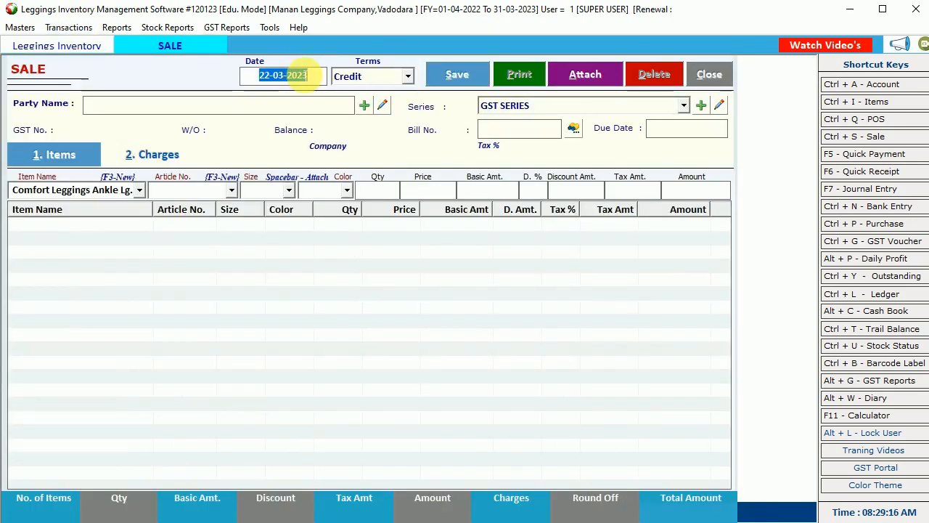
pyautogui.press('Return')
pyautogui.press('Return')
pyautogui.click(364, 105)
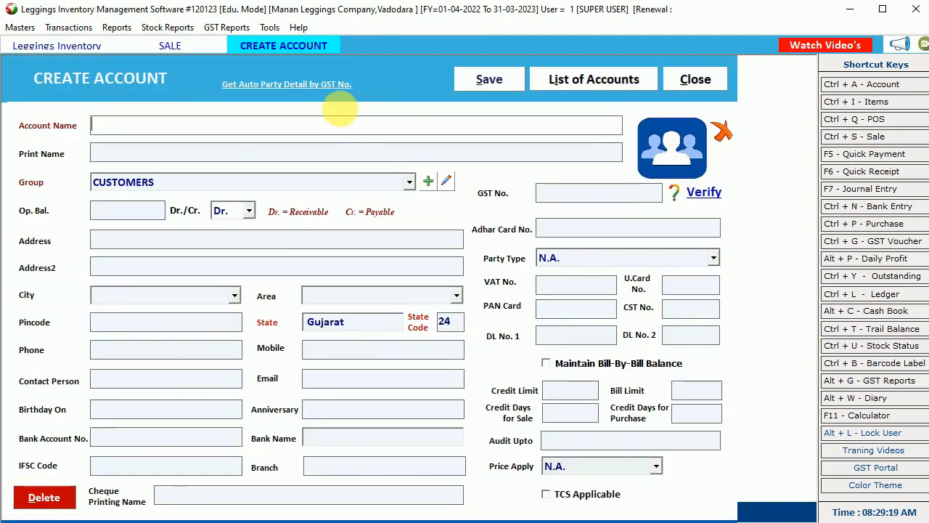
pyautogui.click(290, 84)
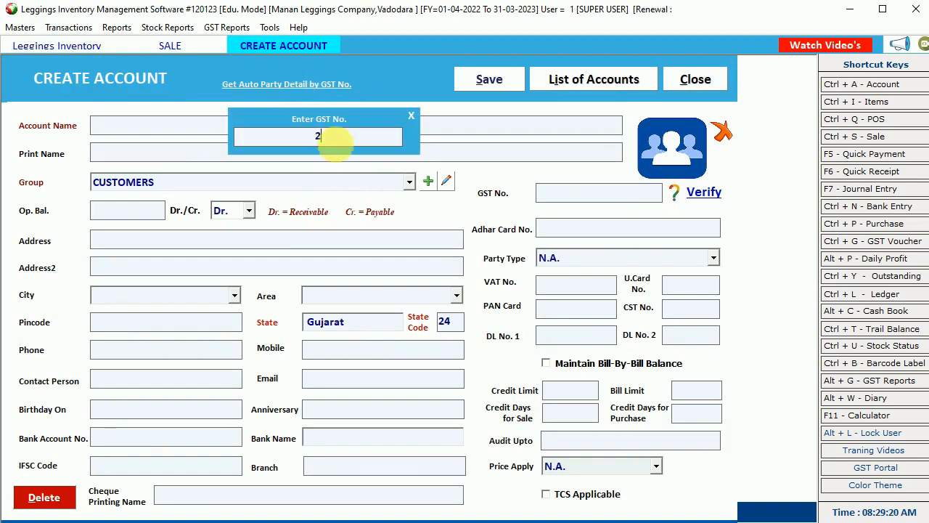
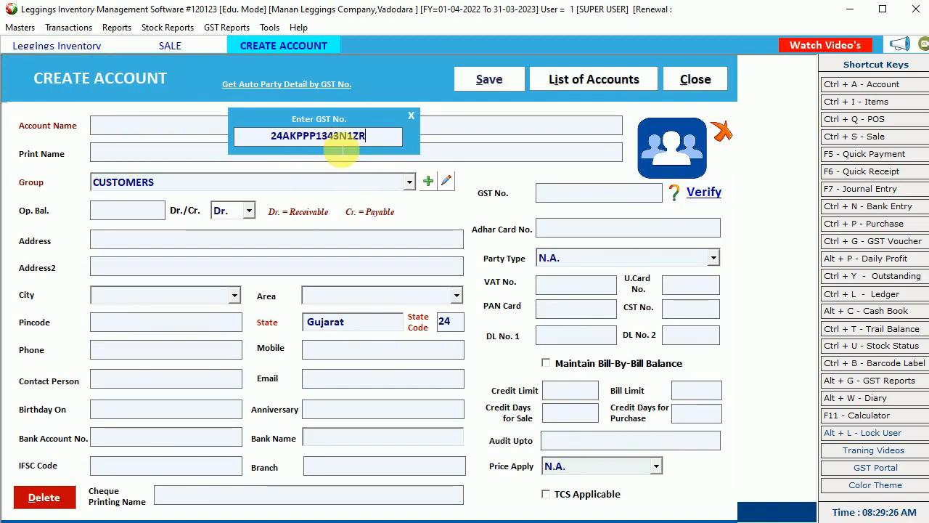
pyautogui.press('Return')
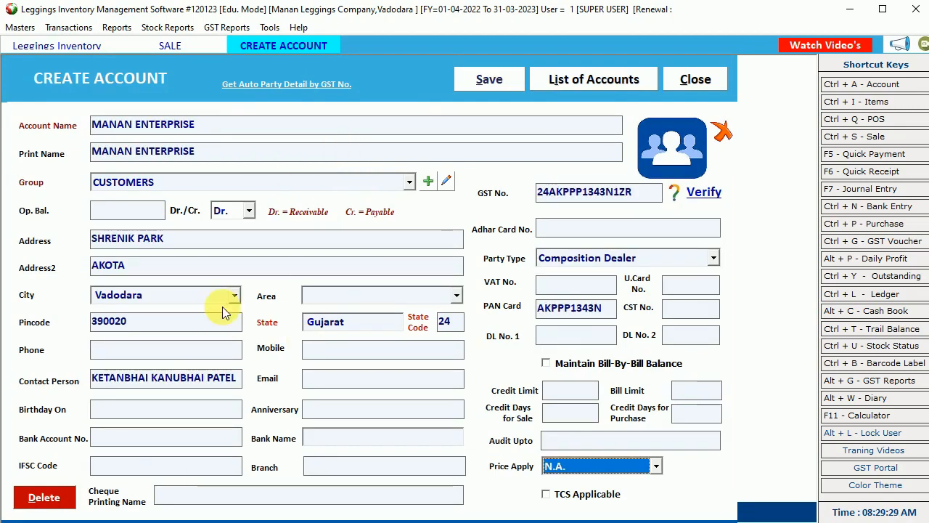
# - Leave Price Apply at N.A. and save the MANAN ENTERPRISE account
pyautogui.click(337, 355)
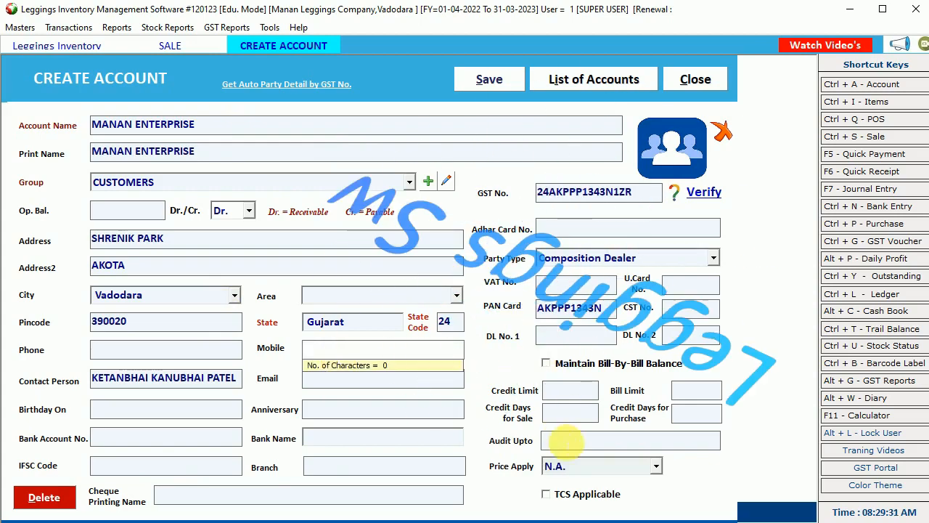
pyautogui.click(571, 469)
pyautogui.click(571, 470)
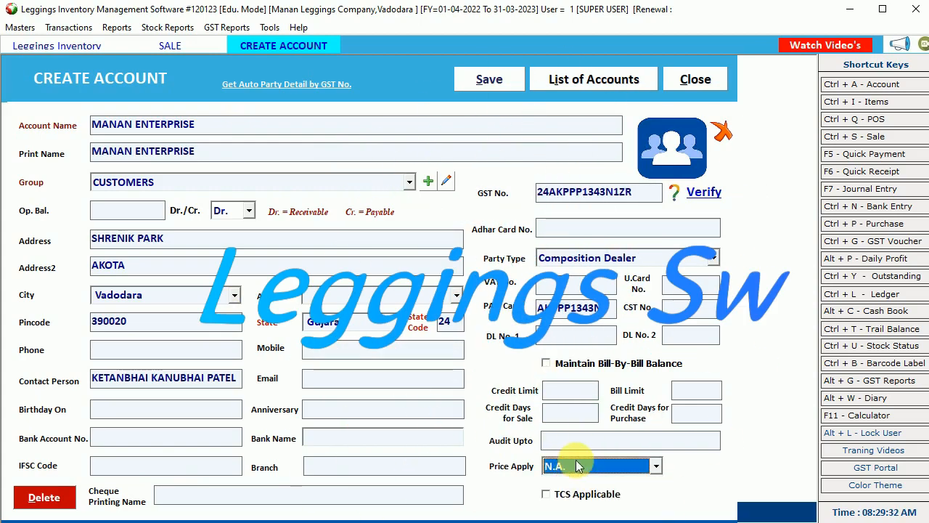
pyautogui.click(575, 459)
pyautogui.press('Down')
pyautogui.press('Down')
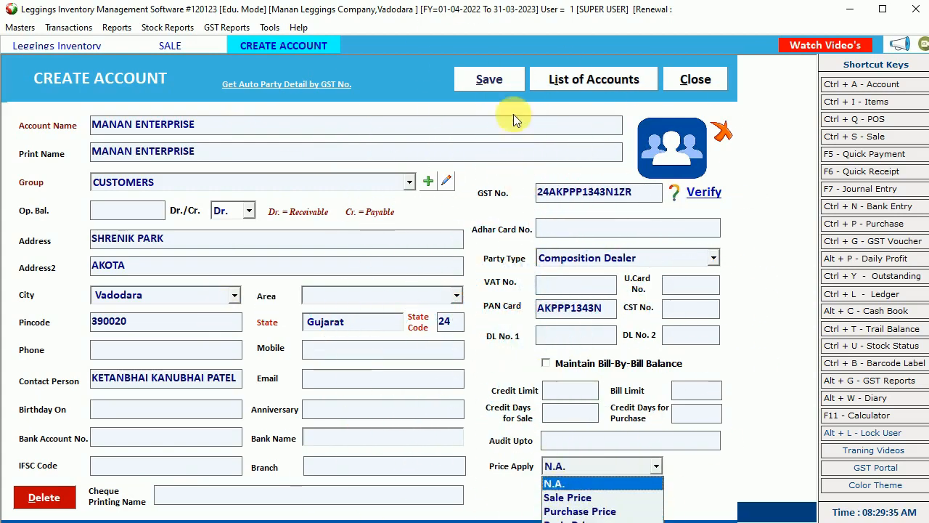
pyautogui.click(491, 80)
pyautogui.click(500, 82)
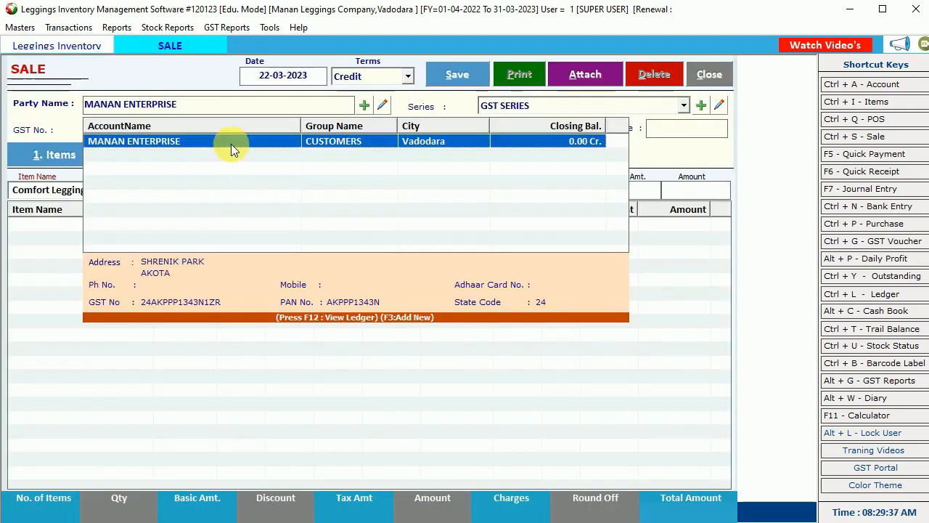
# - Select MANAN ENTERPRISE as party and add Comfort Leggings Ankle Lg. size L White, quantity 2 at 750
pyautogui.click(230, 144)
pyautogui.press('Return')
pyautogui.press('Return')
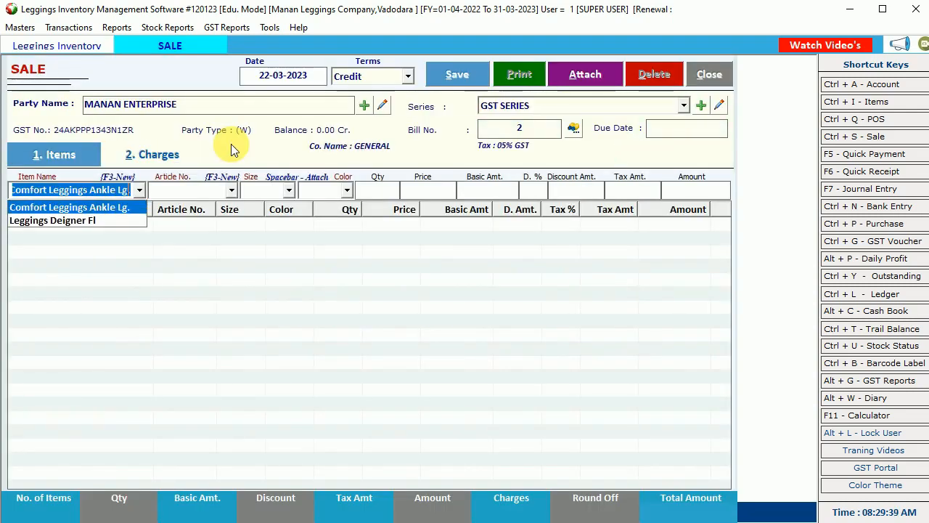
pyautogui.press('Return')
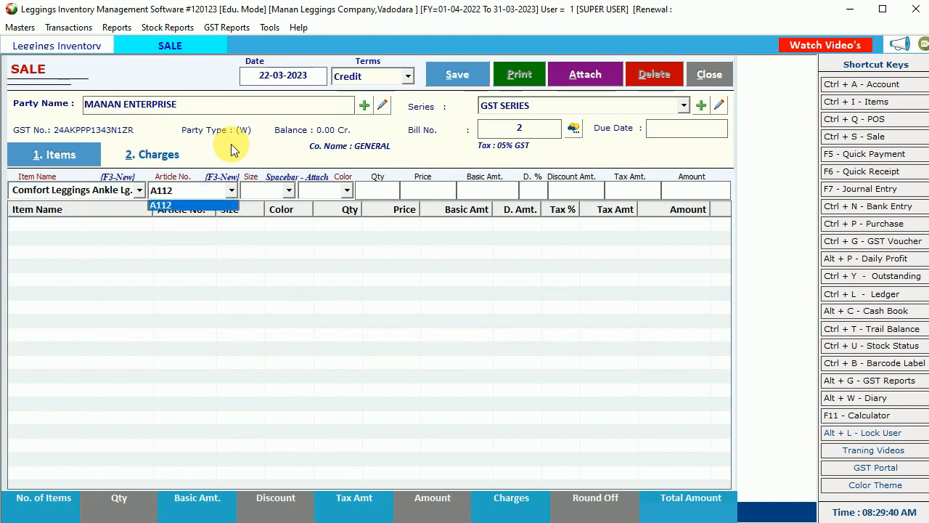
pyautogui.press('Return')
pyautogui.press('Return')
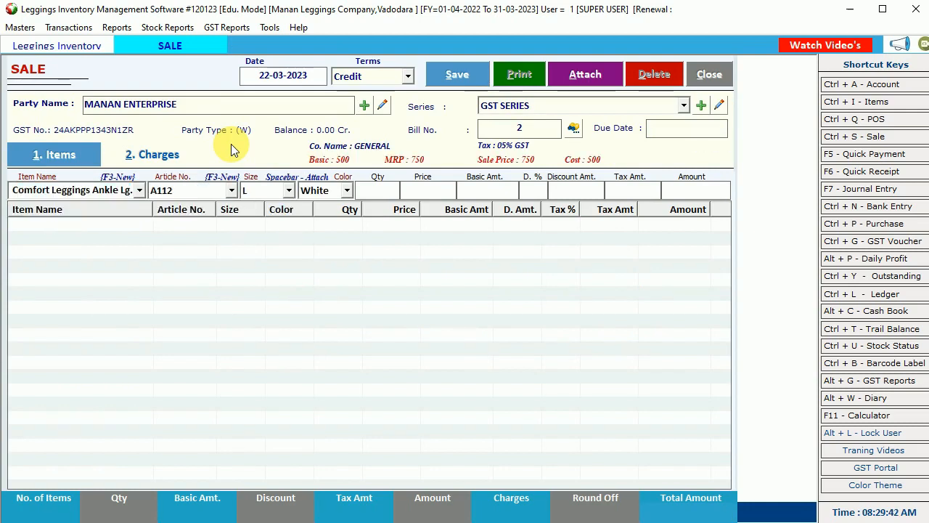
pyautogui.press('Return')
pyautogui.write('2')
pyautogui.press('Return')
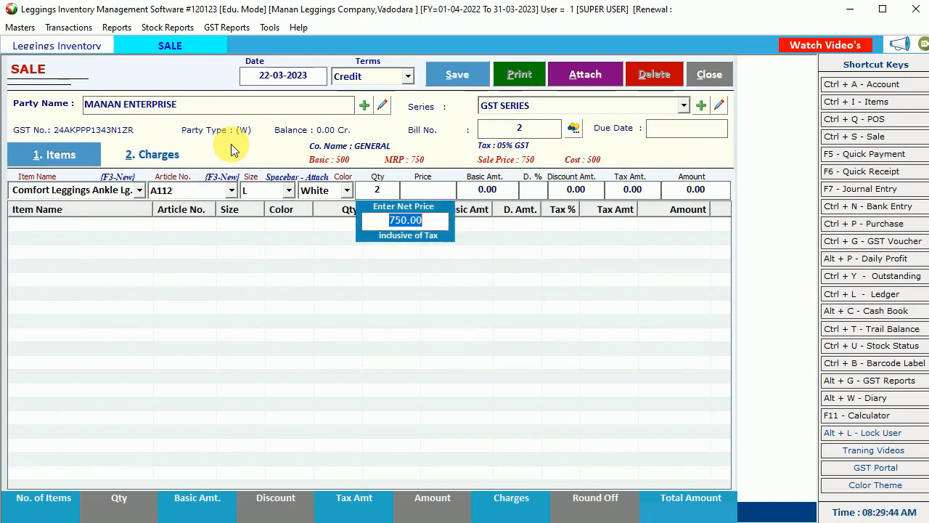
pyautogui.press('Return')
# - Add Leggings Deigner Fl (D345) size M, quantity 5
pyautogui.press('Return')
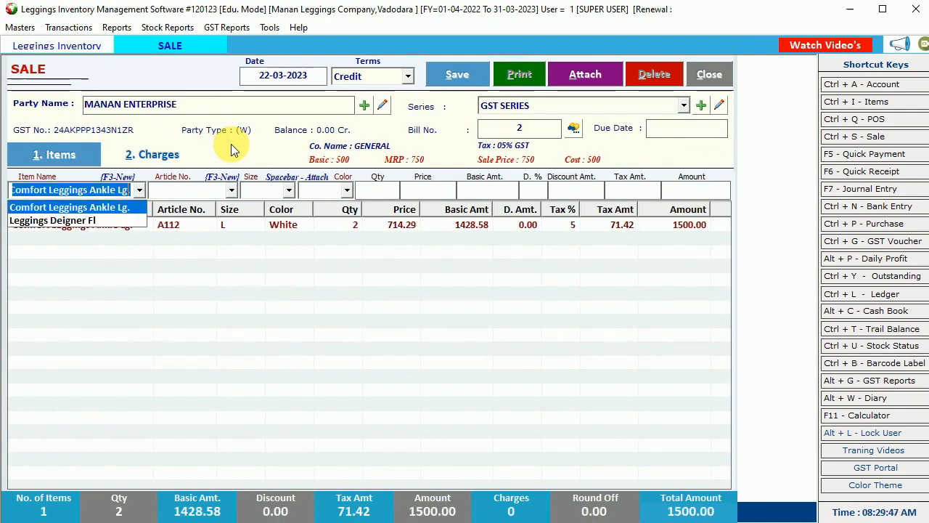
pyautogui.press('Down')
pyautogui.press('Return')
pyautogui.press('Return')
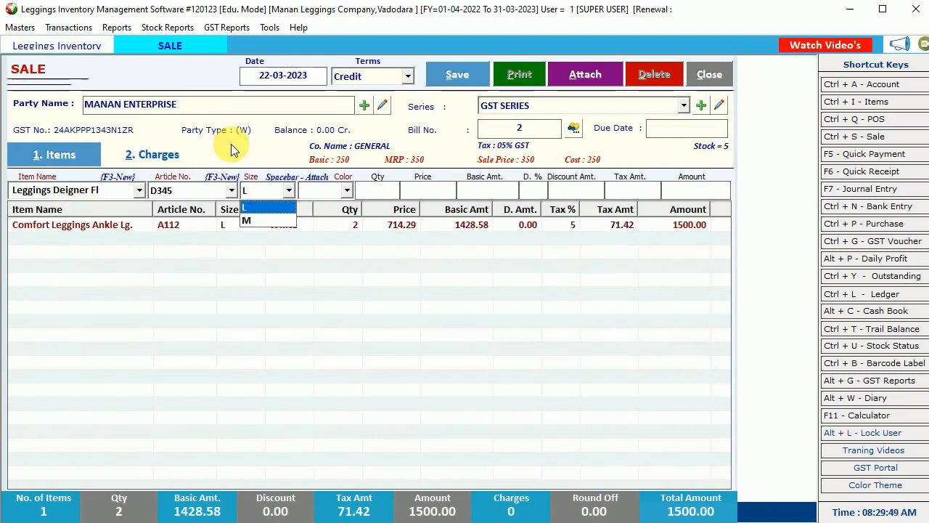
pyautogui.press('Down')
pyautogui.press('Return')
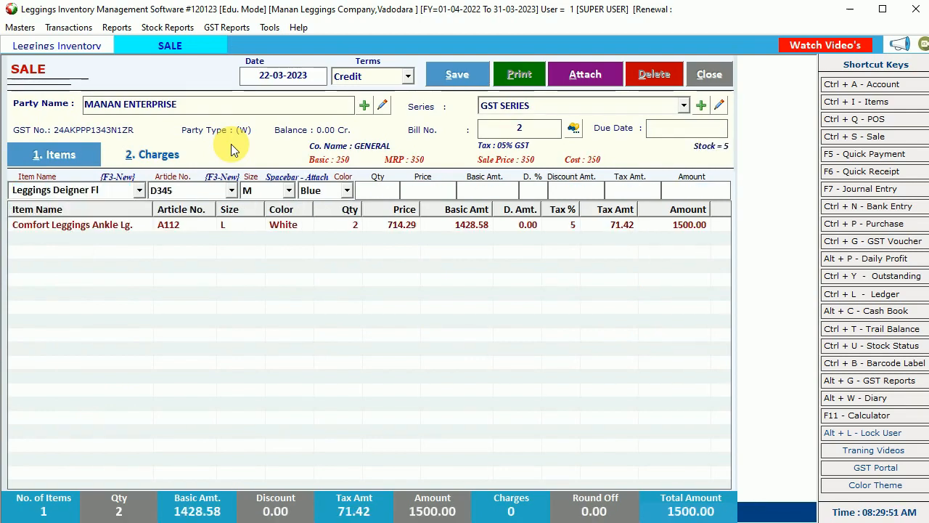
pyautogui.write('5')
pyautogui.press('Return')
pyautogui.press('Return')
pyautogui.press('Return')
# - Add a third Comfort Leggings Ankle Lg. line, quantity 2 at net price 700
pyautogui.press('Return')
pyautogui.press('Return')
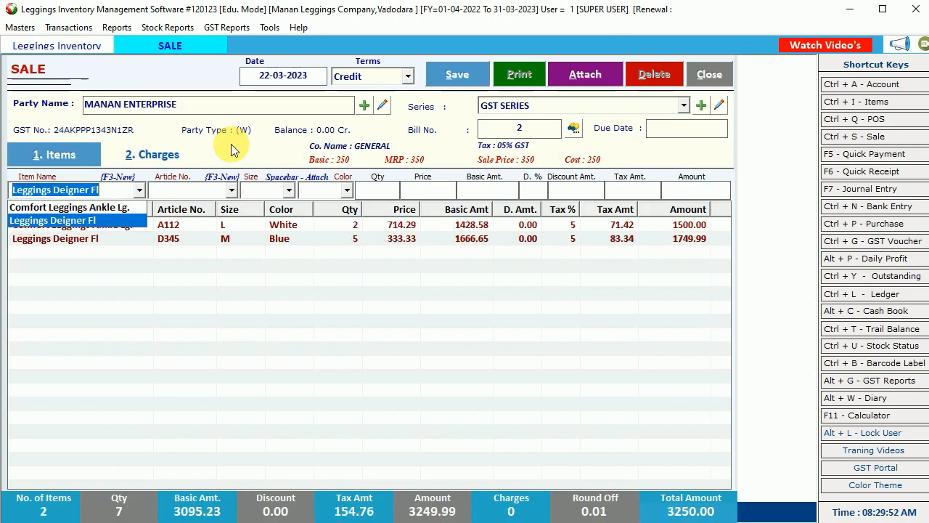
pyautogui.press('Up')
pyautogui.press('Return')
pyautogui.press('Return')
pyautogui.press('Return')
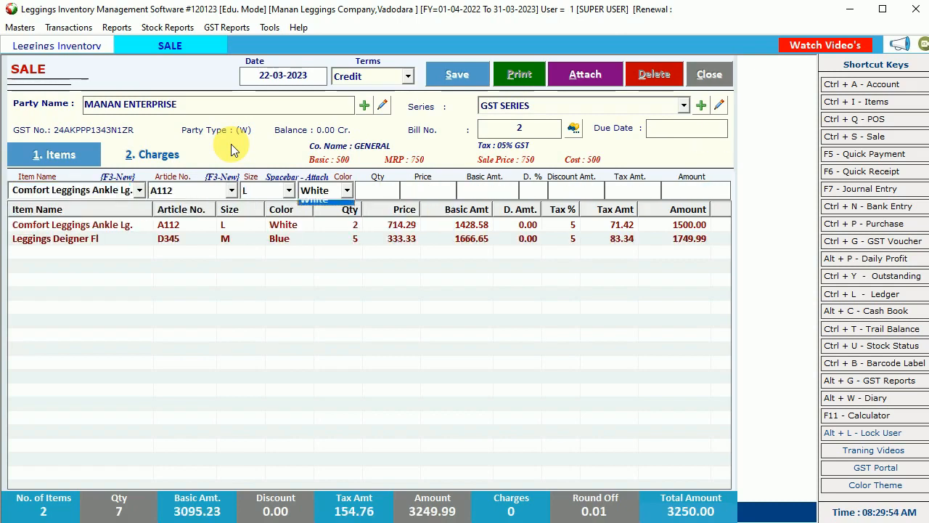
pyautogui.press('Return')
pyautogui.write('2')
pyautogui.press('Return')
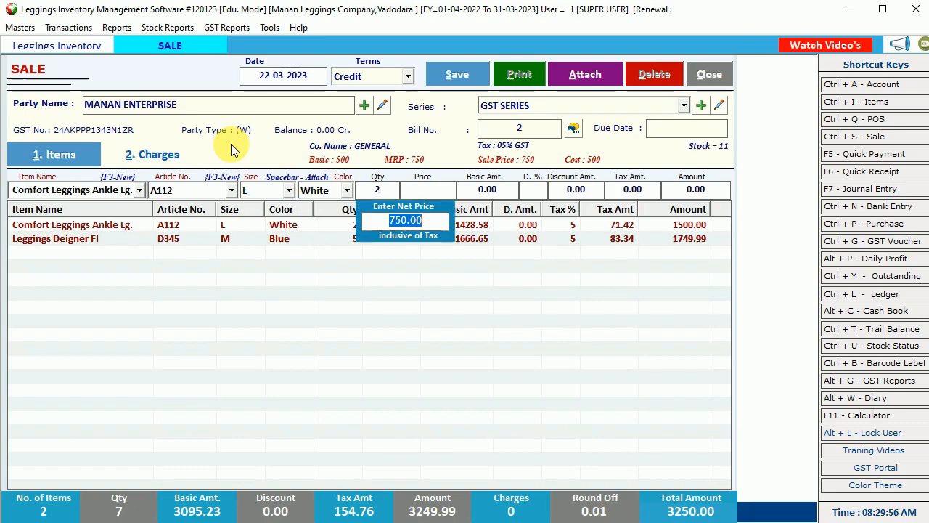
pyautogui.write('70')
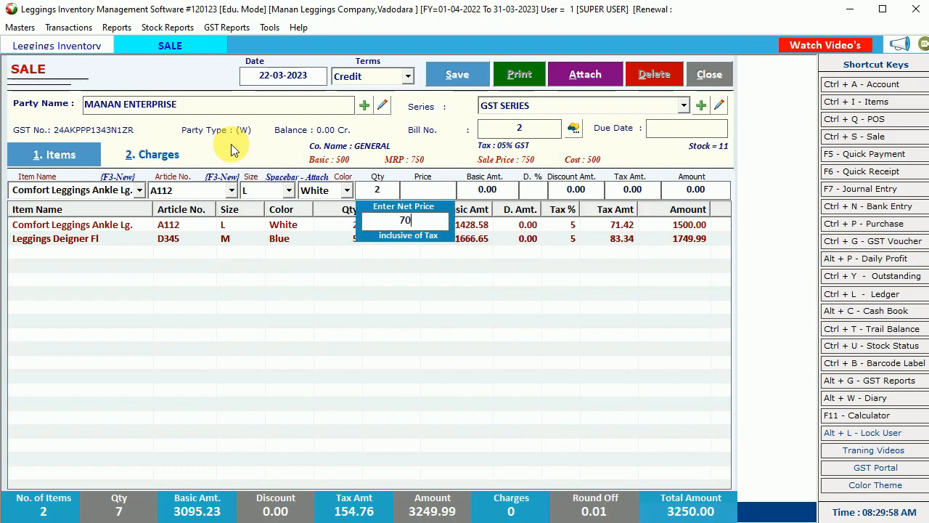
pyautogui.write('0')
pyautogui.press('Return')
pyautogui.press('Return')
pyautogui.press('Return')
pyautogui.press('Return')
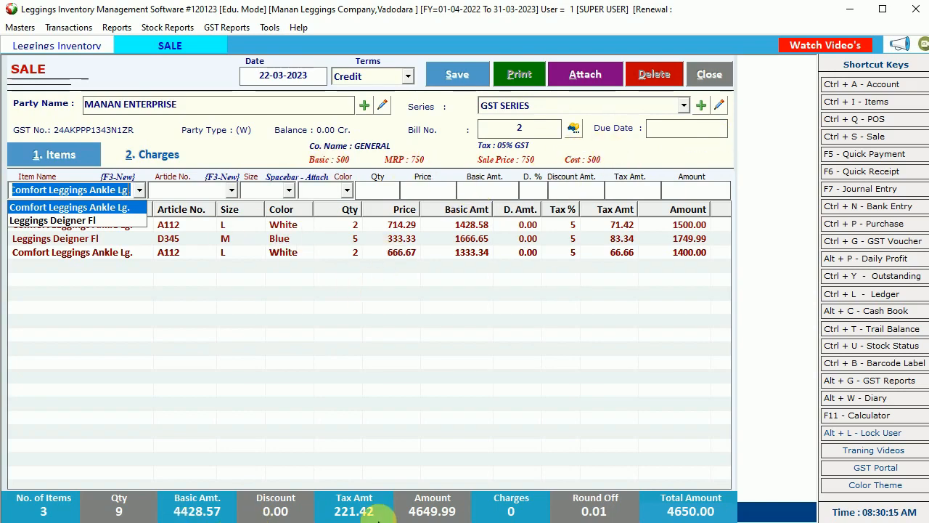
pyautogui.click(402, 513)
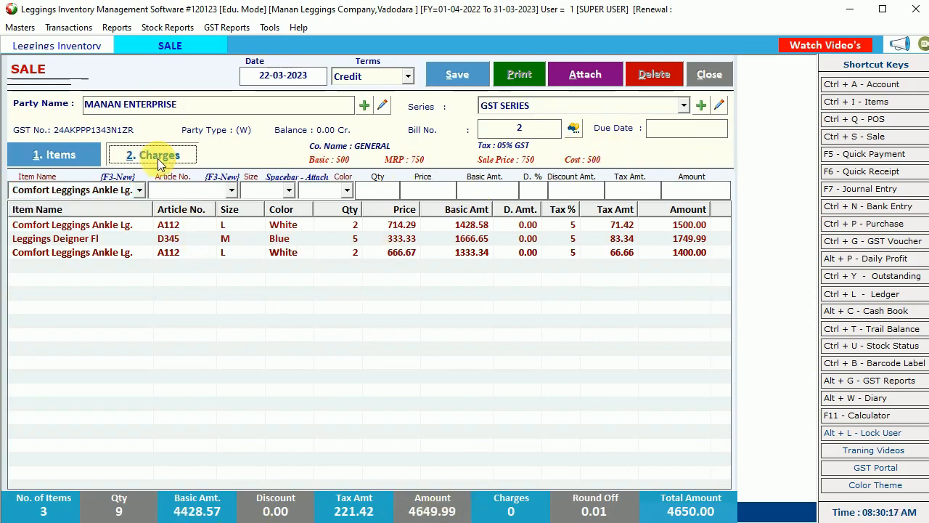
# - Add Frieght & Forwarding Charges on the sale's Charges tab
pyautogui.click(154, 154)
pyautogui.click(216, 206)
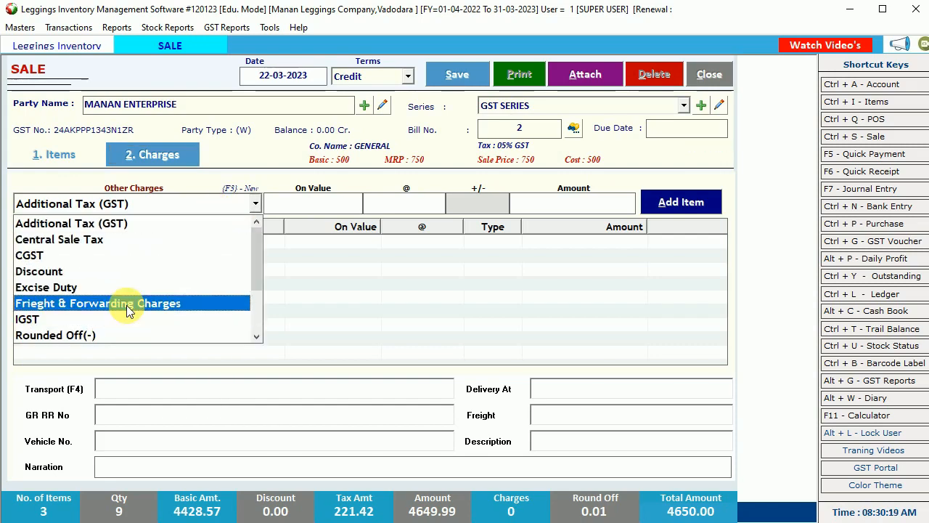
pyautogui.click(127, 303)
pyautogui.click(54, 156)
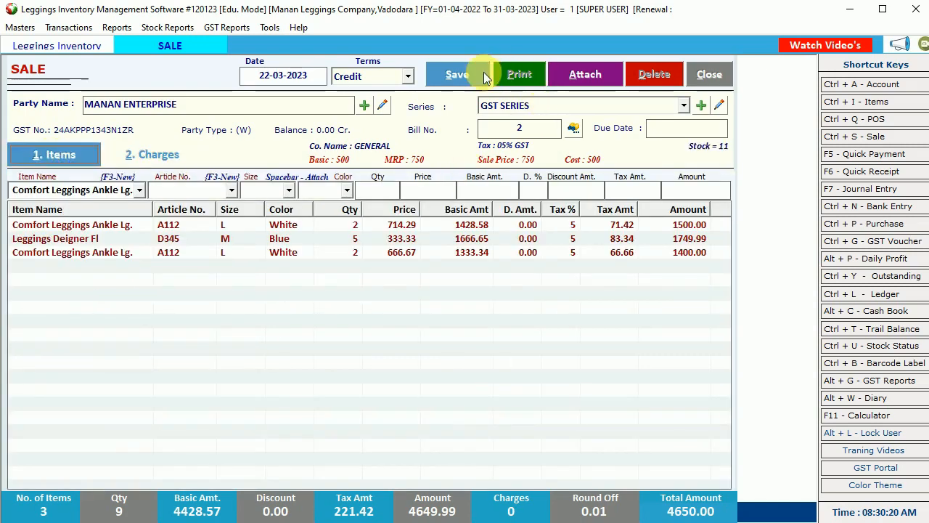
# - Save the sale invoice, accept printing, and choose the Sales Invoice Half A4 format
pyautogui.click(466, 72)
pyautogui.click(511, 312)
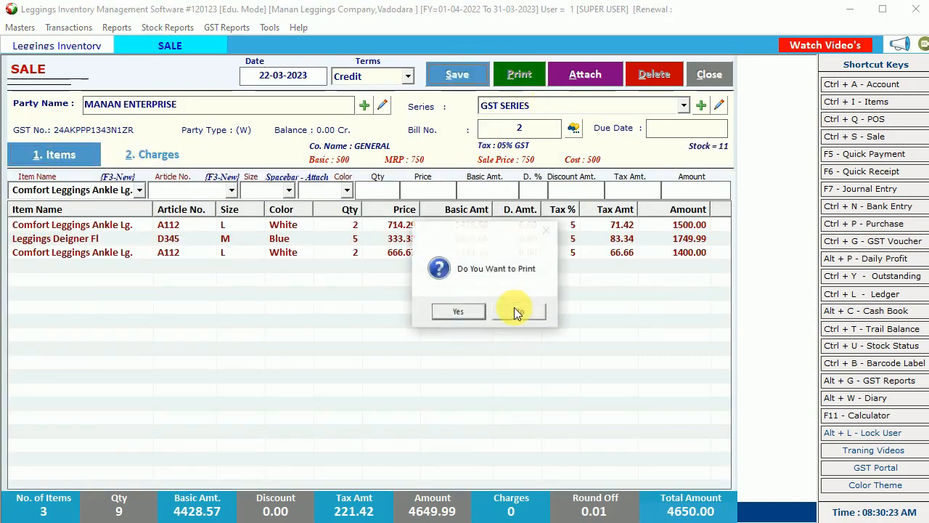
pyautogui.click(476, 311)
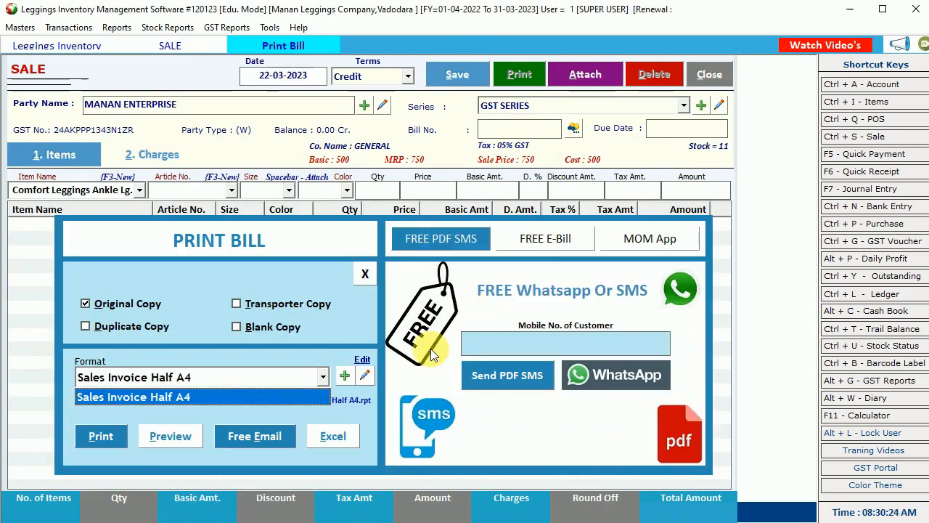
pyautogui.click(208, 396)
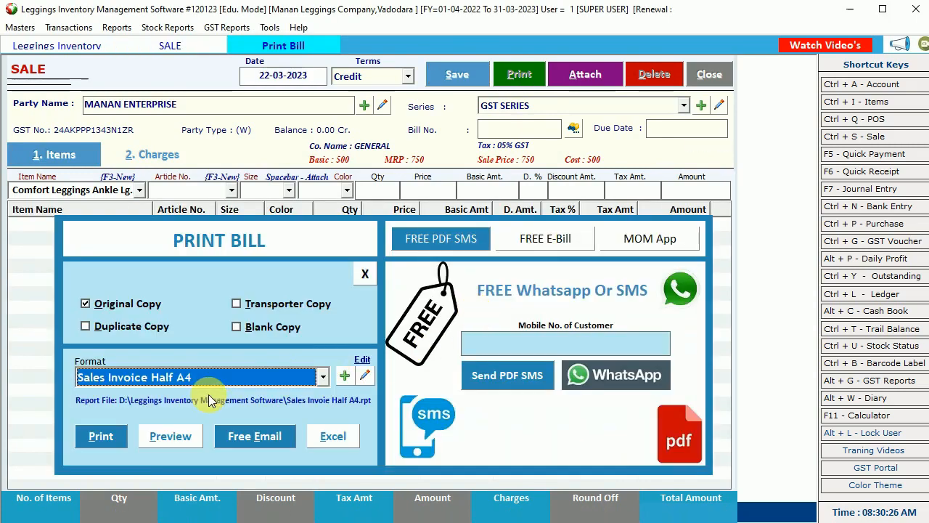
# - Preview invoice 2 and review its quantities, discounts, line amounts, totals and terms
pyautogui.click(174, 443)
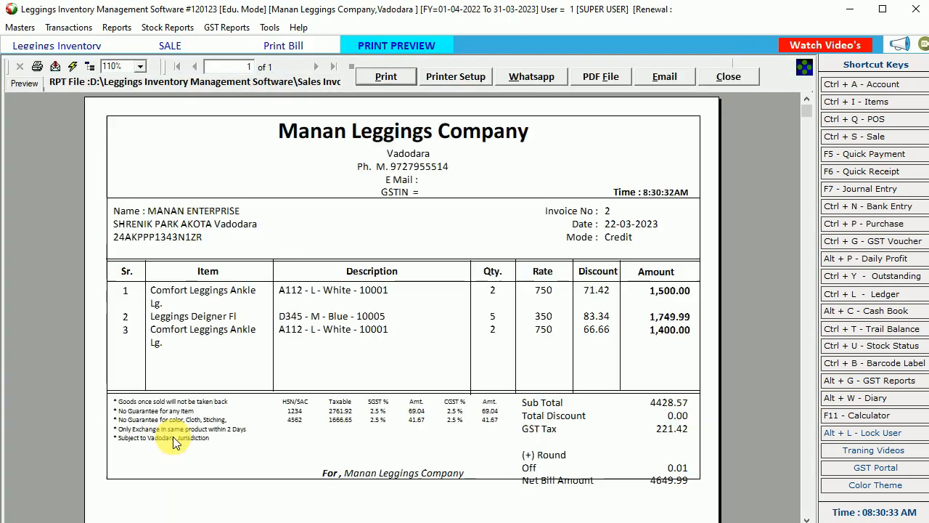
pyautogui.click(338, 287)
pyautogui.click(492, 291)
pyautogui.click(597, 292)
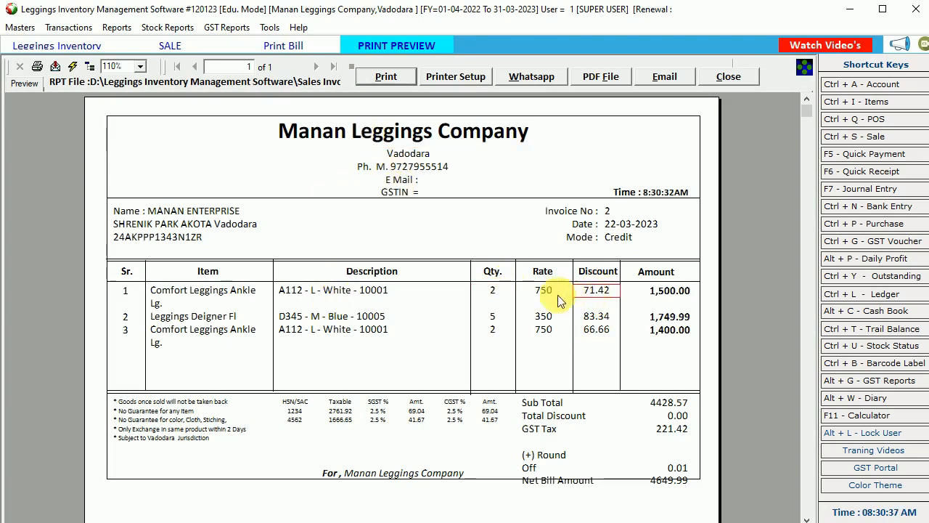
pyautogui.click(597, 316)
pyautogui.click(597, 329)
pyautogui.click(656, 292)
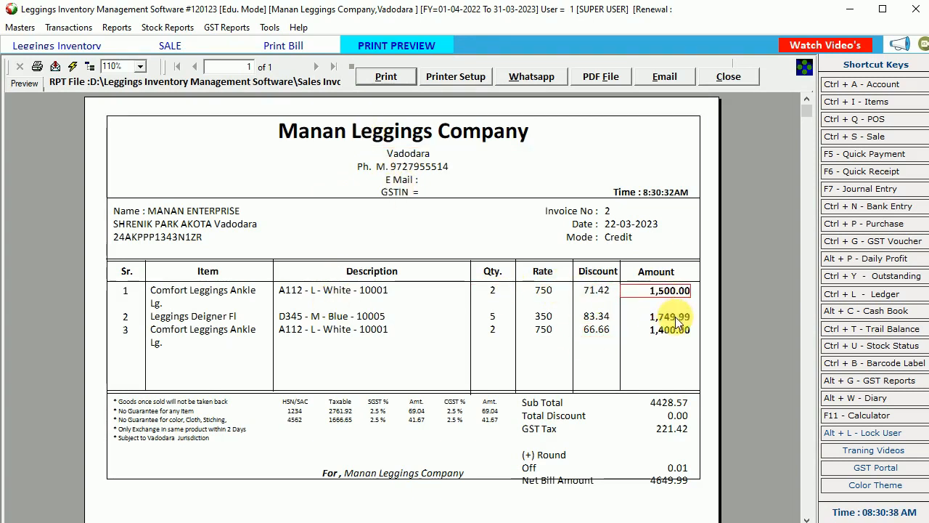
pyautogui.click(666, 317)
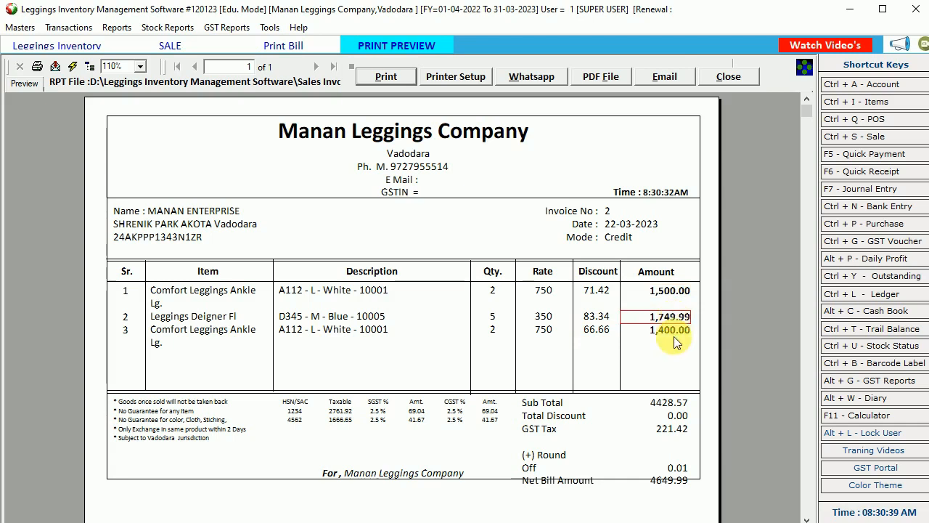
pyautogui.click(670, 416)
pyautogui.click(530, 464)
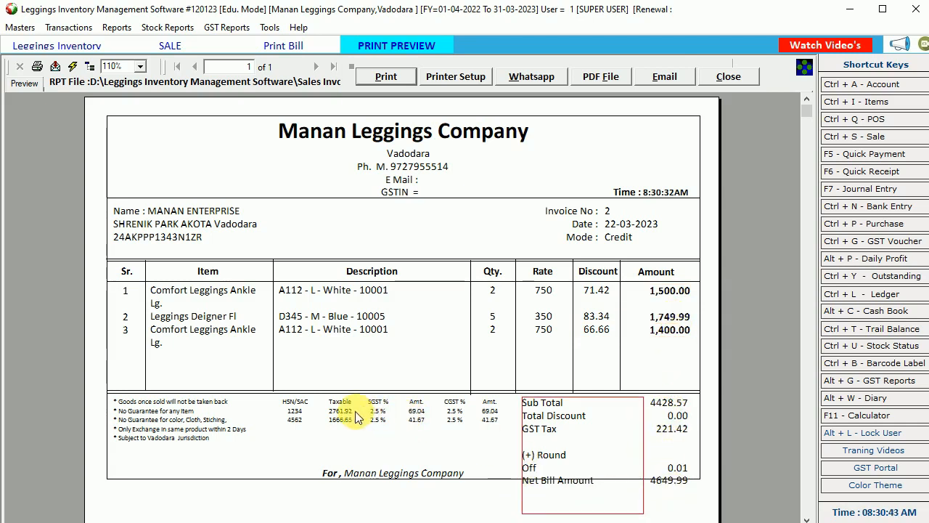
pyautogui.click(235, 408)
# - Close the invoice preview, the Print Bill dialog and the sale screen
pyautogui.click(748, 79)
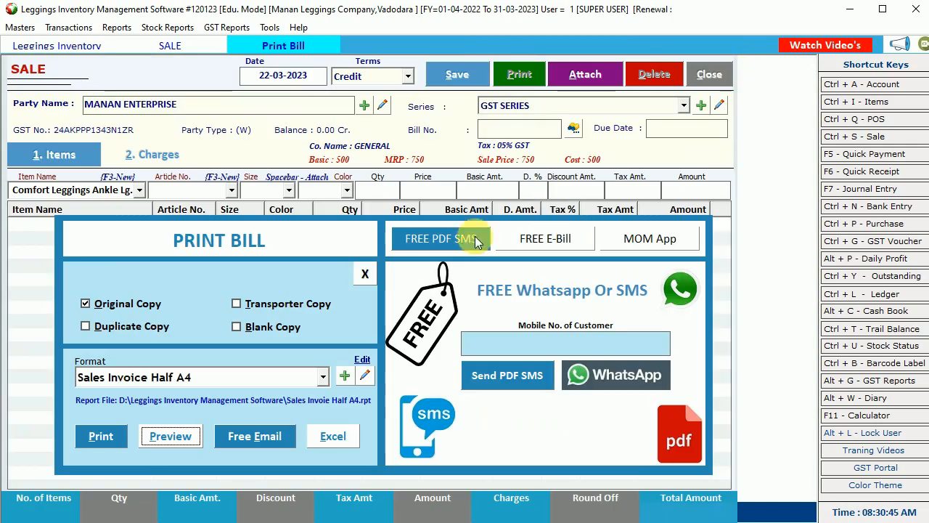
pyautogui.click(371, 276)
pyautogui.click(708, 76)
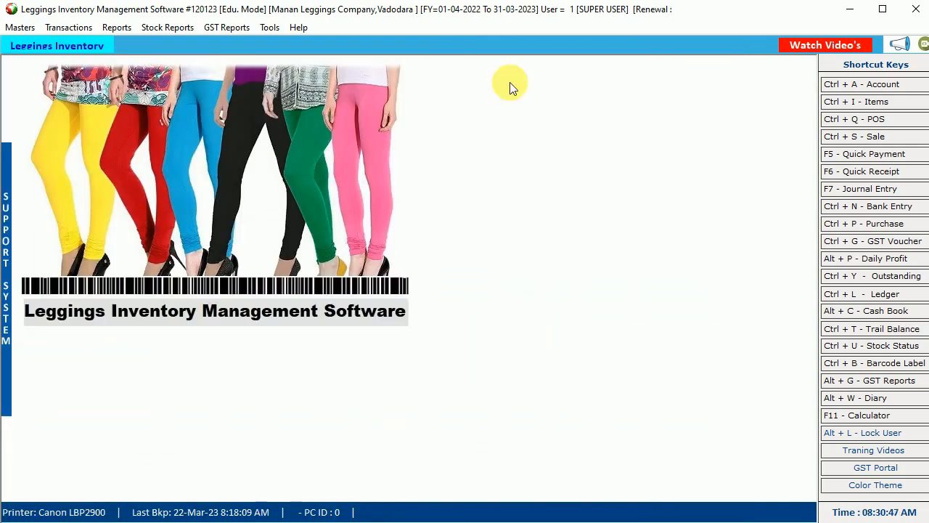
pyautogui.click(64, 27)
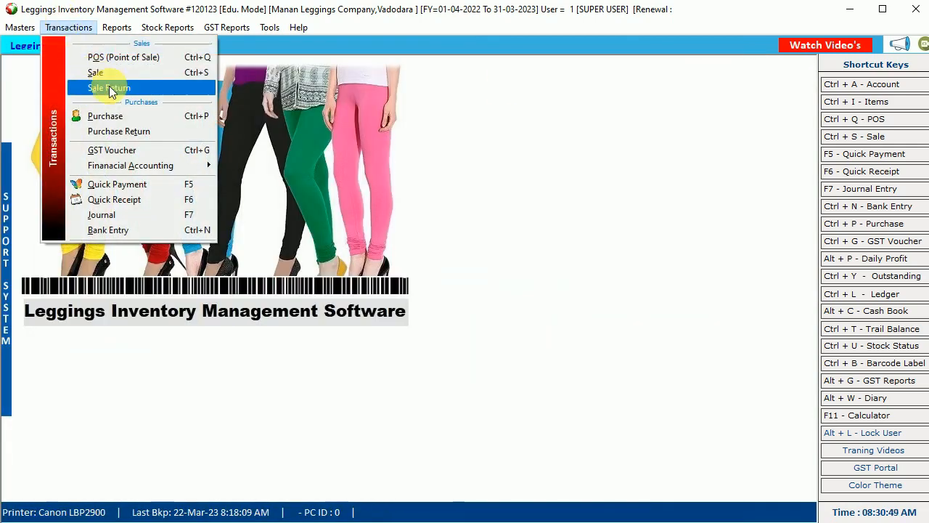
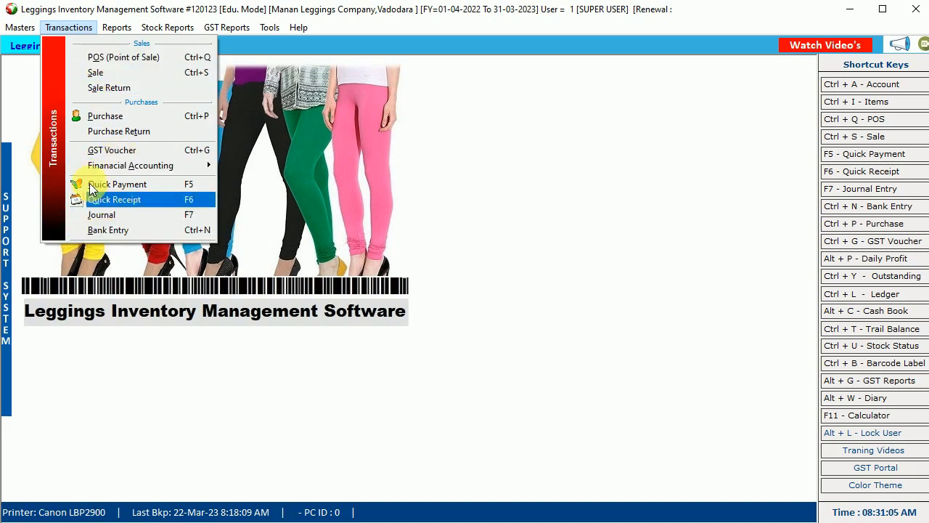
# - Browse the Transactions and Masters menus, then choose Reports > Sale Register - Detailed
pyautogui.click(17, 27)
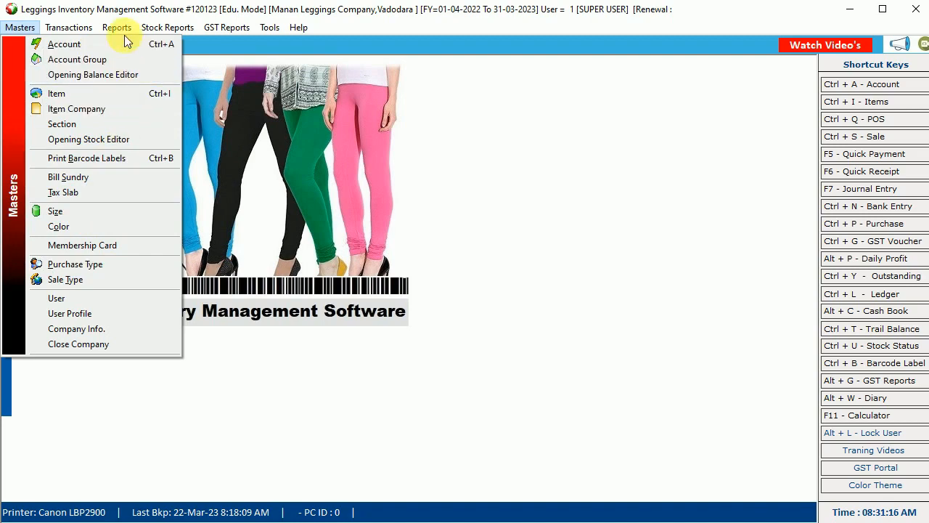
pyautogui.moveTo(117, 29)
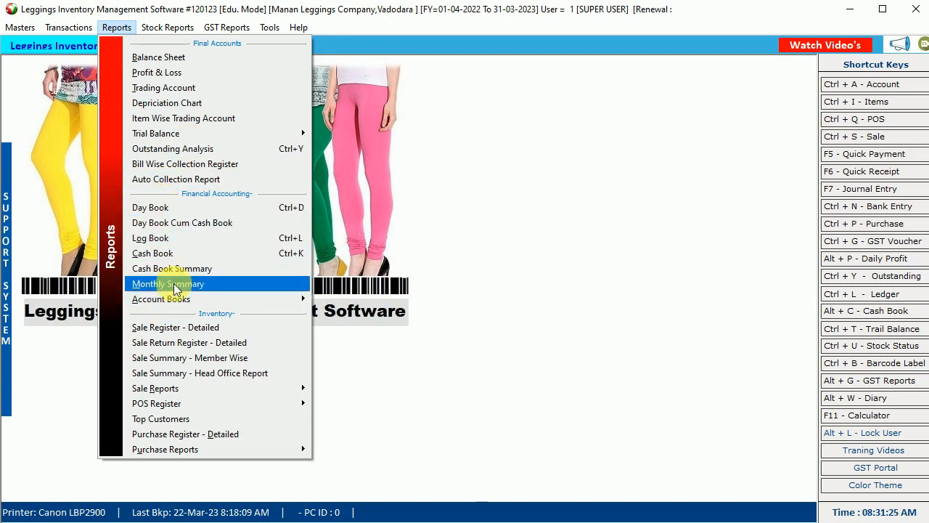
pyautogui.moveTo(180, 300)
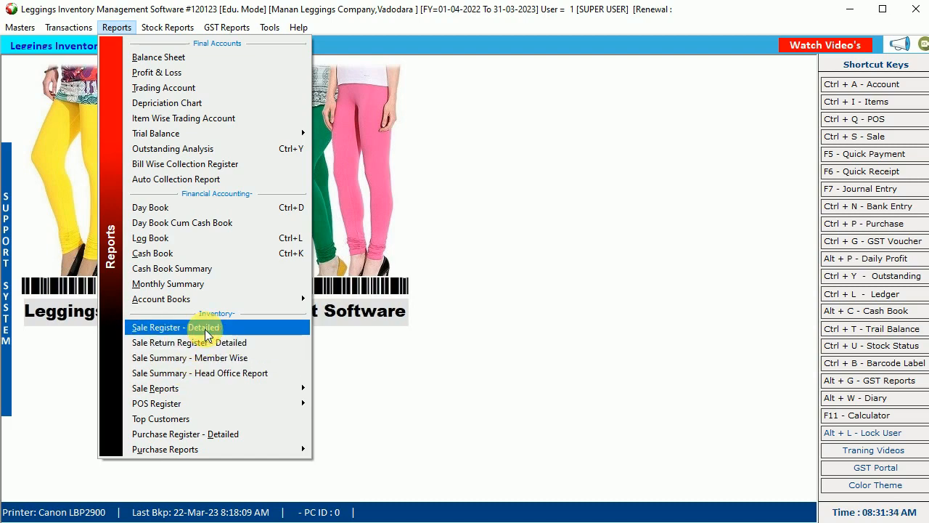
pyautogui.click(207, 333)
# - Show the 22-03-2023 sales, widen the Item column, filter by SizeName, and close the register
pyautogui.click(538, 81)
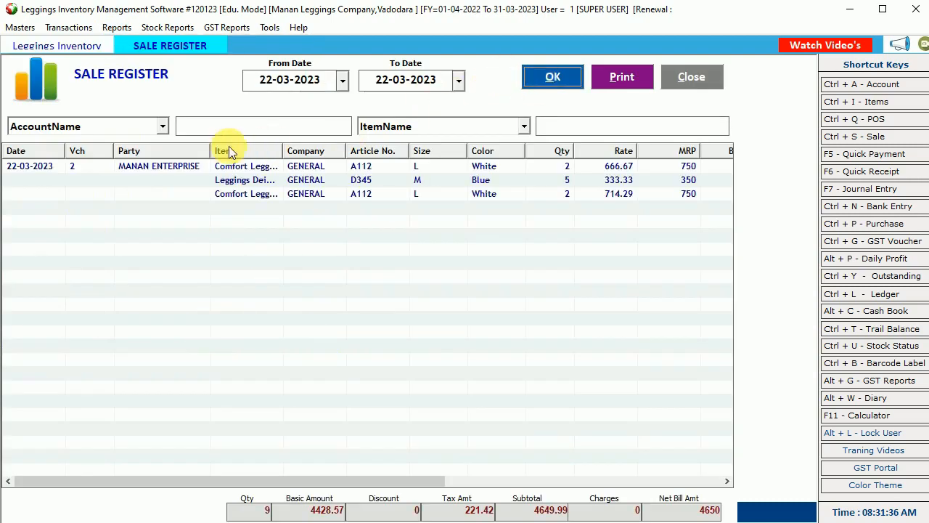
pyautogui.click(255, 166)
pyautogui.moveTo(287, 157); pyautogui.dragTo(349, 153)
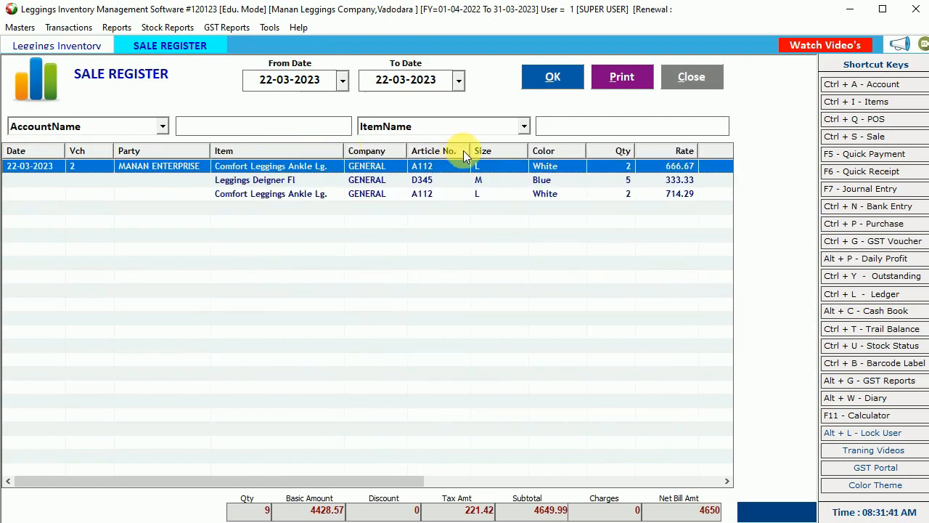
pyautogui.click(524, 127)
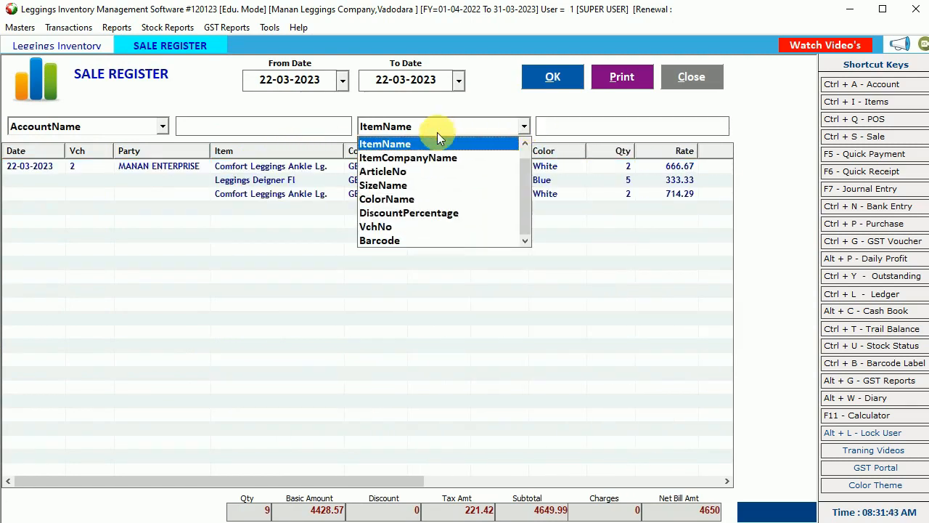
pyautogui.click(400, 185)
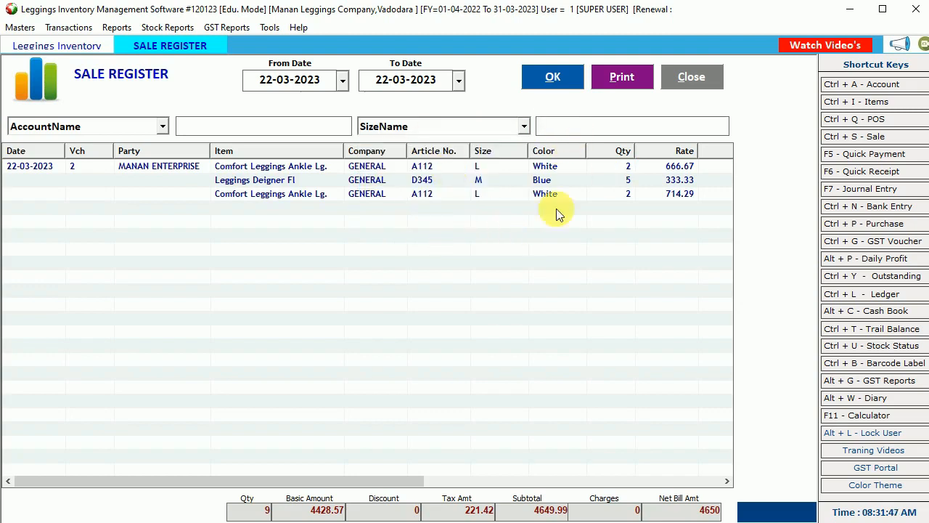
pyautogui.click(695, 81)
# - Browse the Sale Reports, POS Register and Purchase Reports lists, then open Stock Reports > Article Wise Stock
pyautogui.click(117, 27)
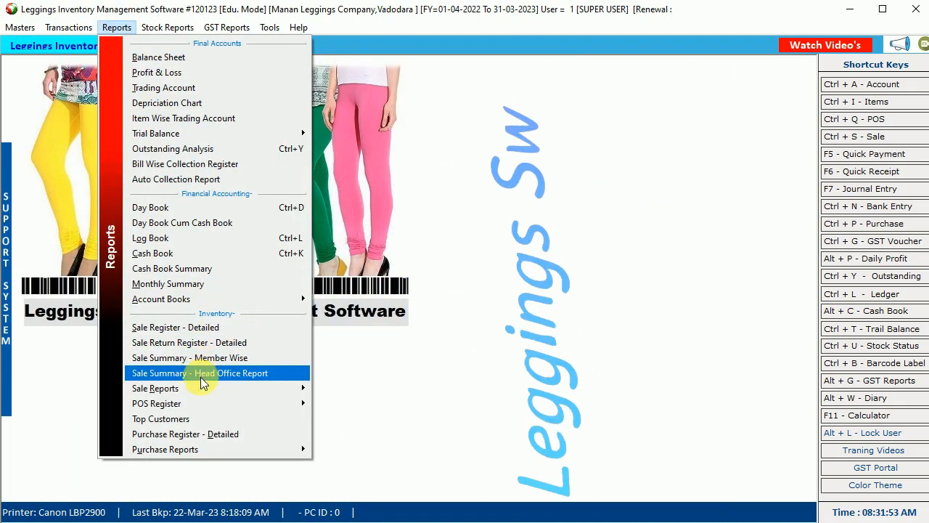
pyautogui.moveTo(205, 388)
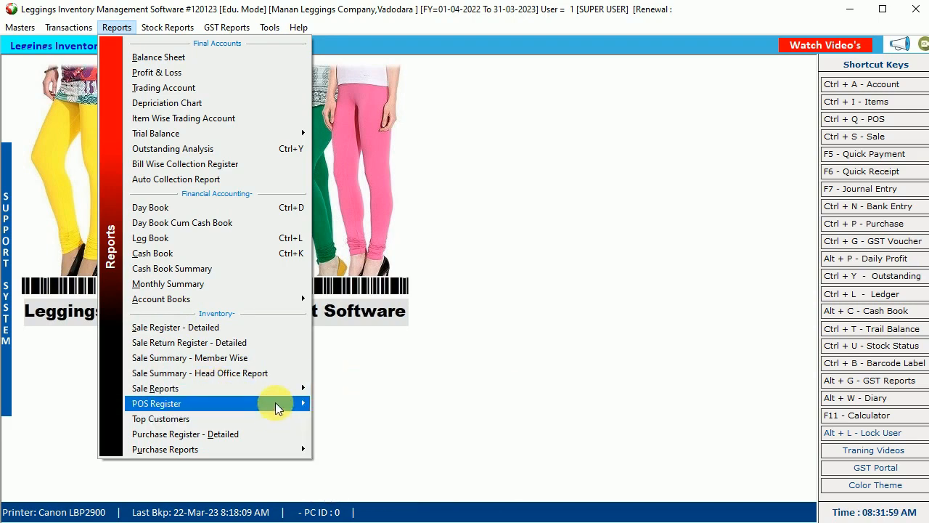
pyautogui.moveTo(275, 408)
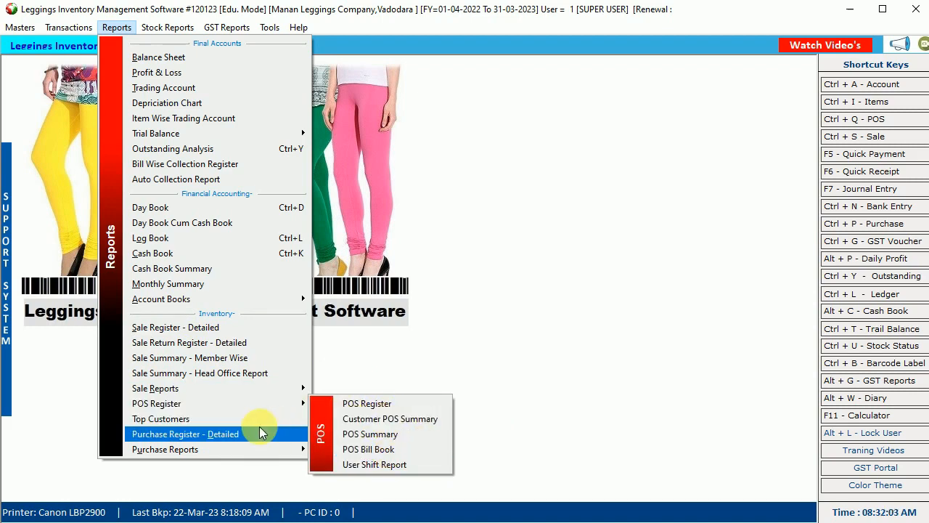
pyautogui.moveTo(262, 449)
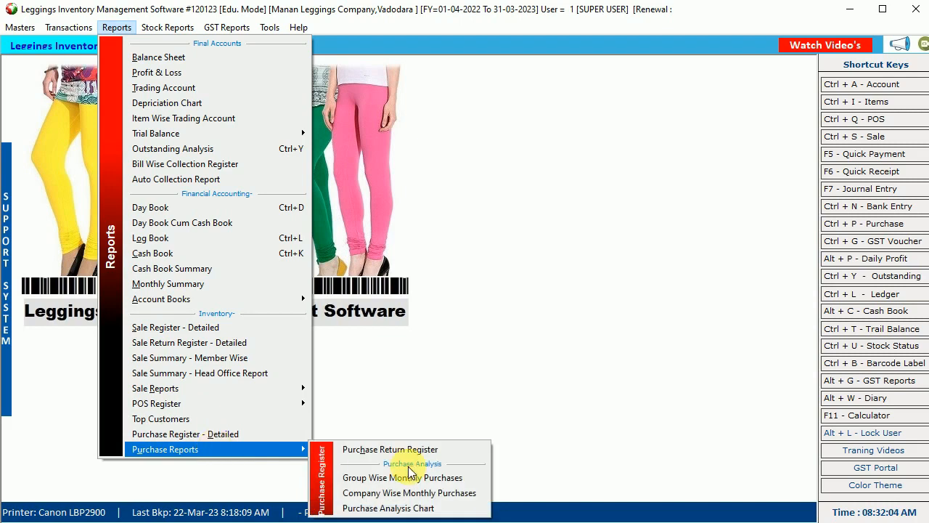
pyautogui.moveTo(174, 27)
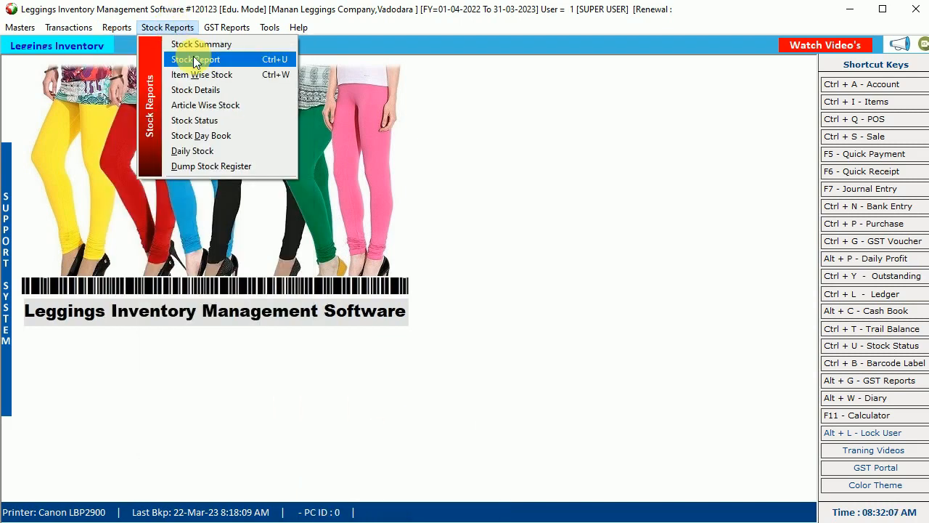
pyautogui.click(225, 106)
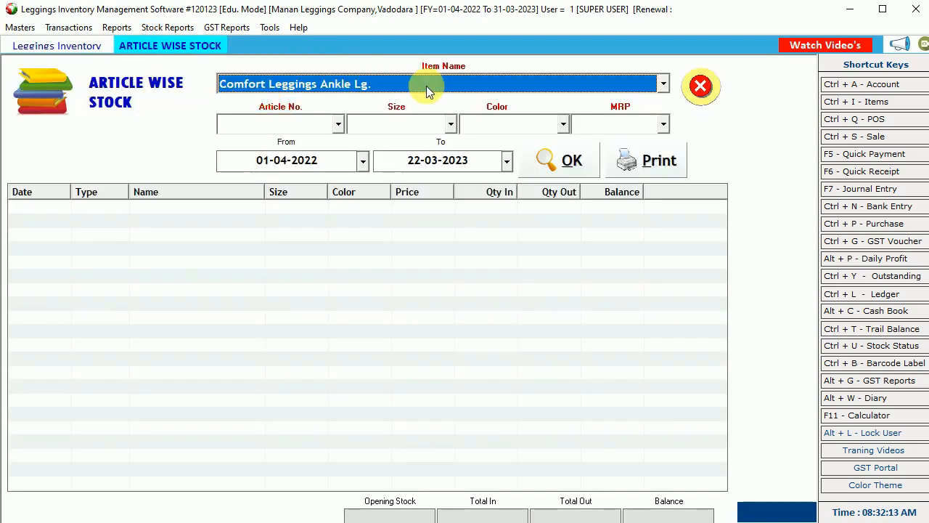
# - Confirm Comfort Leggings Ankle Lg. with all sizes and run the stock report
pyautogui.press('Return')
pyautogui.press('Return')
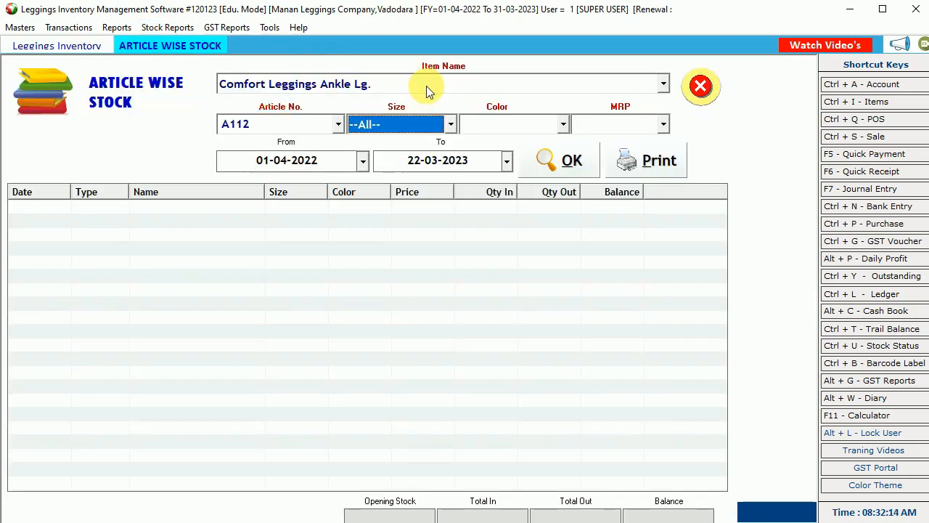
pyautogui.click(429, 137)
pyautogui.click(430, 125)
pyautogui.click(430, 125)
pyautogui.click(573, 163)
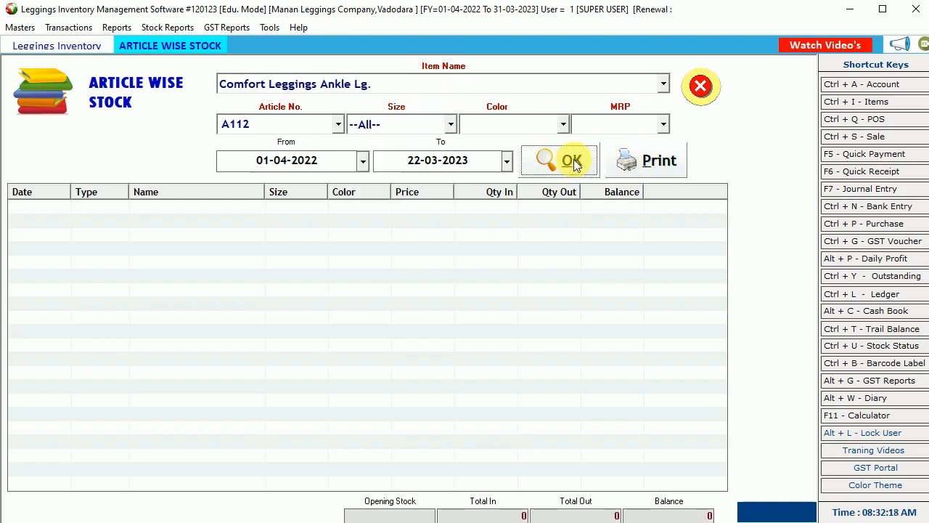
# - Rerun the article stock report limited to size L
pyautogui.click(426, 126)
pyautogui.click(383, 155)
pyautogui.press('Tab')
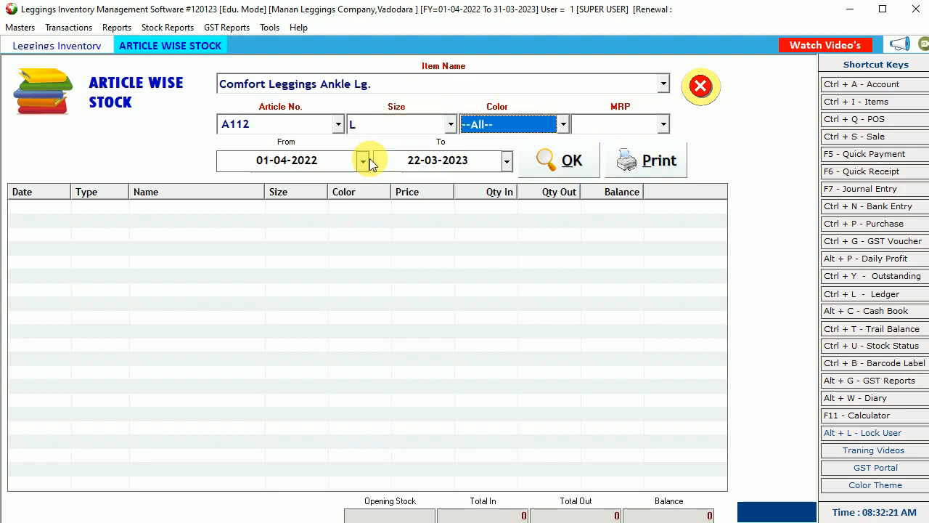
pyautogui.press('Tab')
pyautogui.press('Tab')
pyautogui.press('Tab')
pyautogui.press('Tab')
pyautogui.press('Return')
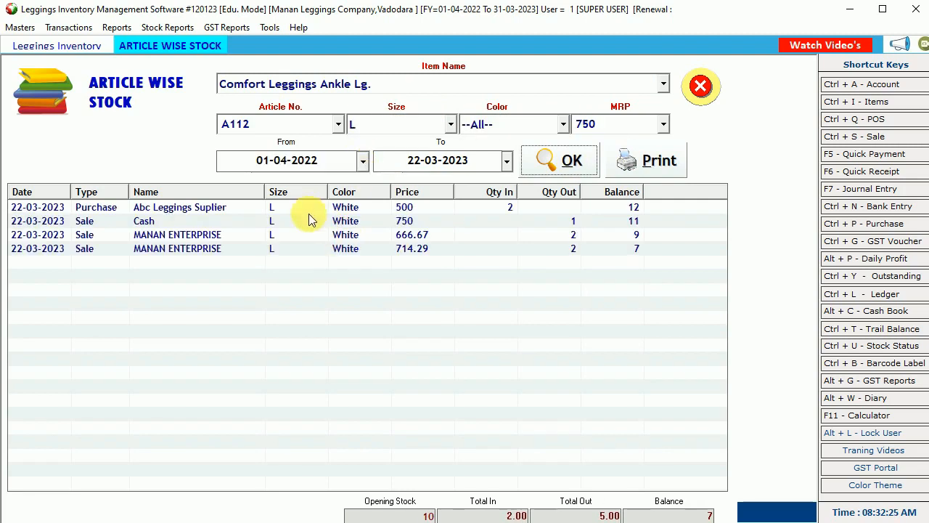
# - Switch the size filter back to --All-- and refresh the report
pyautogui.click(385, 126)
pyautogui.click(377, 144)
pyautogui.press('Tab')
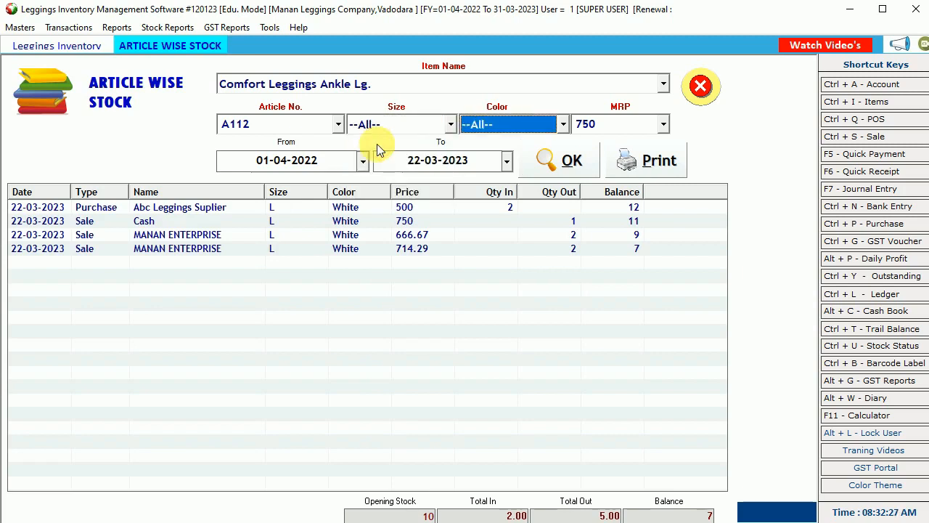
pyautogui.press('Tab')
pyautogui.press('Tab')
pyautogui.press('Tab')
pyautogui.press('Tab')
pyautogui.press('Return')
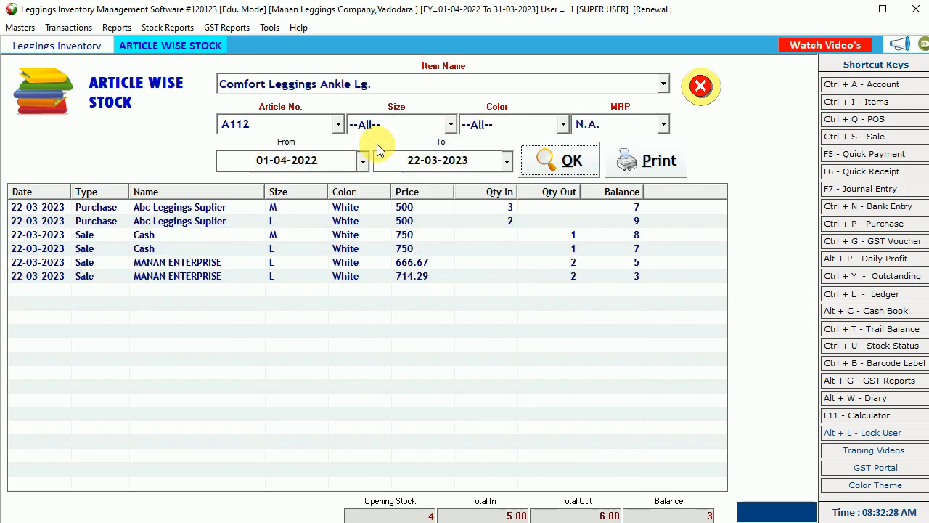
# - Keep all sizes and step through the start and end date fields
pyautogui.click(390, 129)
pyautogui.click(391, 128)
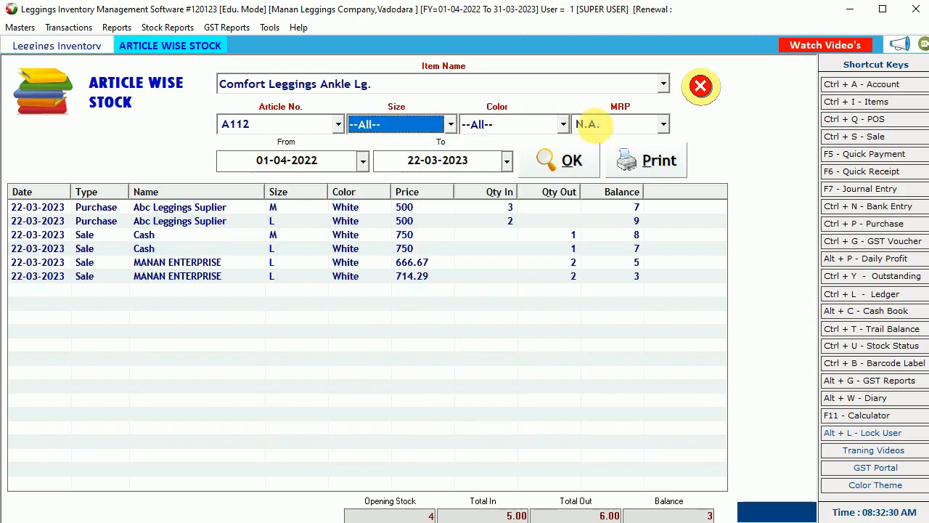
pyautogui.click(311, 160)
pyautogui.press('Tab')
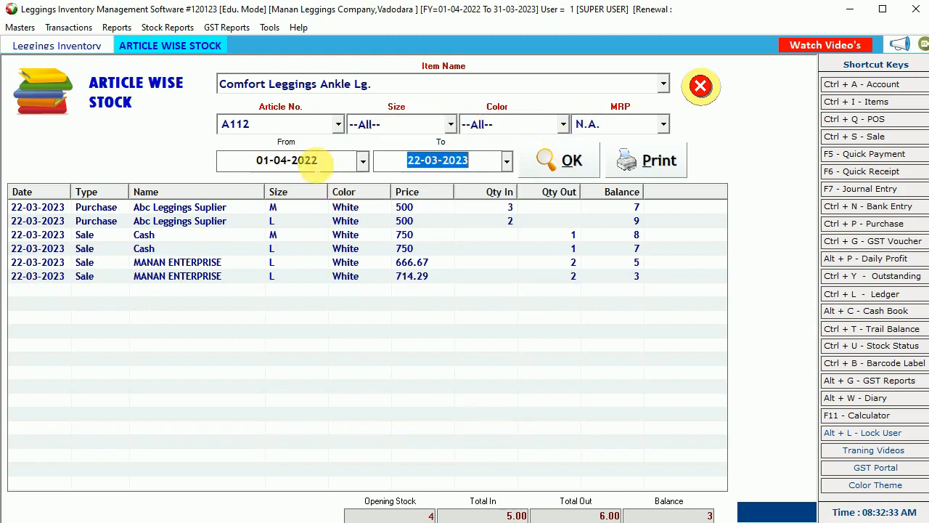
pyautogui.press('Tab')
# - Inspect the purchase entries, including size L, and the sale entries in the stock list
pyautogui.click(504, 208)
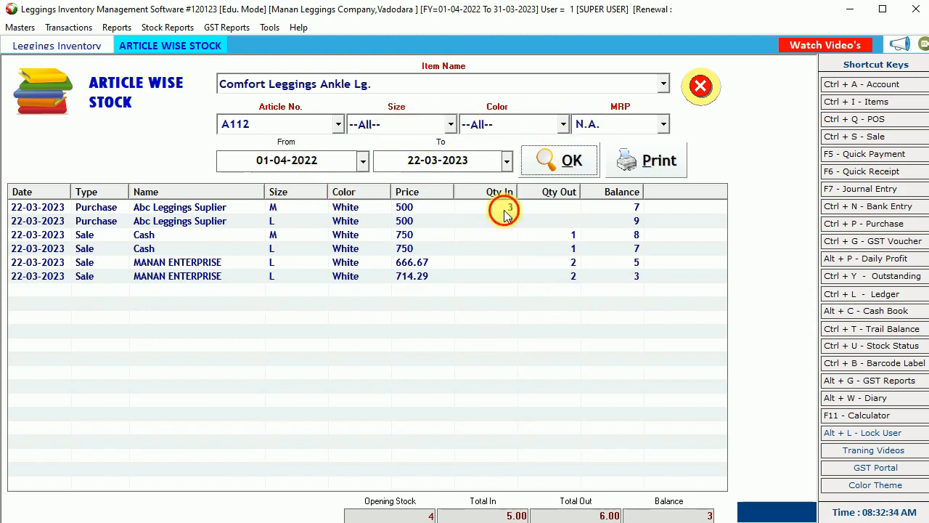
pyautogui.click(509, 220)
pyautogui.click(565, 249)
pyautogui.click(576, 262)
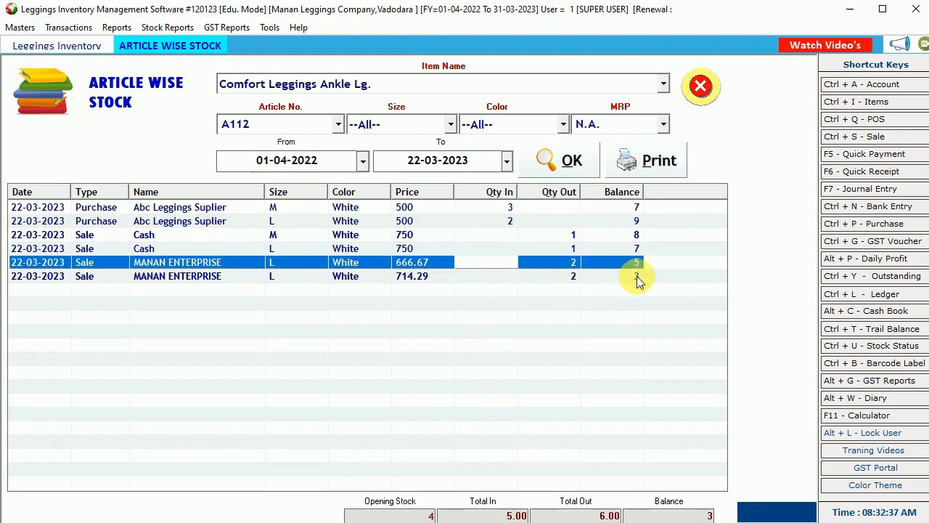
pyautogui.click(638, 278)
# - Keep all colours, narrow the size filter to L, and return to the article number
pyautogui.click(514, 125)
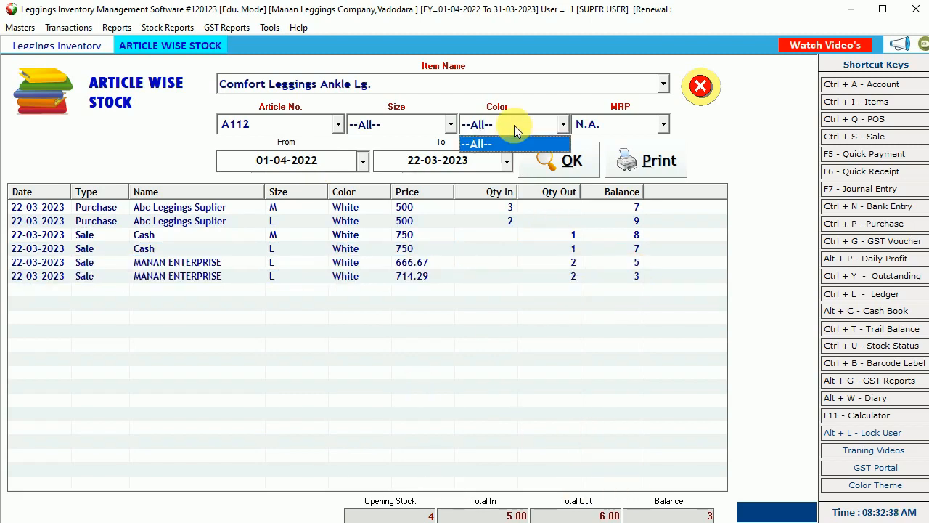
pyautogui.click(509, 143)
pyautogui.click(637, 125)
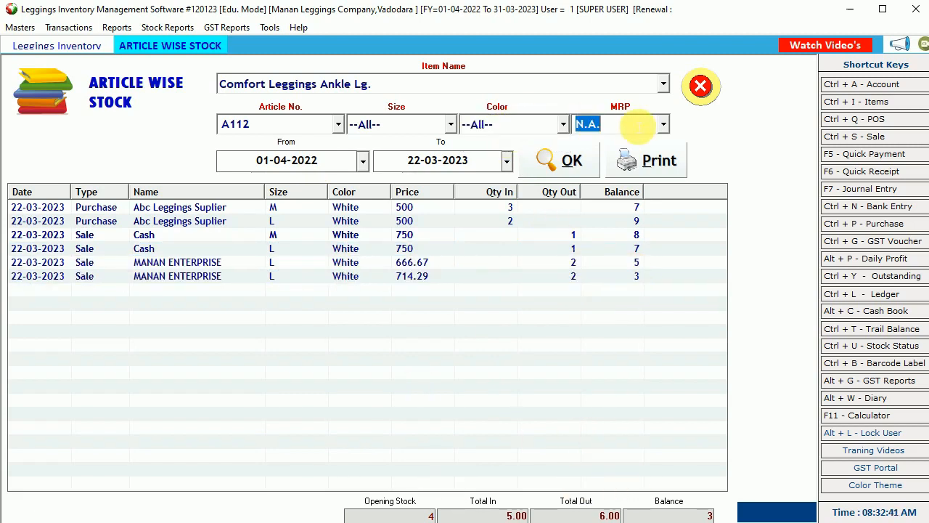
pyautogui.click(450, 124)
pyautogui.click(364, 156)
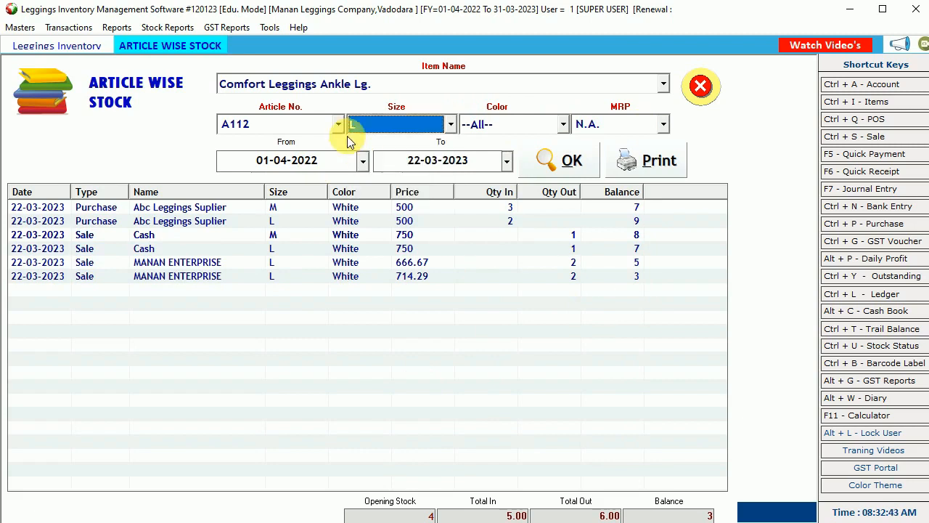
pyautogui.click(330, 124)
# - Switch to Leggings Deigner Fl (article D345), keep all sizes and colours, then close the report
pyautogui.click(308, 88)
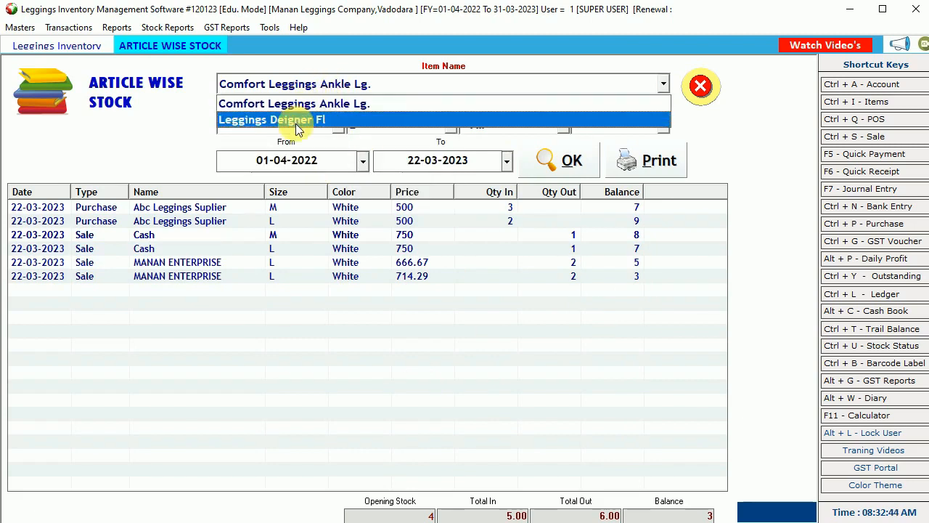
pyautogui.click(295, 122)
pyautogui.press('Return')
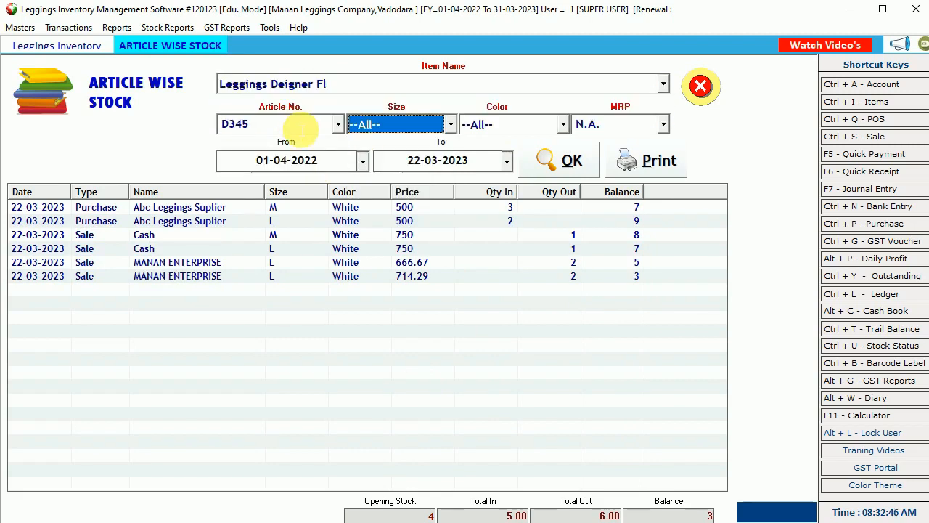
pyautogui.click(373, 129)
pyautogui.click(374, 130)
pyautogui.press('Return')
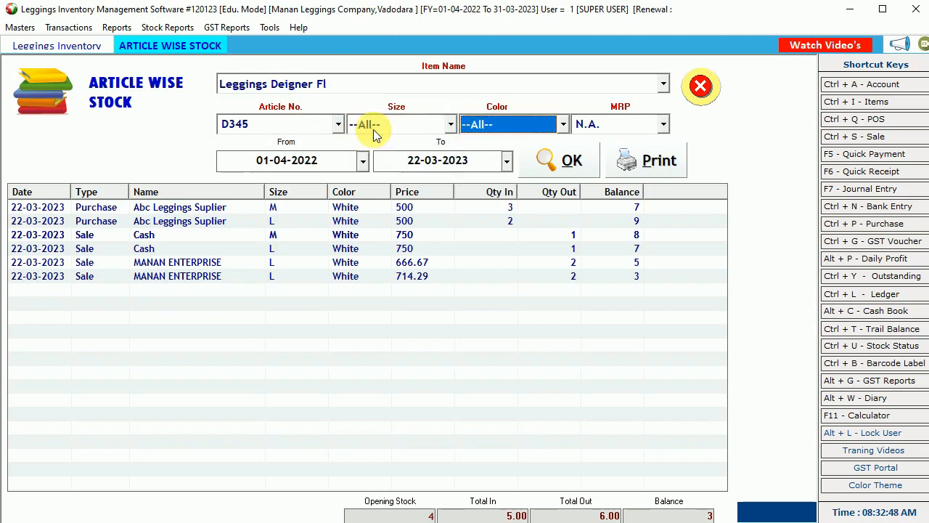
pyautogui.click(512, 132)
pyautogui.click(632, 131)
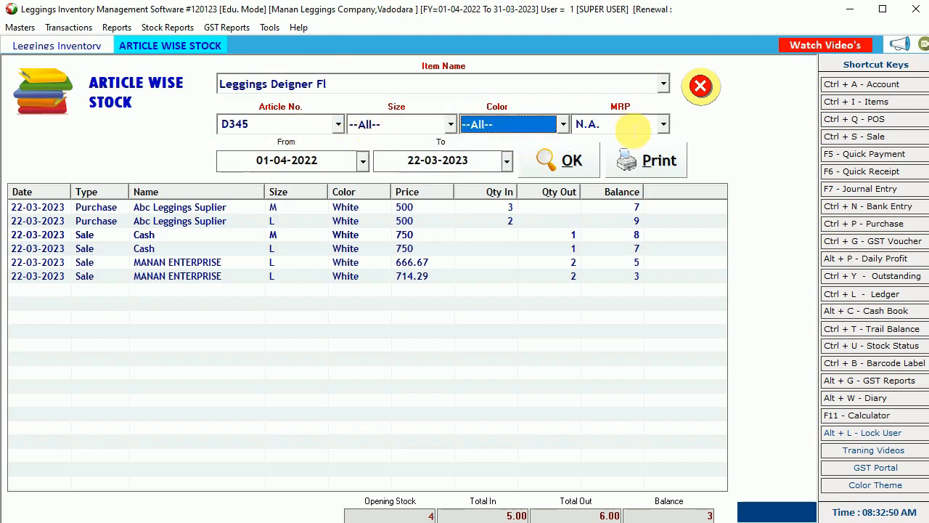
pyautogui.click(699, 86)
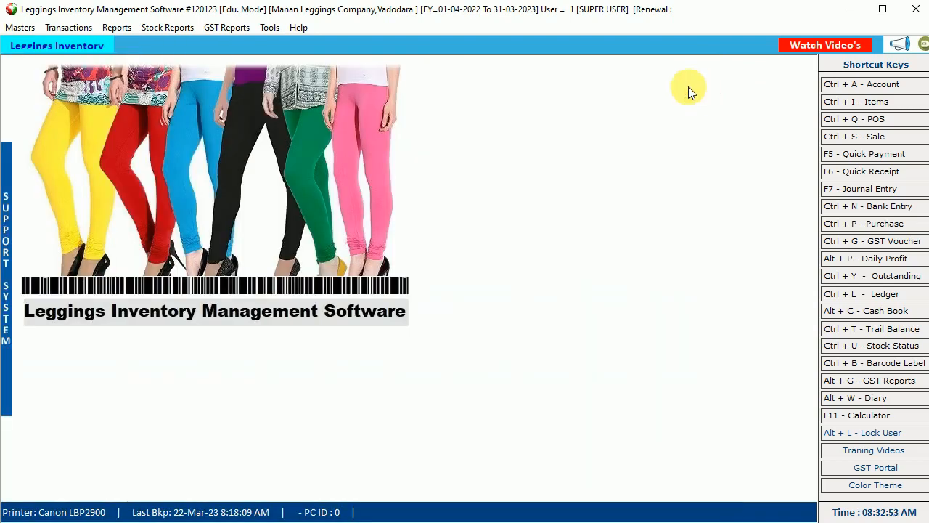
pyautogui.click(167, 27)
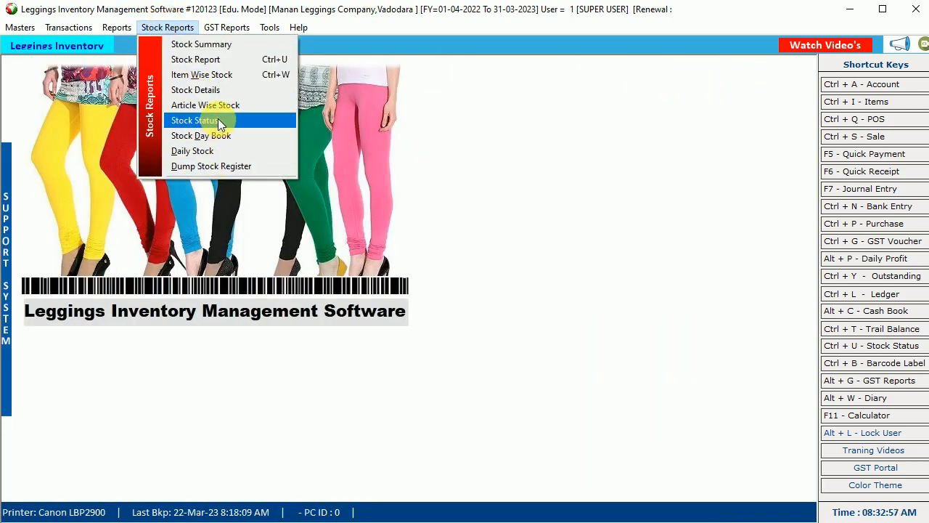
pyautogui.click(228, 89)
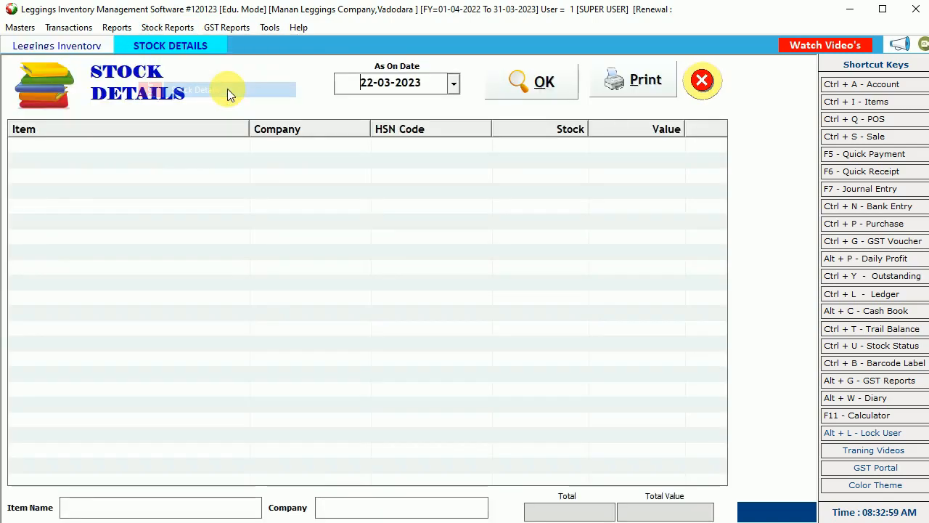
pyautogui.click(534, 82)
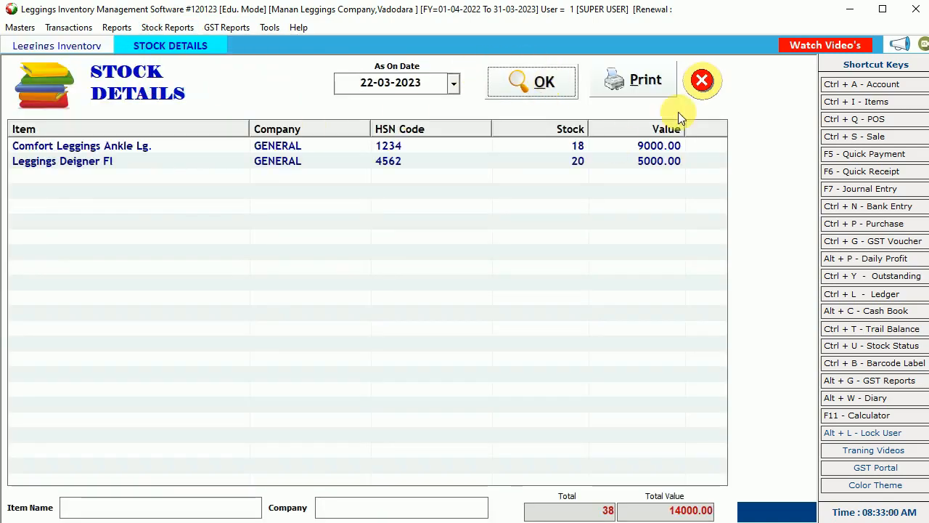
pyautogui.click(702, 79)
pyautogui.click(160, 32)
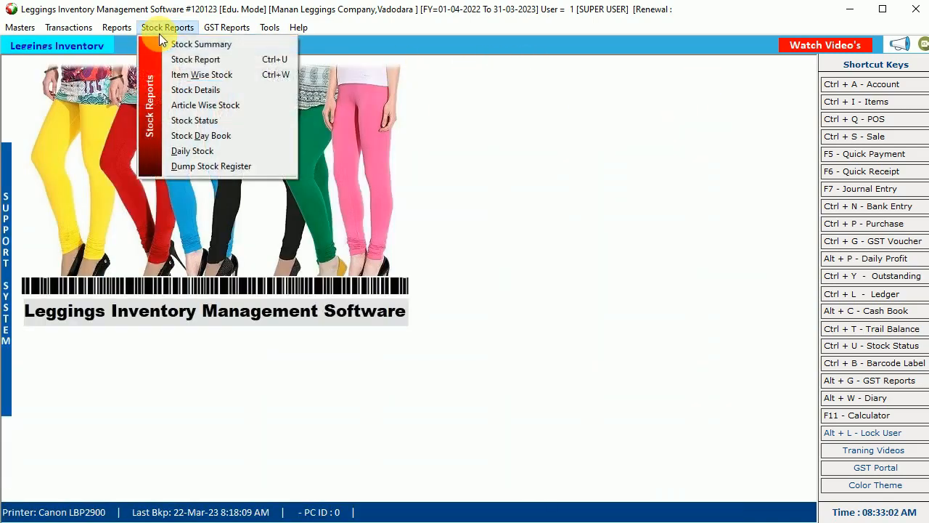
pyautogui.click(204, 59)
pyautogui.click(555, 83)
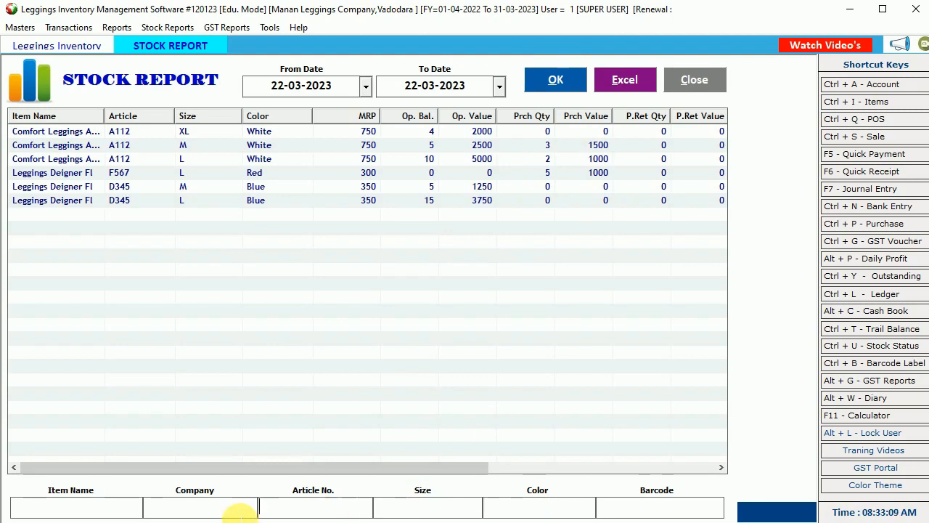
pyautogui.click(218, 511)
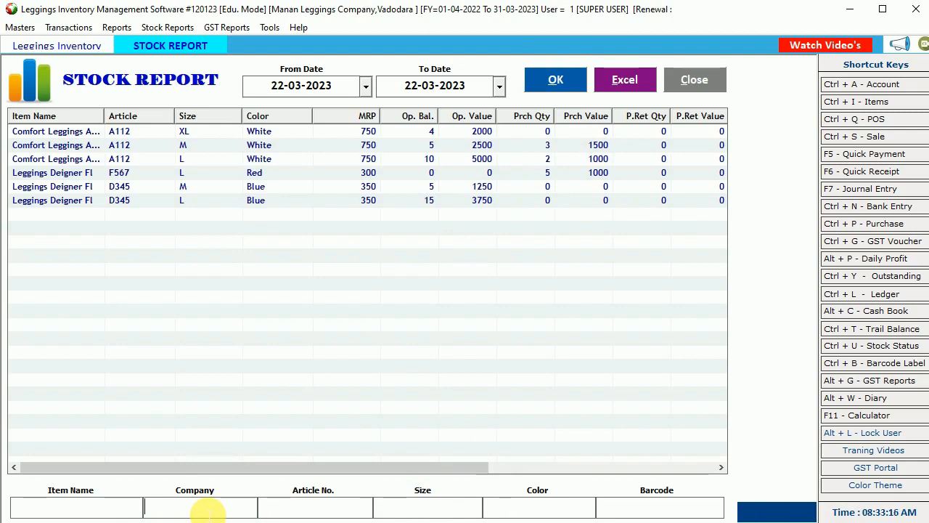
pyautogui.click(675, 78)
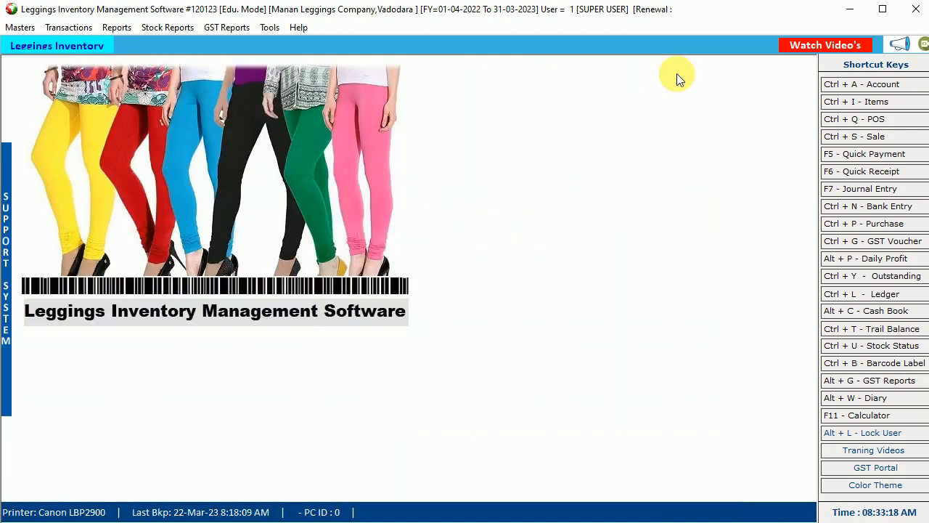
pyautogui.click(221, 28)
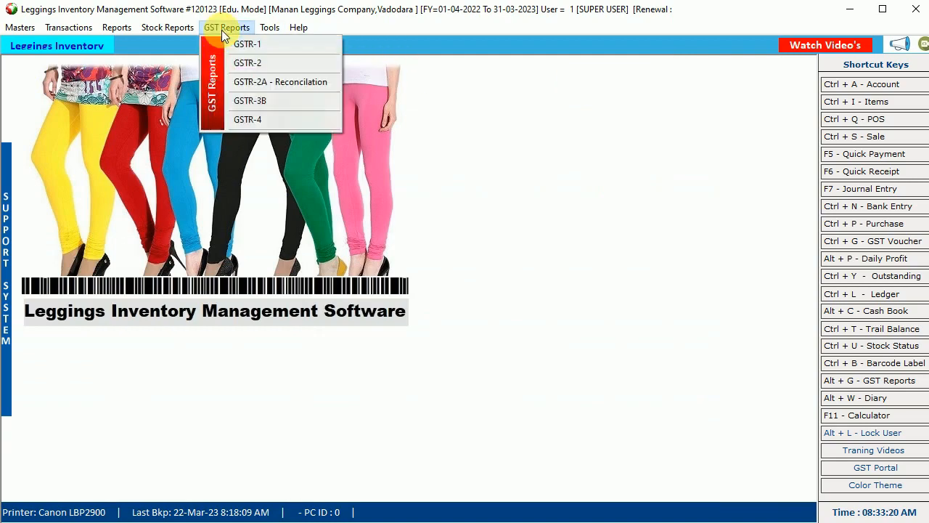
pyautogui.click(265, 45)
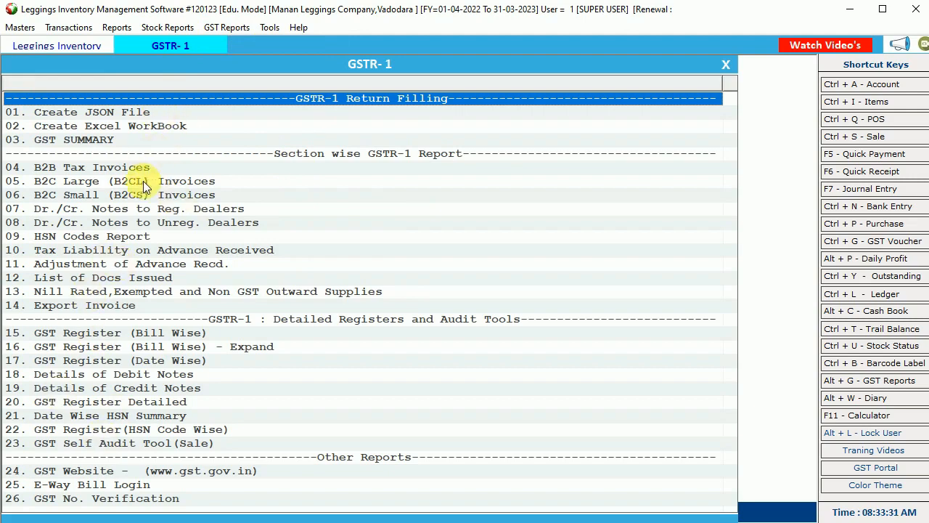
pyautogui.click(99, 126)
pyautogui.click(99, 125)
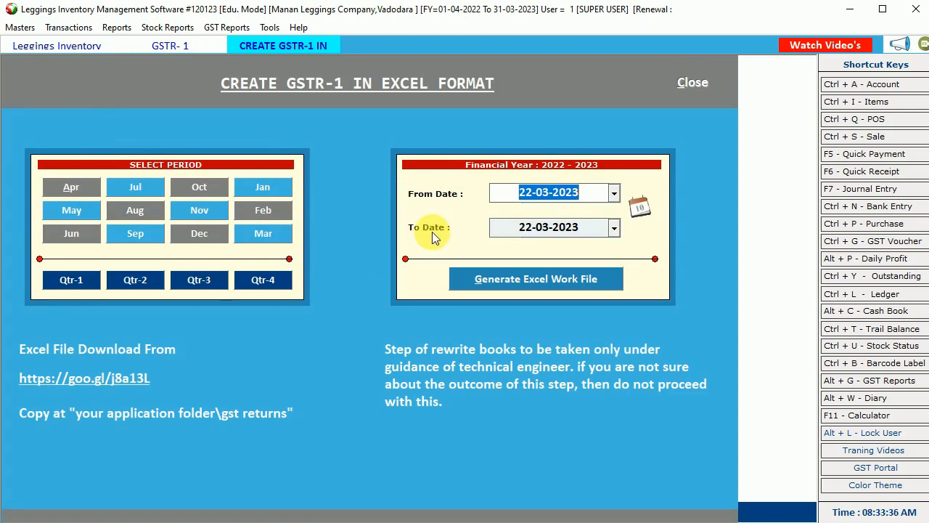
pyautogui.press('Escape')
pyautogui.press('Escape')
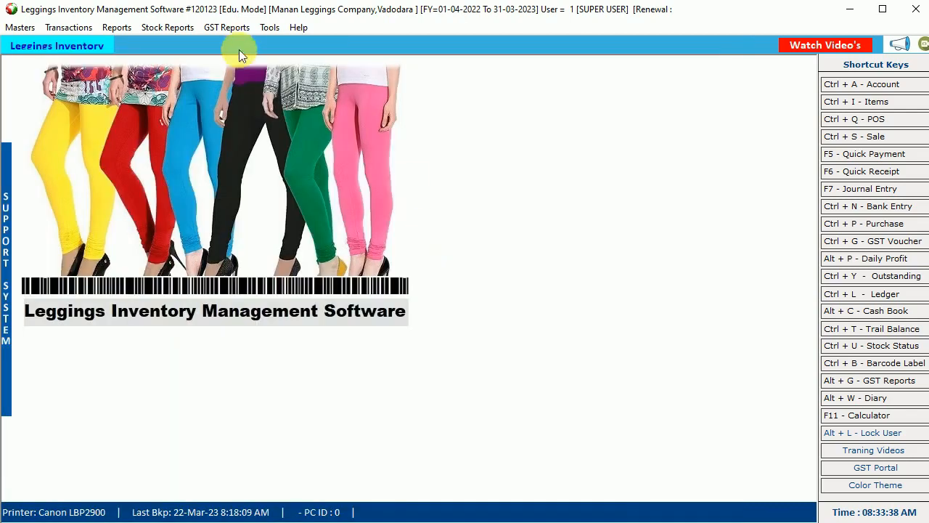
# - Open Tools > Options, keep Ask and Preview for quick sale printing, and toggle Show Article Detailed List
pyautogui.click(228, 28)
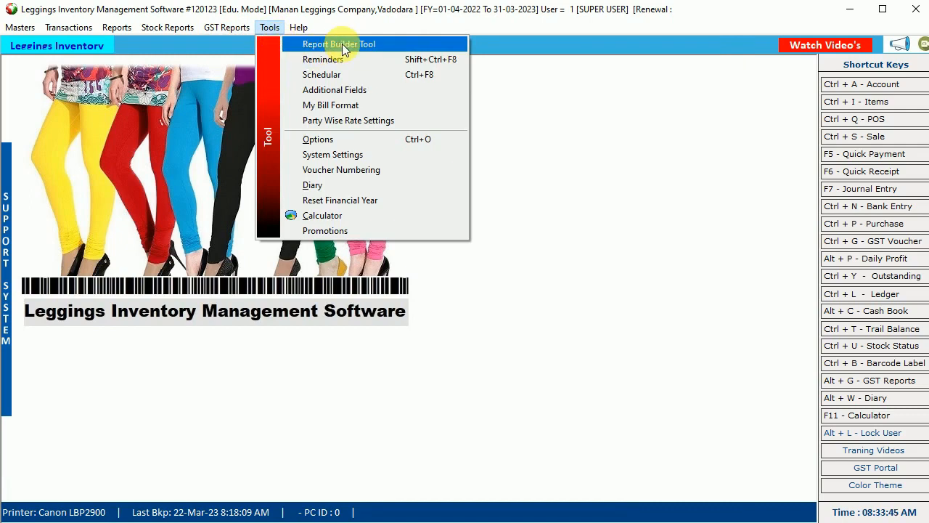
pyautogui.click(357, 137)
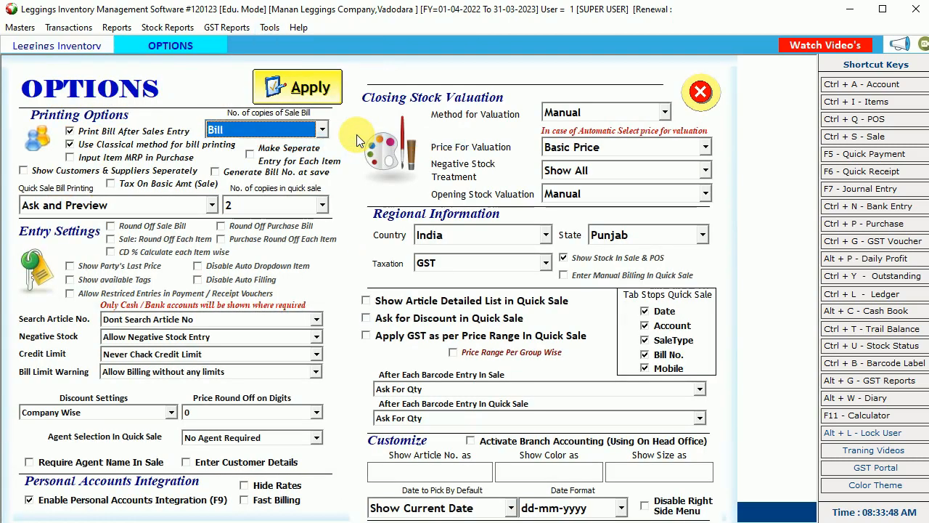
pyautogui.click(133, 208)
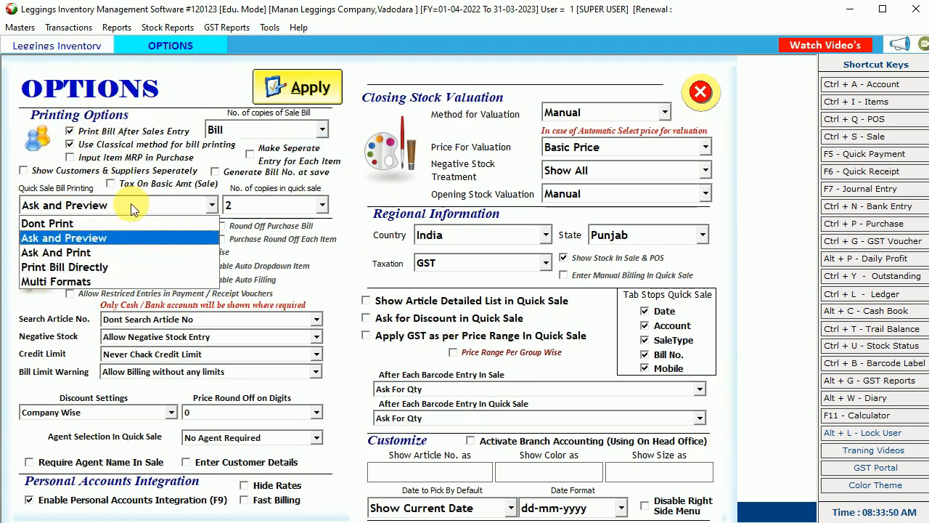
pyautogui.click(78, 239)
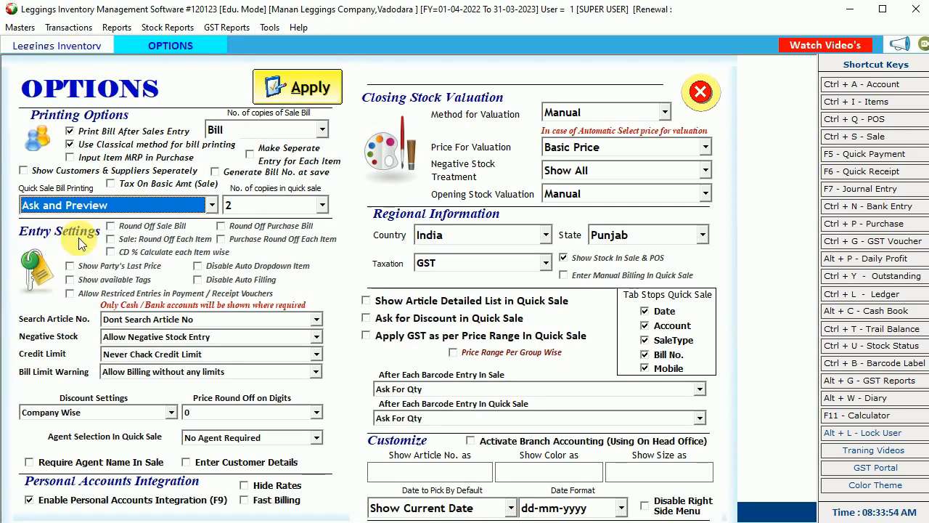
pyautogui.click(449, 304)
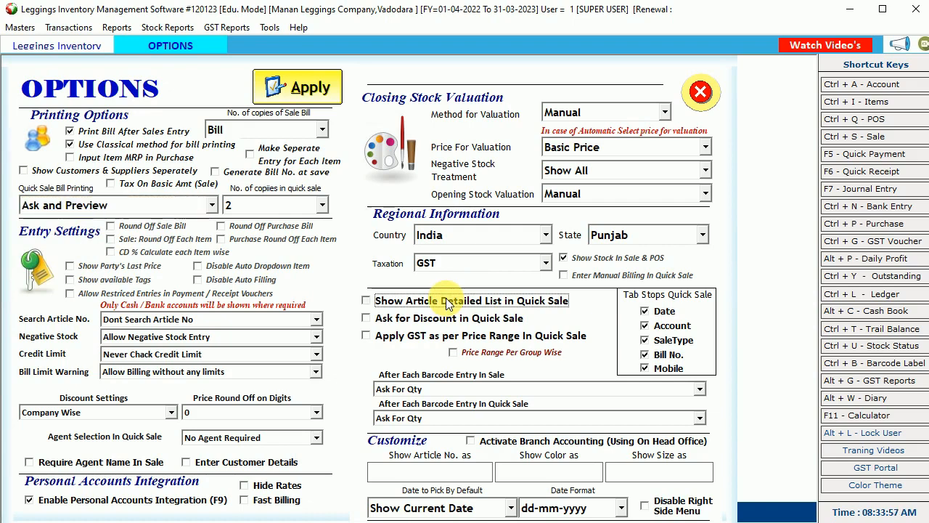
pyautogui.click(446, 305)
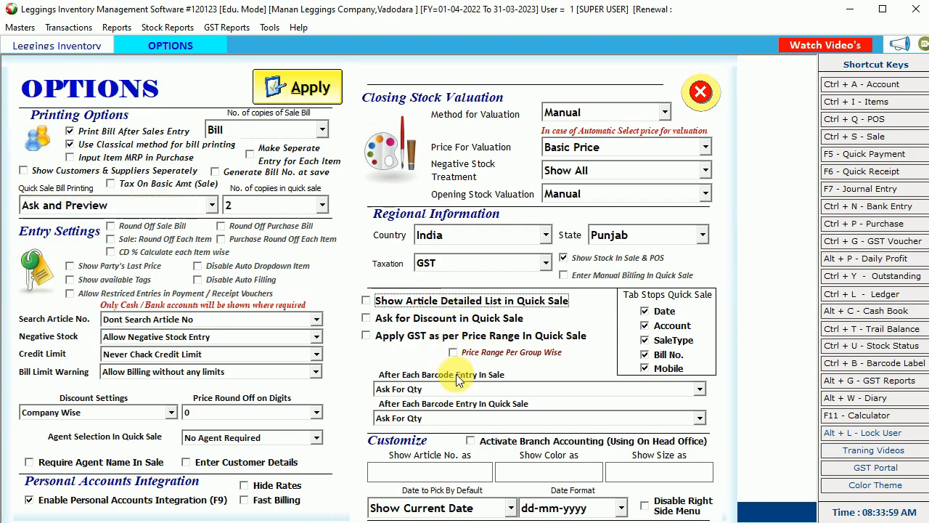
pyautogui.click(432, 478)
# - Enter labels FGSDFG, SDGFSDFG and ADFSDF for article number, colour and size
pyautogui.write('FGSDFG')
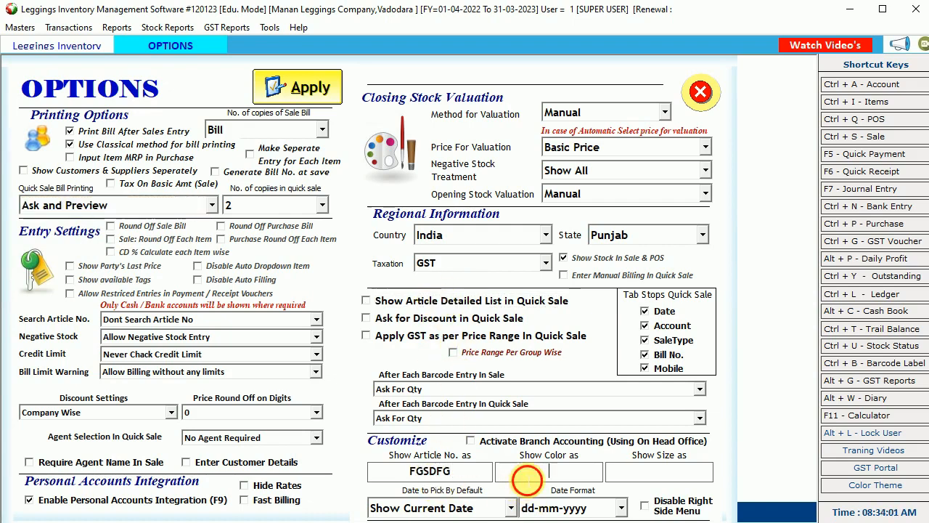
pyautogui.click(525, 472)
pyautogui.write('SDGFSDFG')
pyautogui.click(657, 472)
pyautogui.write('ADFSDF')
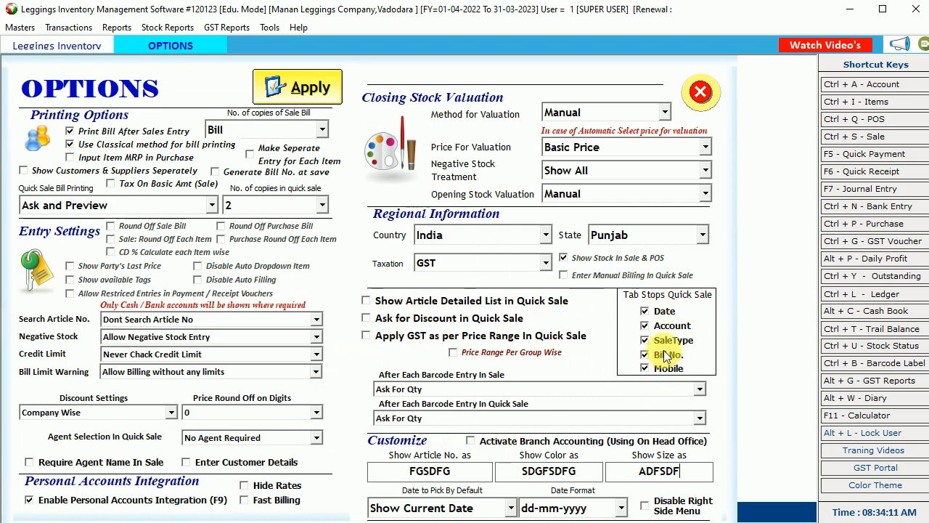
# - Keep SaleType in quick sale tab stops, allow negative stock, and never check credit limits
pyautogui.click(645, 340)
pyautogui.click(645, 340)
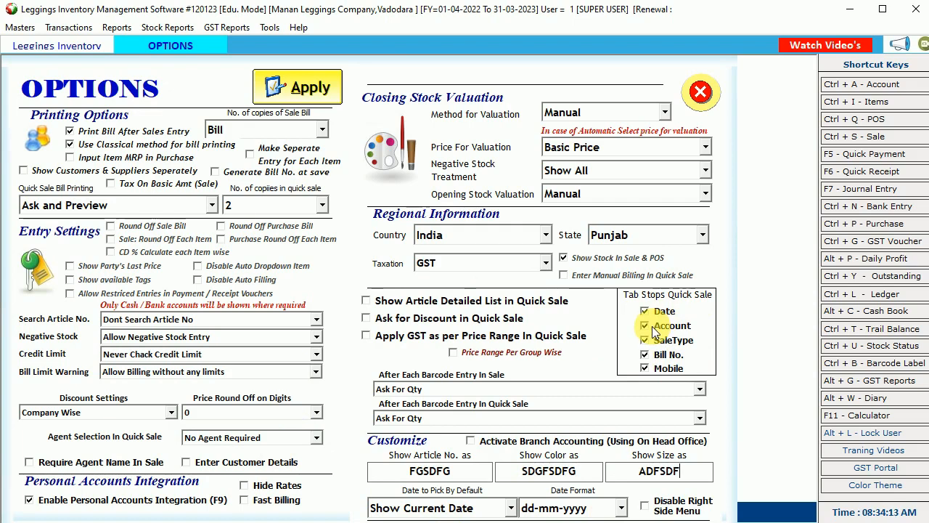
pyautogui.click(198, 337)
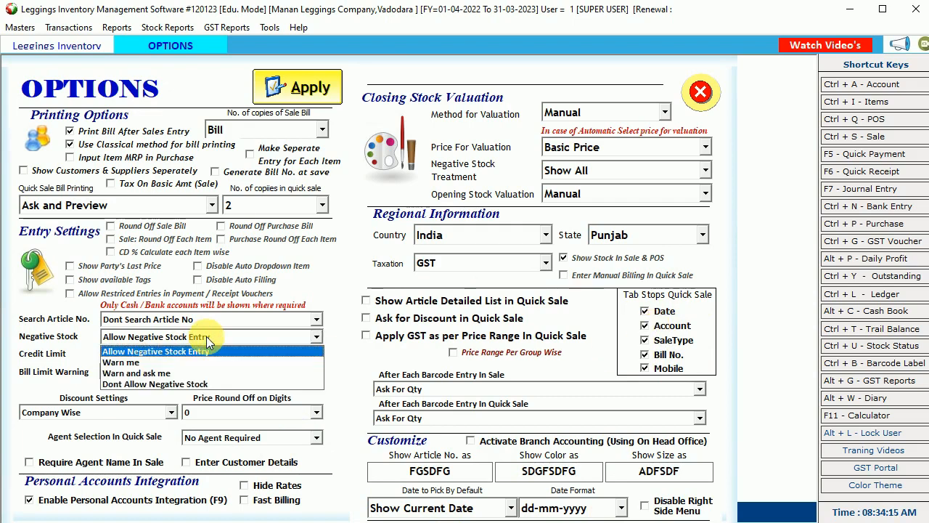
pyautogui.click(199, 354)
pyautogui.click(200, 355)
pyautogui.click(198, 353)
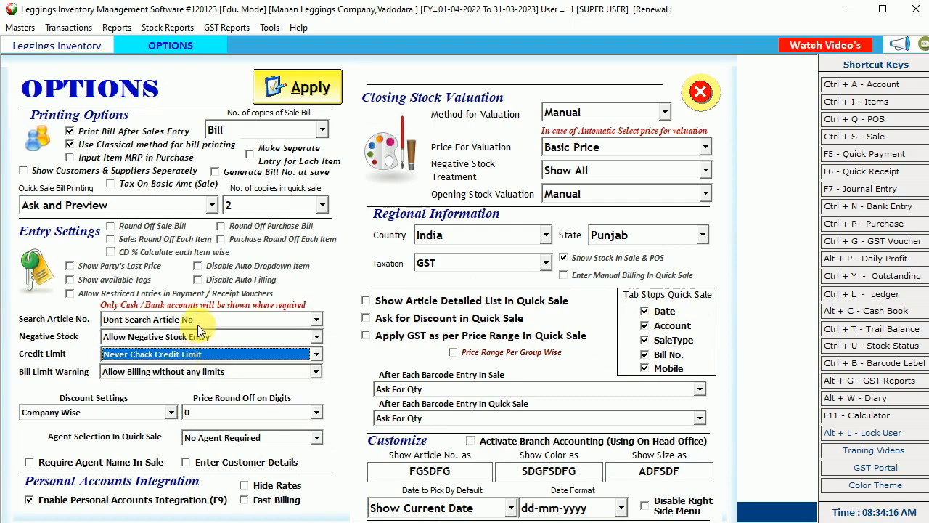
# - Keep article search, no bill limits and Company Wise discounts, then close Options
pyautogui.click(200, 321)
pyautogui.click(200, 329)
pyautogui.click(193, 372)
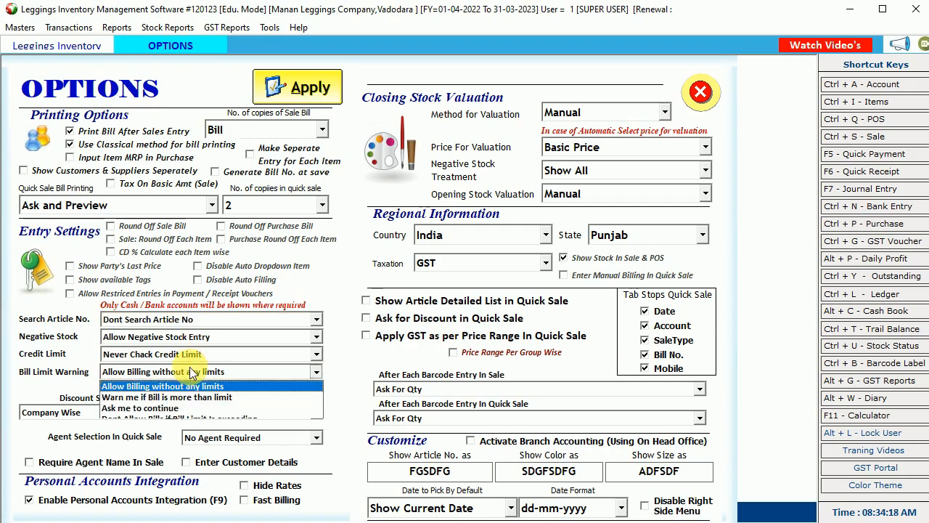
pyautogui.click(192, 373)
pyautogui.click(155, 413)
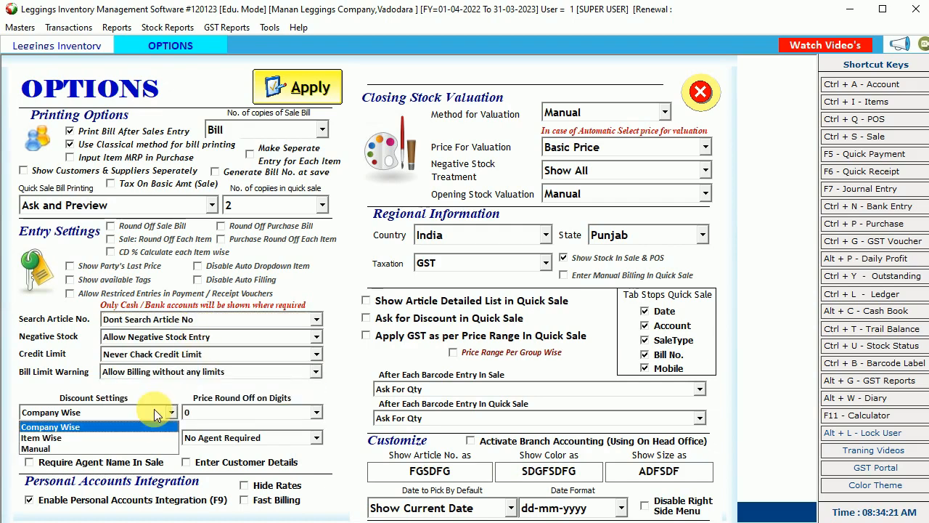
pyautogui.click(155, 412)
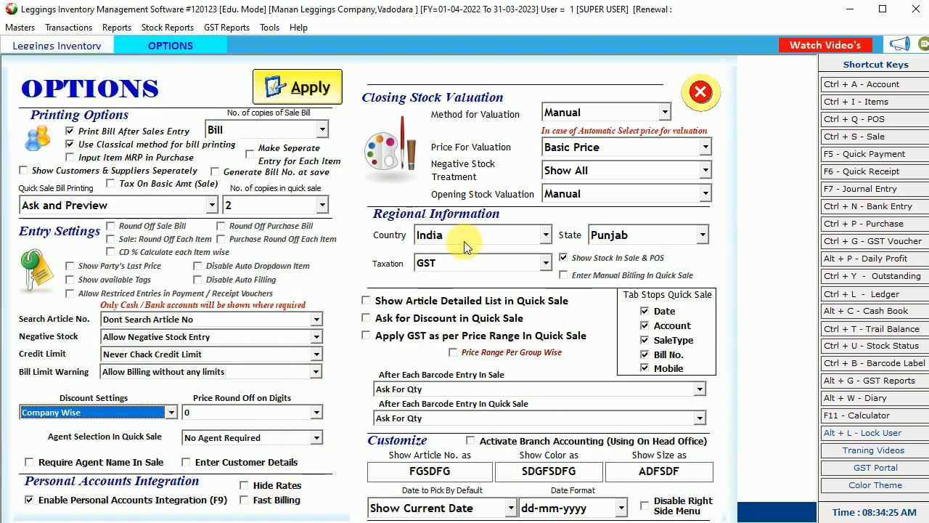
pyautogui.click(706, 91)
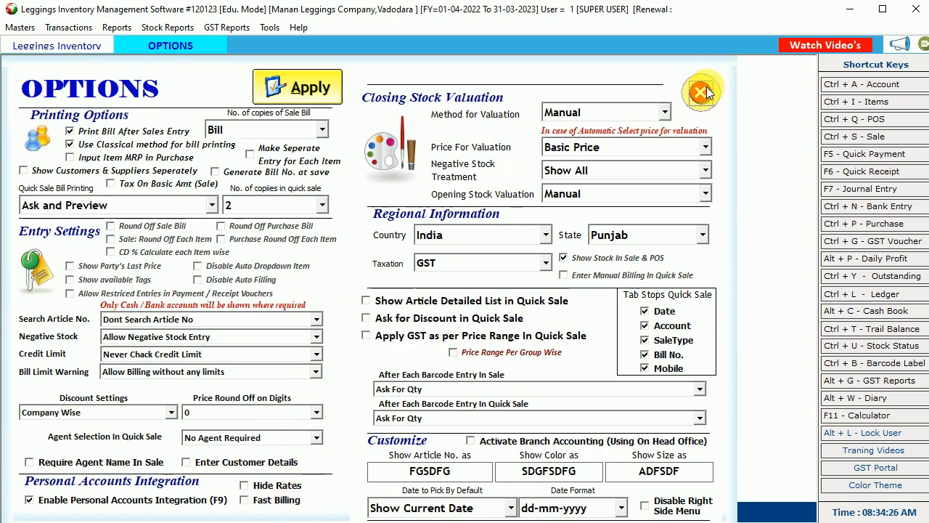